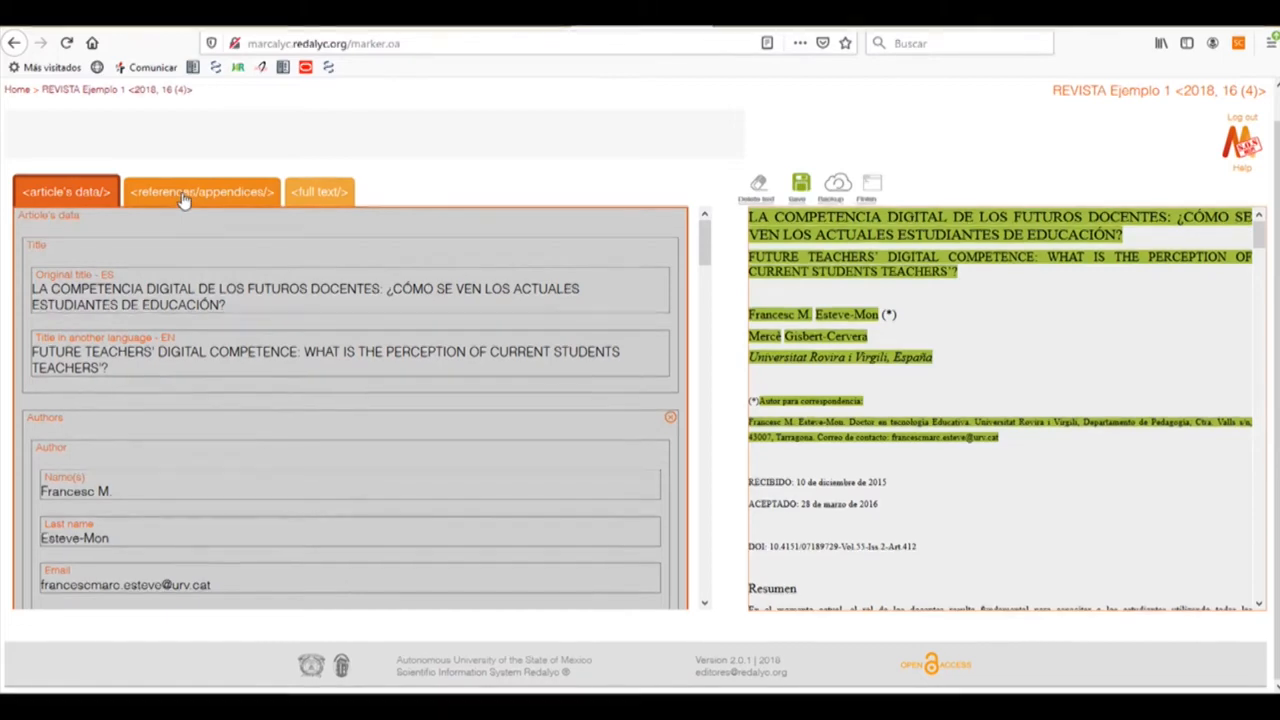
Switch to the <references/appendices/> section so the Inference Assistant for References welcome dialog appears
{"action": "left_click", "coordinate": [184, 195]}
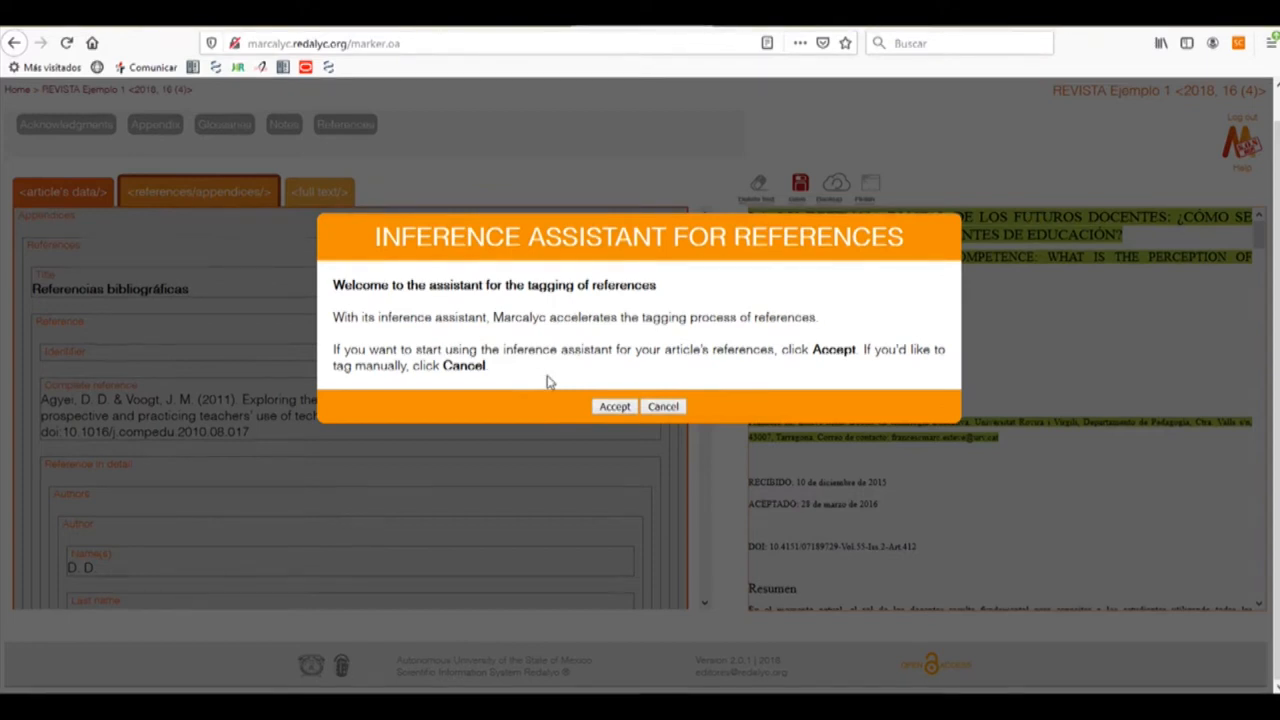
Start the assistant and accept the Agyei 2011 reference as a Journal from Computers & Education
{"action": "left_click", "coordinate": [615, 407]}
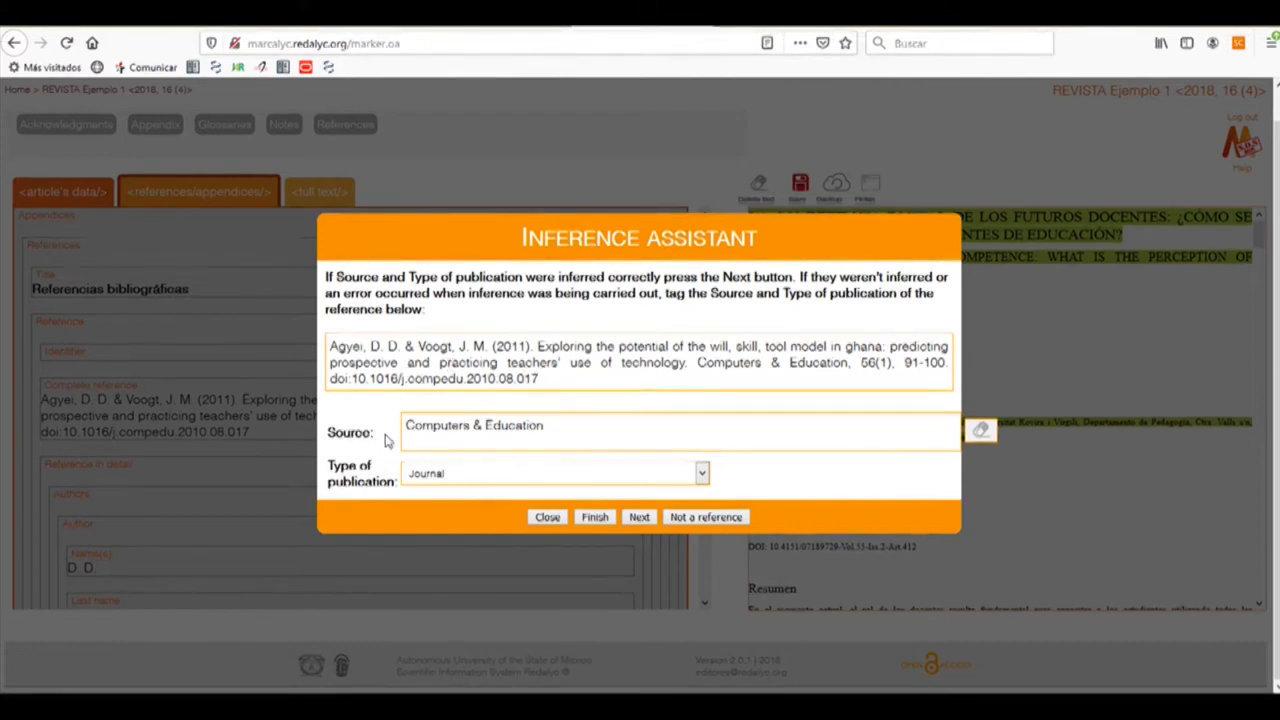
{"action": "left_click", "coordinate": [640, 517]}
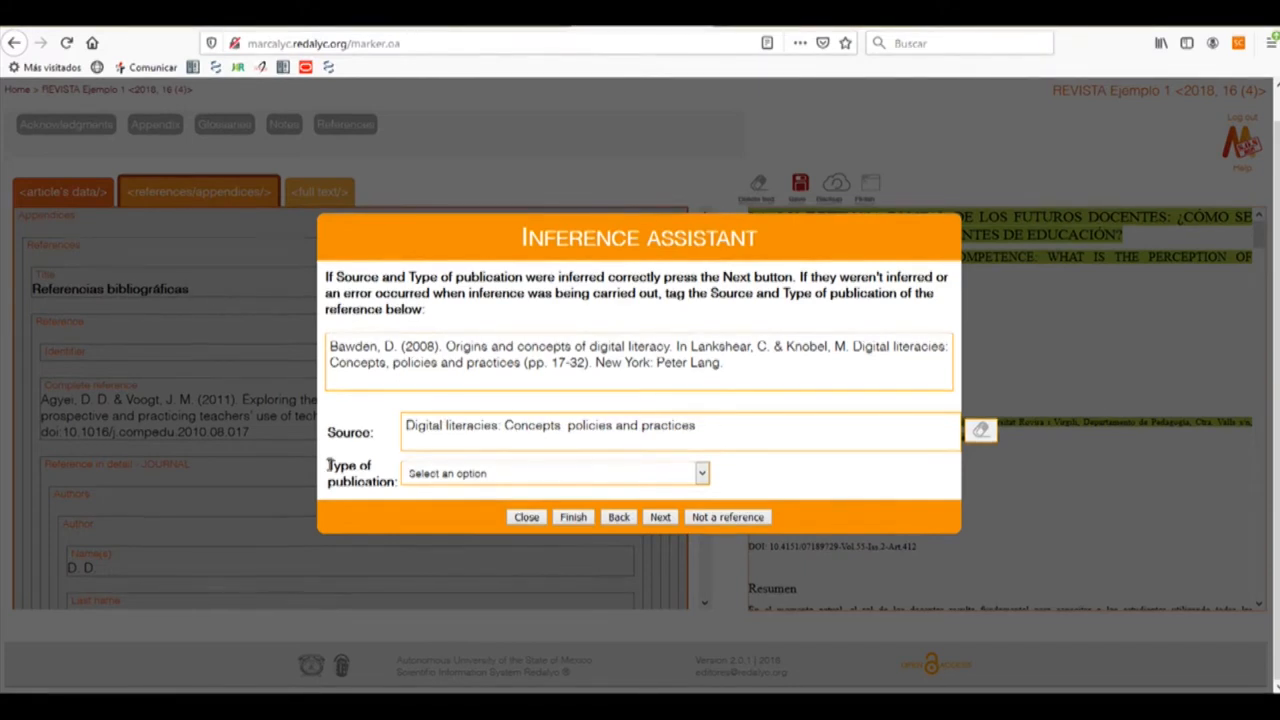
Set the Bawden, Castañeda and ENLACES references to Book|Book chapter, confirming each in turn
{"action": "left_click_drag", "start_coordinate": [337, 467], "coordinate": [466, 486]}
{"action": "left_click", "coordinate": [704, 479]}
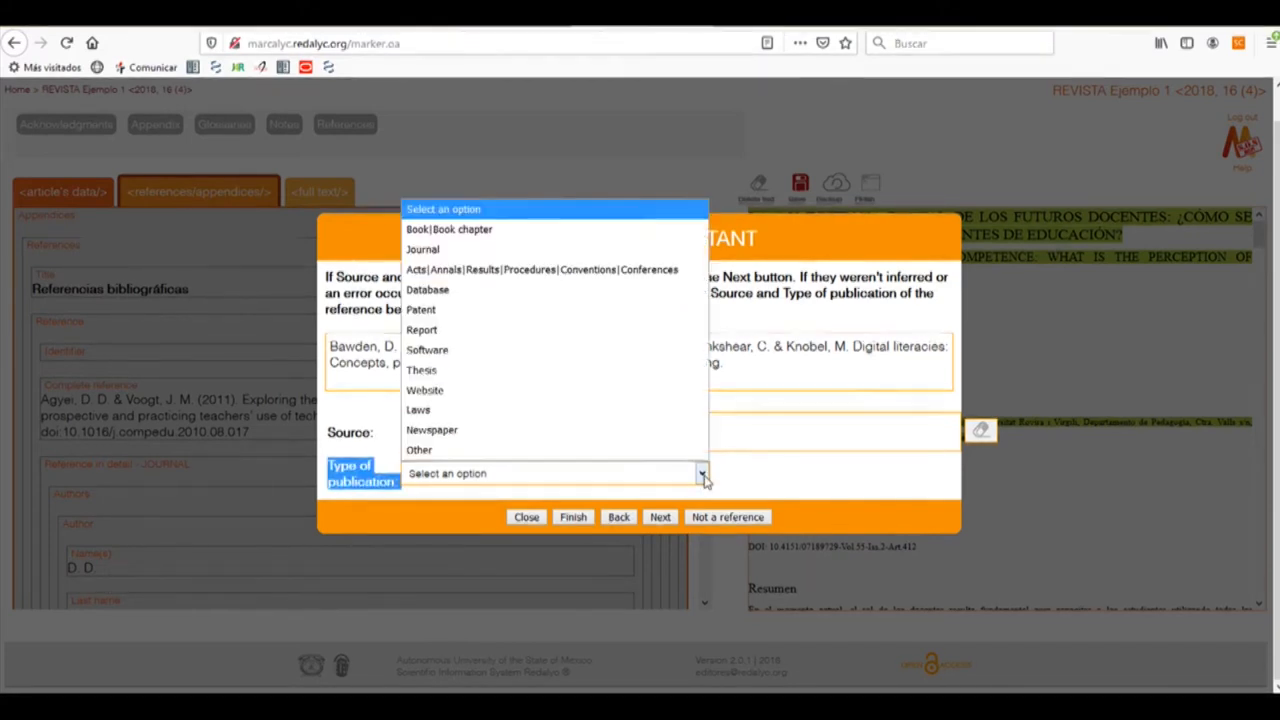
{"action": "left_click", "coordinate": [505, 238]}
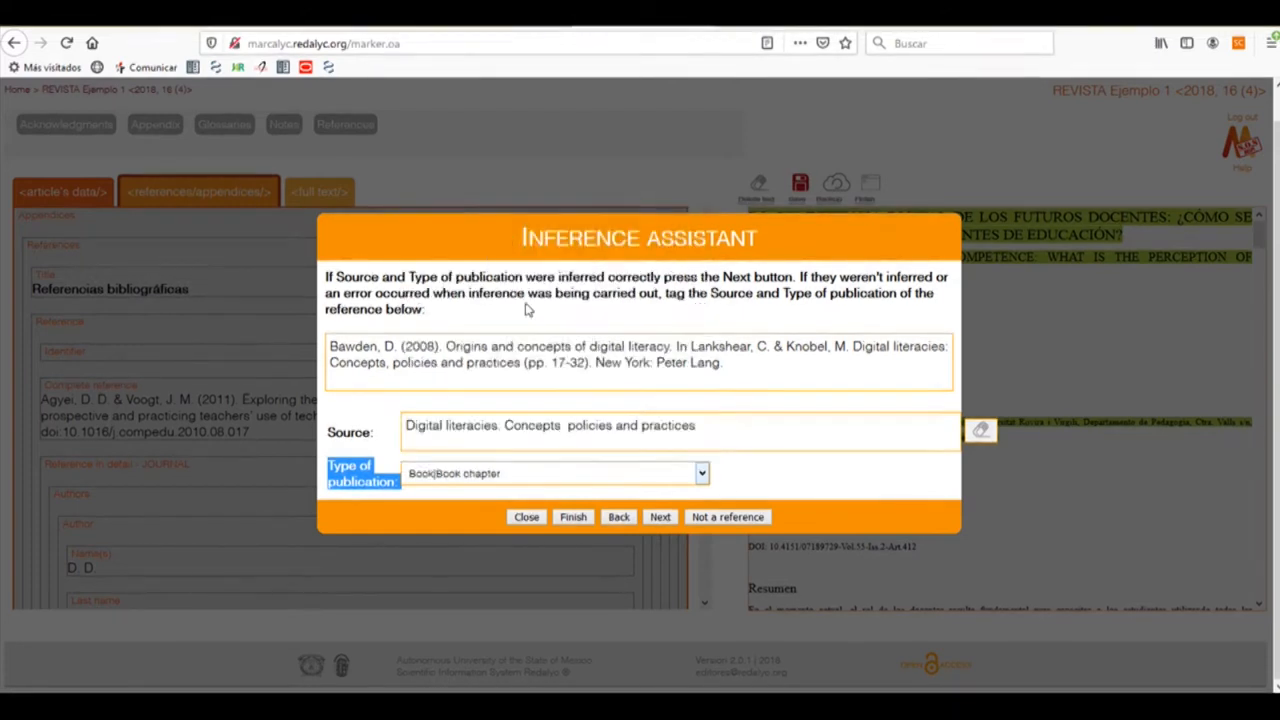
{"action": "left_click", "coordinate": [585, 500]}
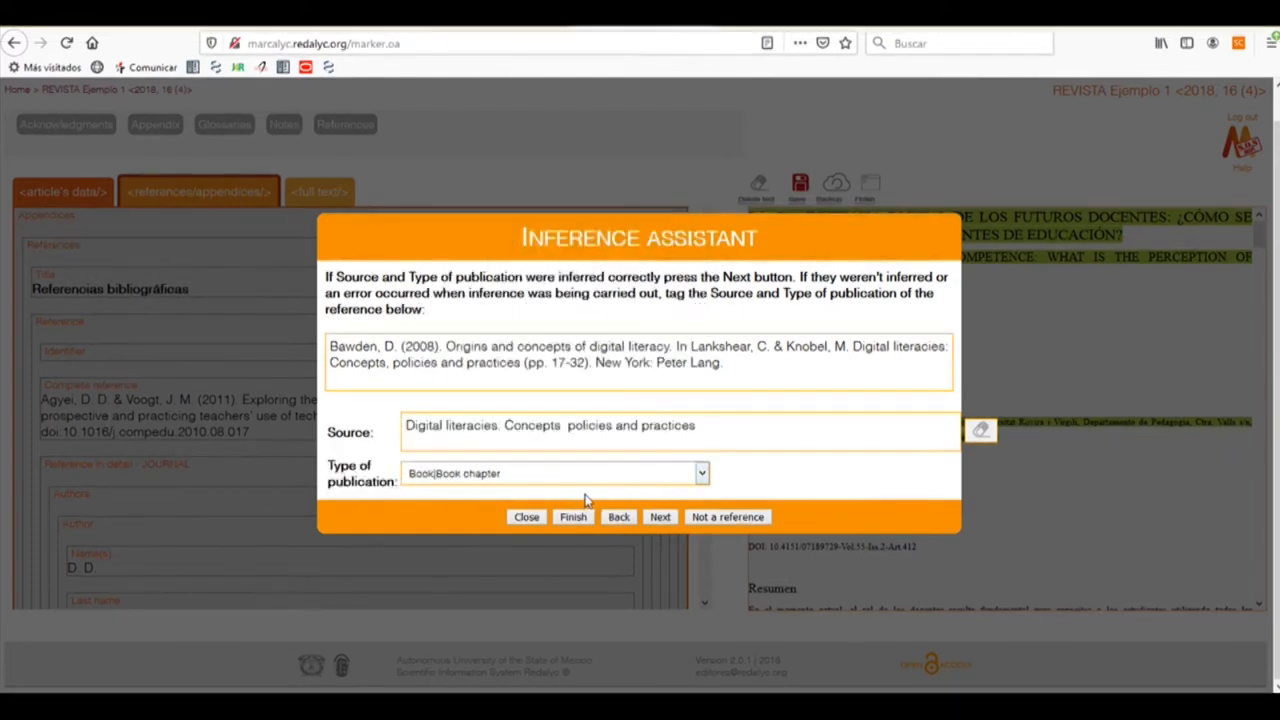
{"action": "left_click", "coordinate": [660, 519]}
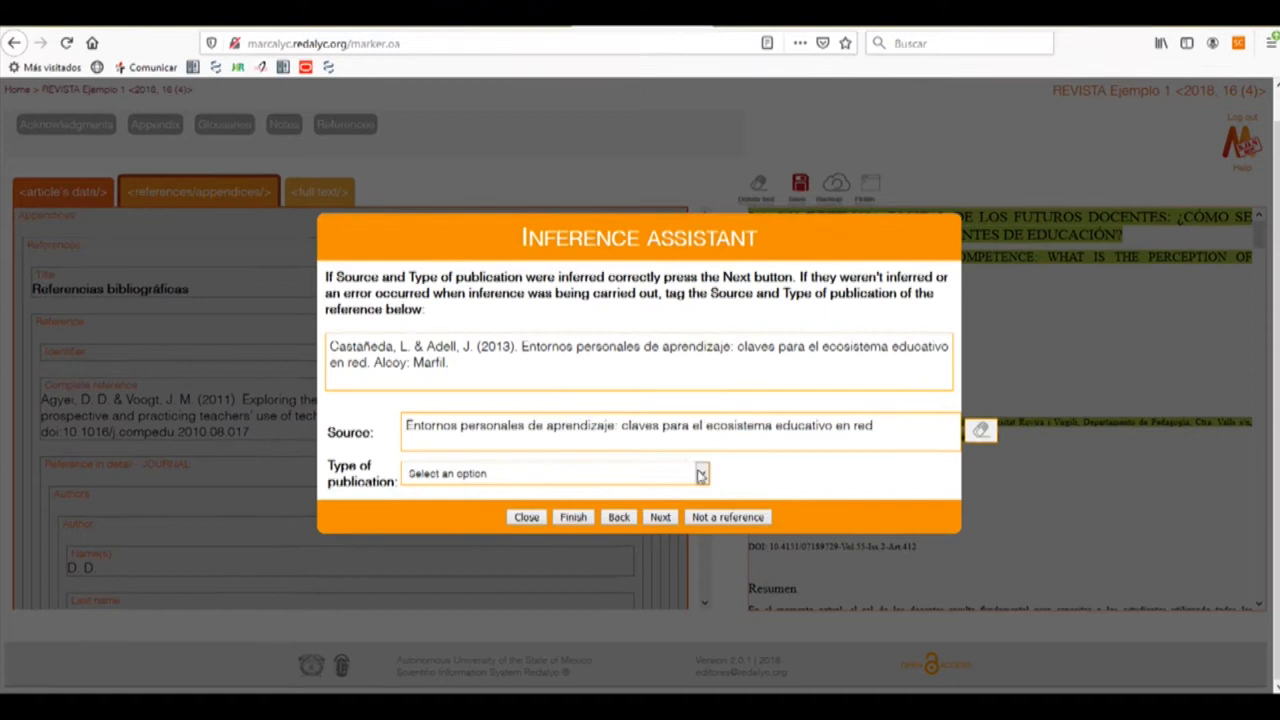
{"action": "left_click", "coordinate": [675, 472]}
{"action": "left_click", "coordinate": [493, 231]}
{"action": "left_click", "coordinate": [659, 517]}
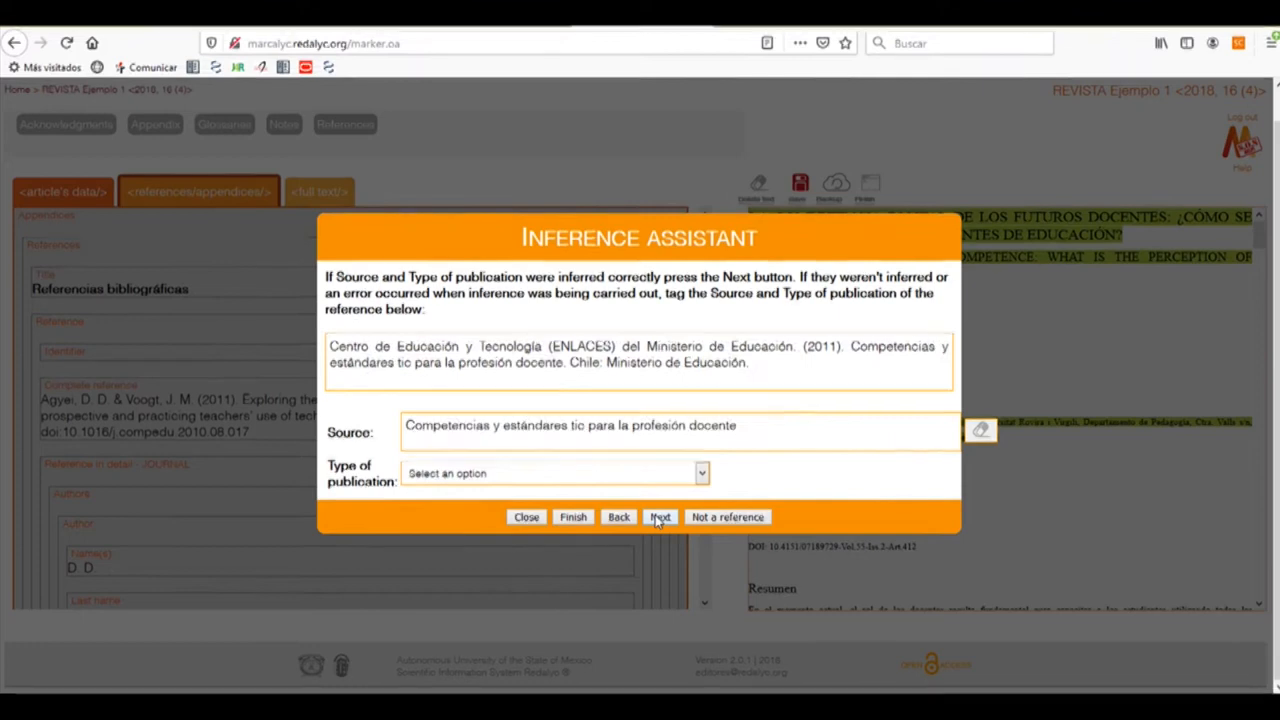
{"action": "left_click", "coordinate": [702, 476]}
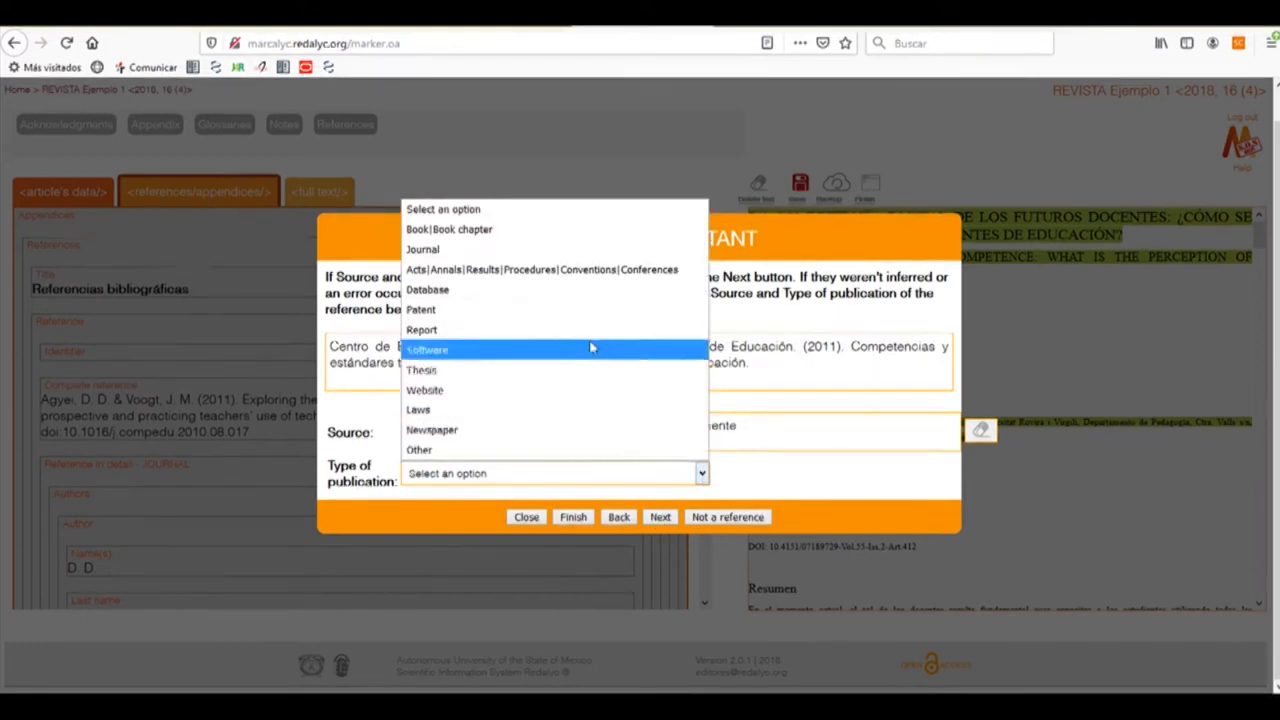
{"action": "left_click", "coordinate": [510, 230]}
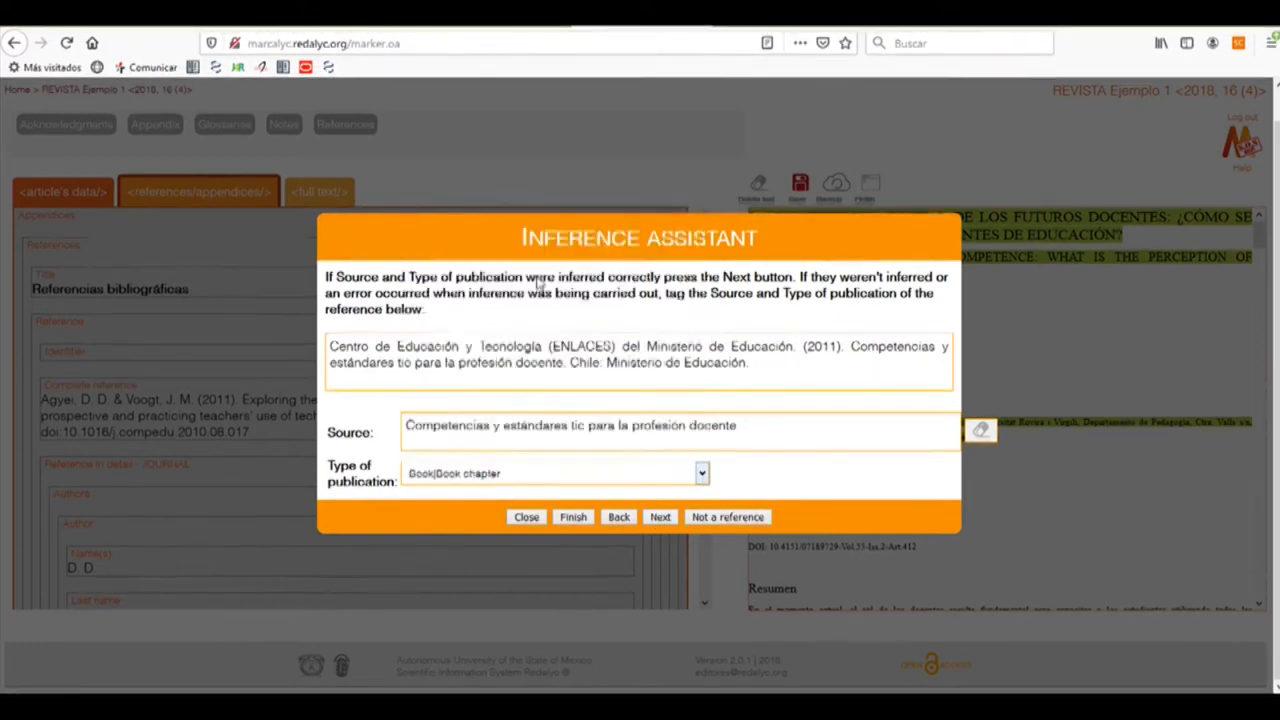
{"action": "left_click", "coordinate": [659, 517]}
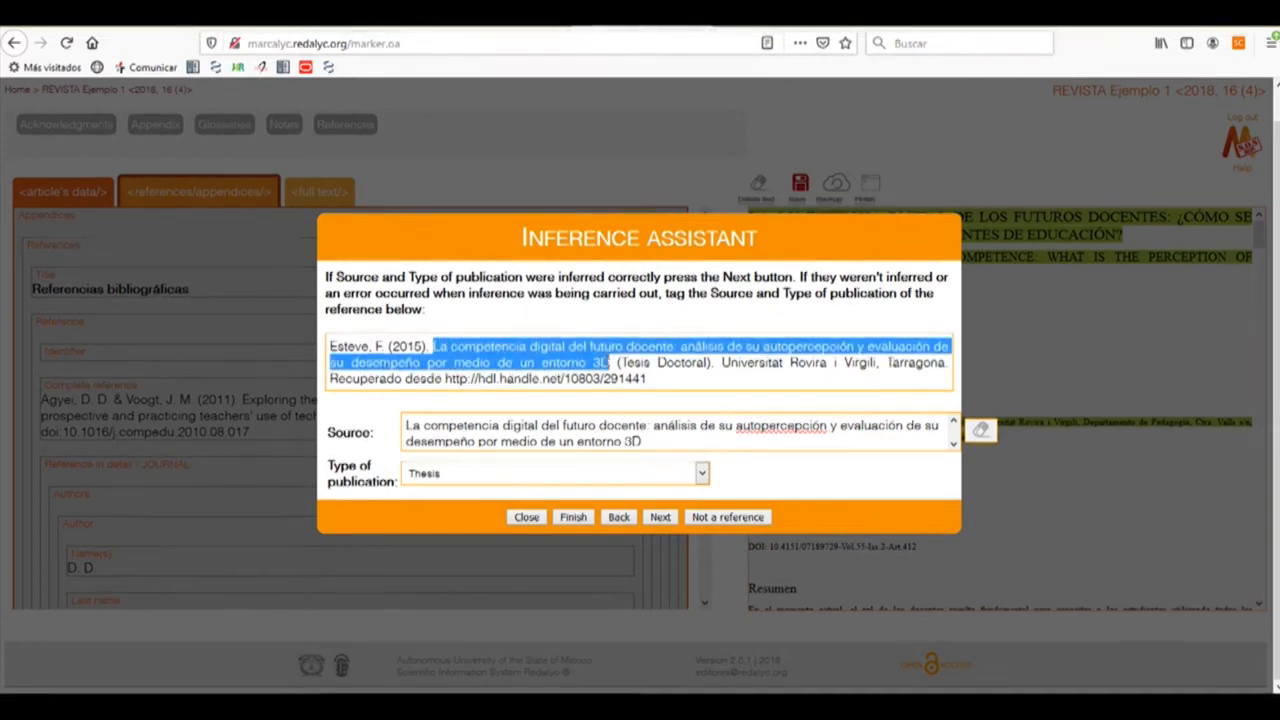
Accept the Esteve thesis and Generalitat website references, then finish the inference assistant
{"action": "left_click", "coordinate": [660, 518]}
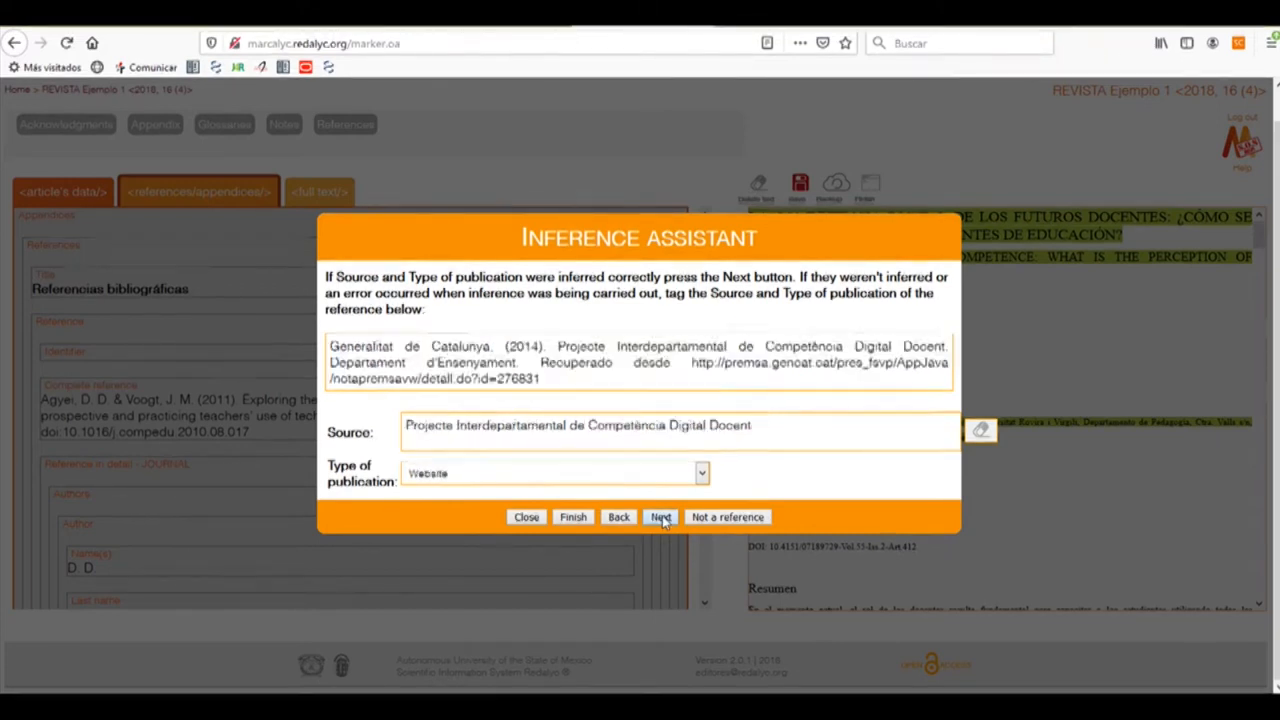
{"action": "left_click", "coordinate": [661, 518]}
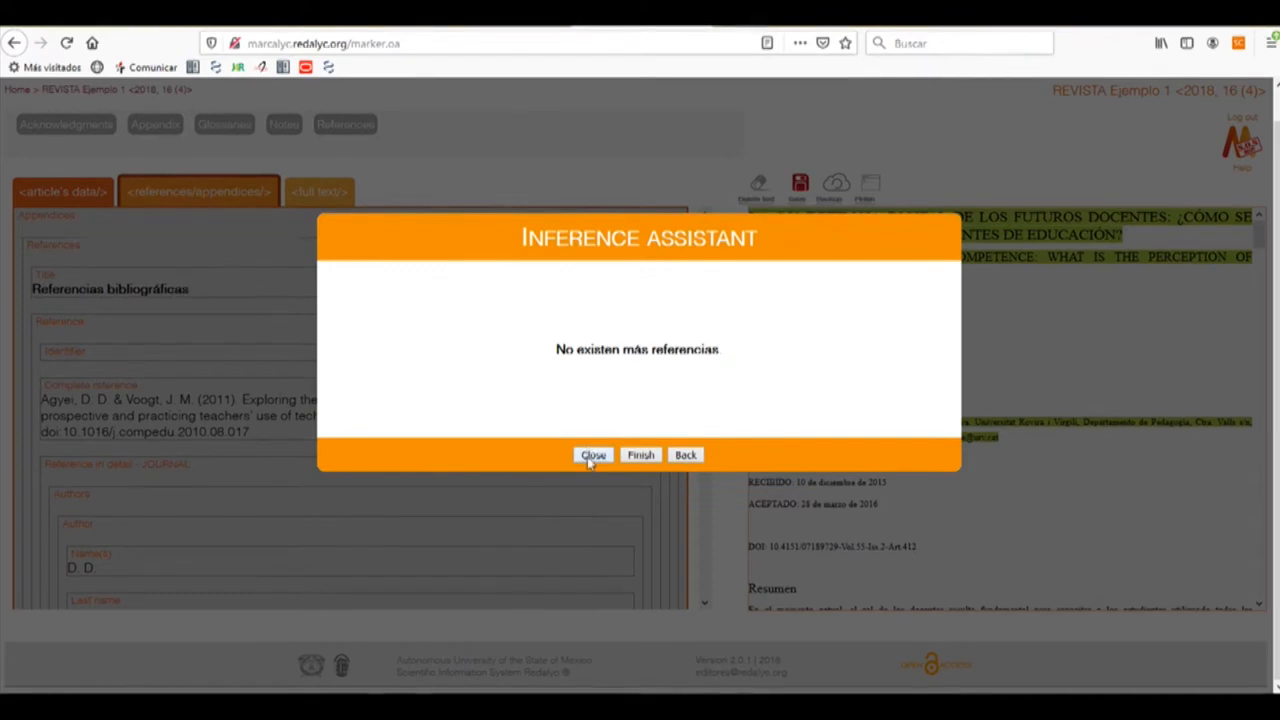
{"action": "left_click", "coordinate": [643, 455]}
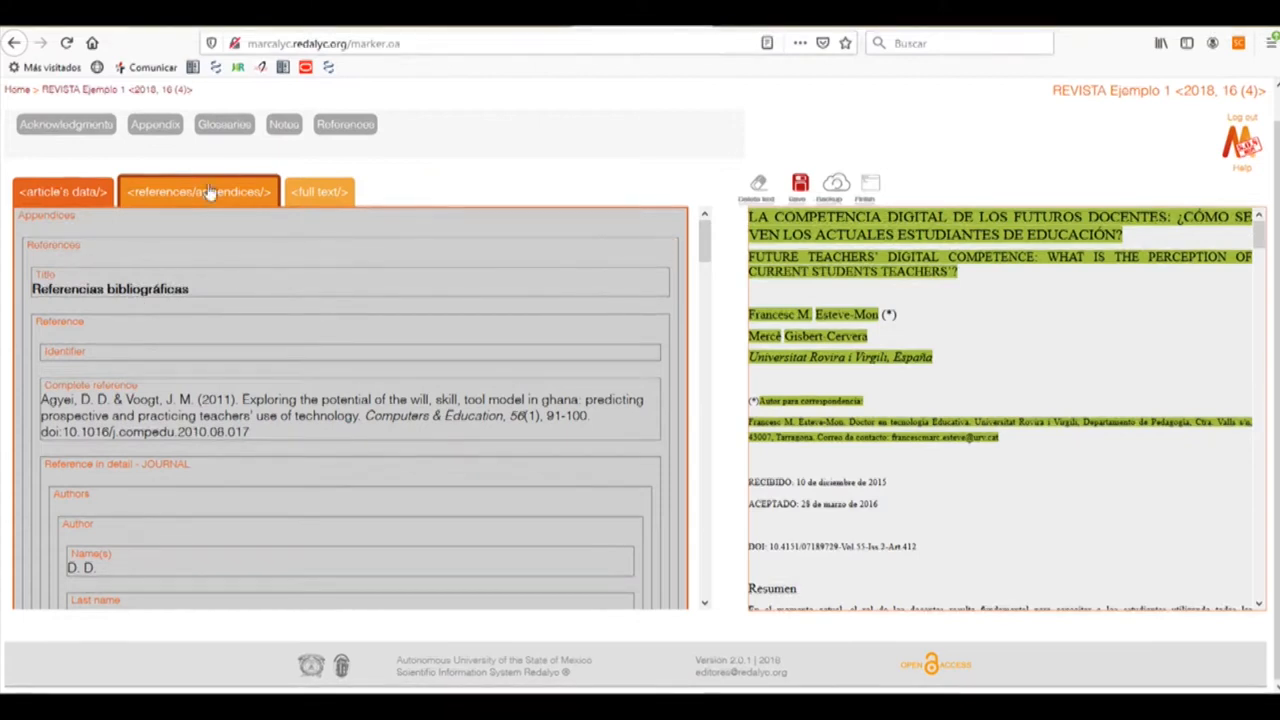
{"action": "scroll", "coordinate": [215, 310], "scroll_direction": "down", "scroll_amount": 5}
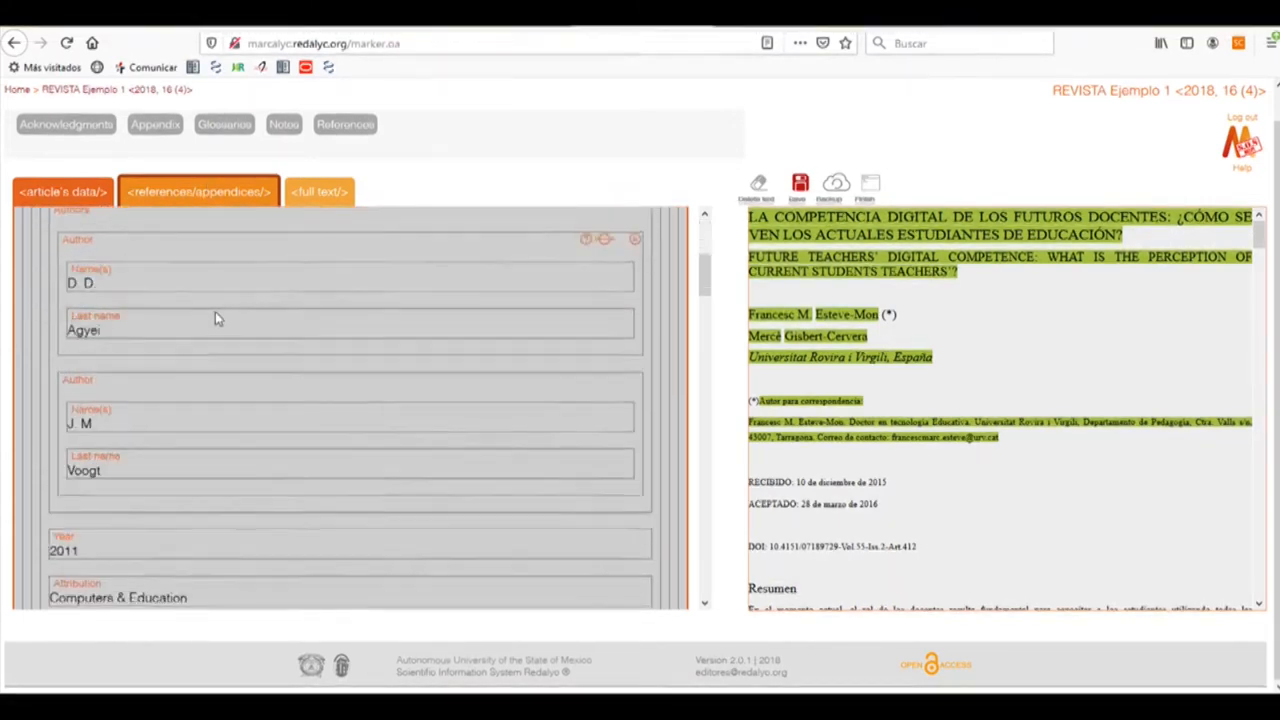
{"action": "scroll", "coordinate": [215, 319], "scroll_direction": "down", "scroll_amount": 5}
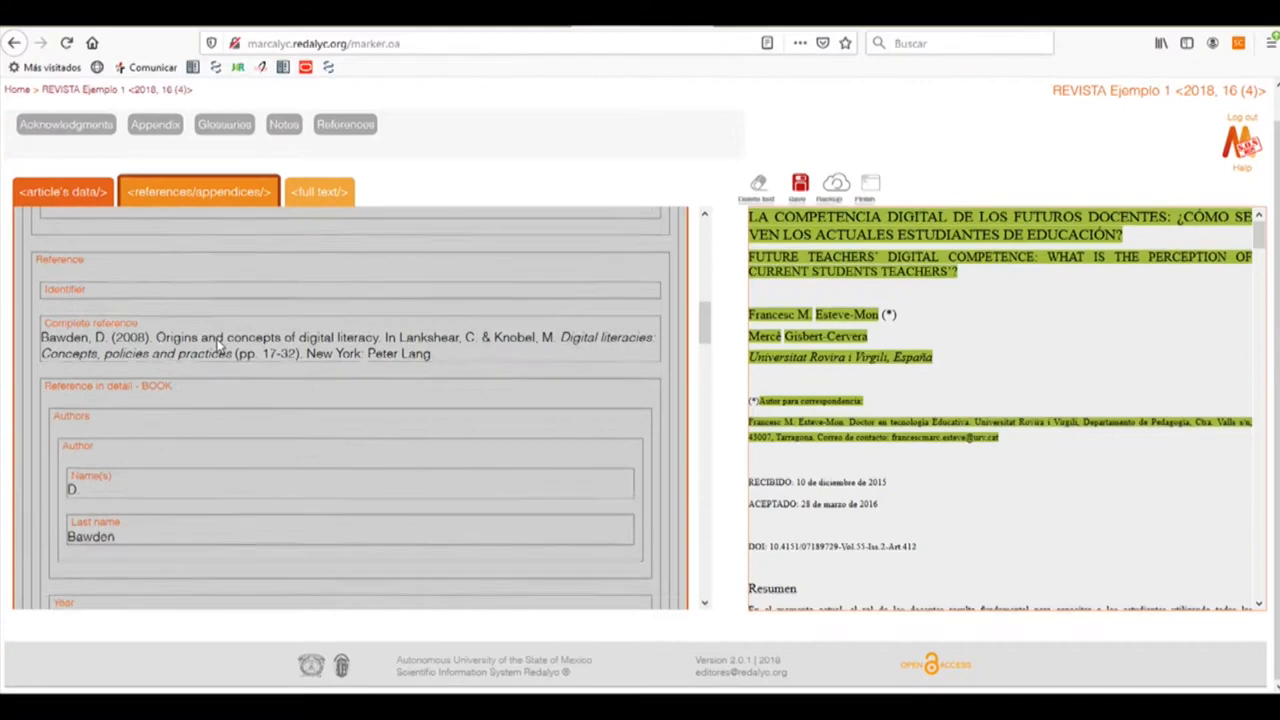
{"action": "scroll", "coordinate": [214, 359], "scroll_direction": "down", "scroll_amount": 8}
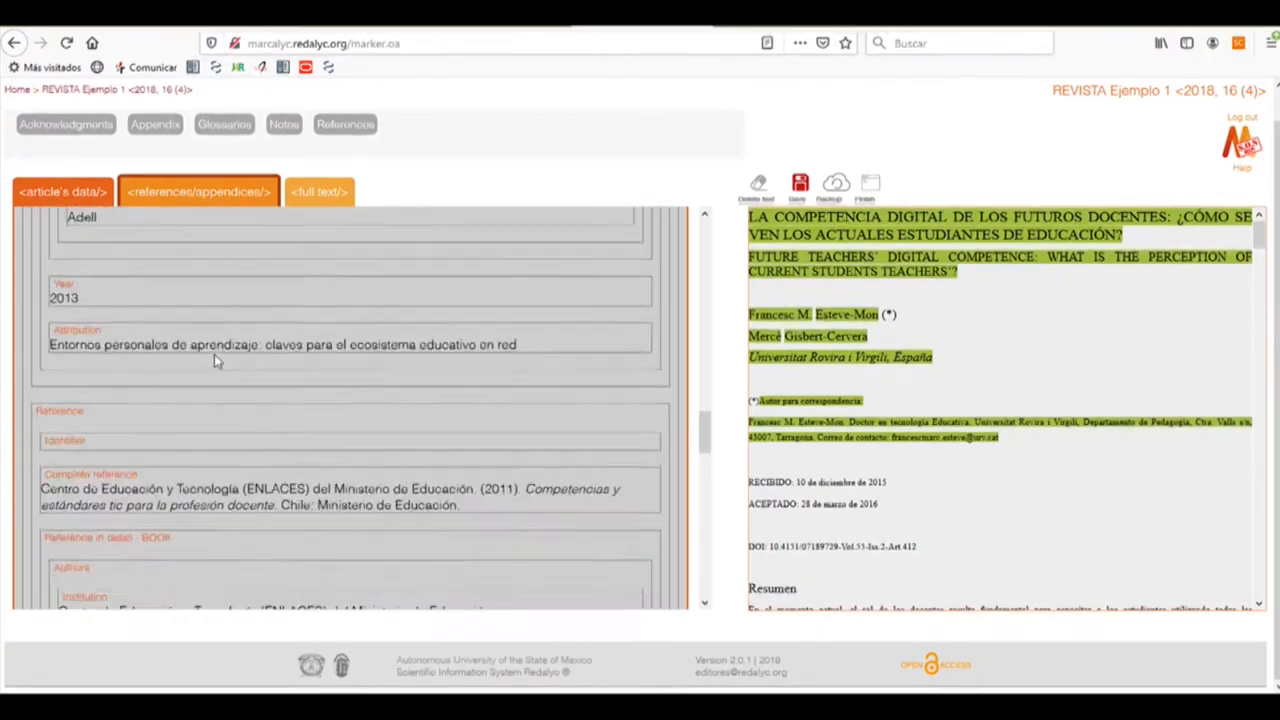
{"action": "scroll", "coordinate": [214, 360], "scroll_direction": "down", "scroll_amount": 4}
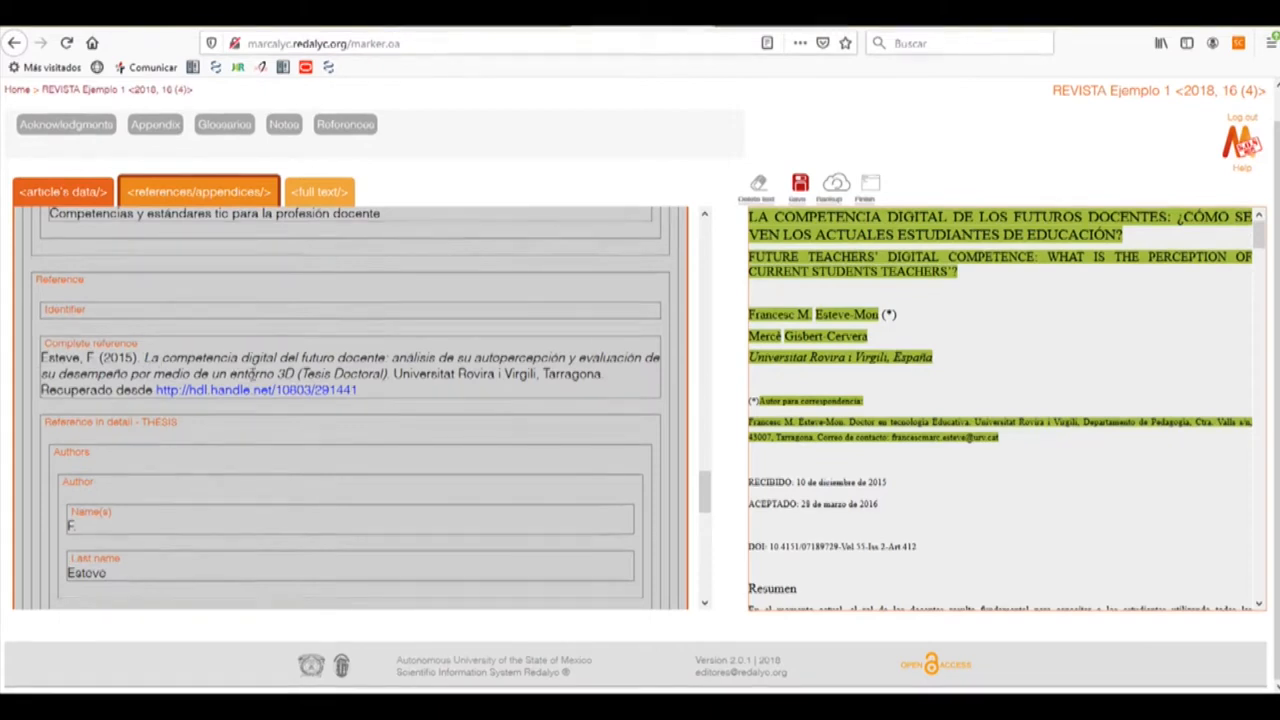
{"action": "scroll", "coordinate": [310, 375], "scroll_direction": "down", "scroll_amount": 3}
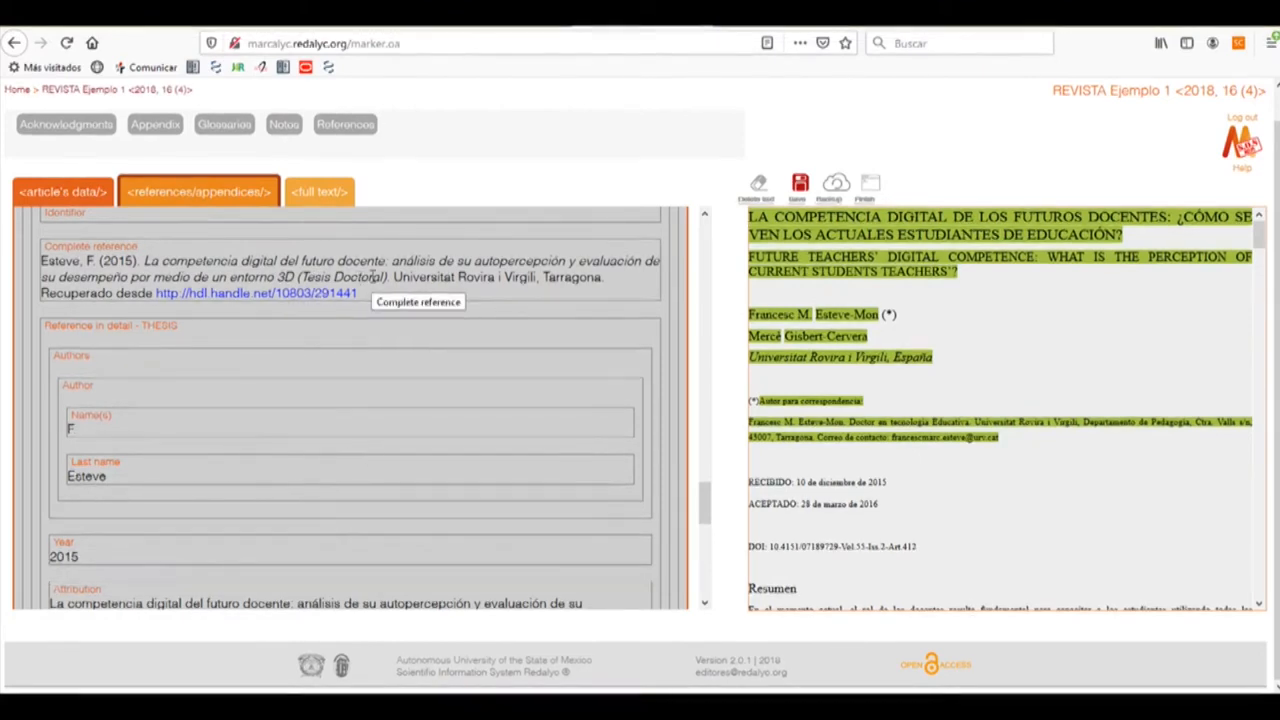
{"action": "scroll", "coordinate": [930, 402], "scroll_direction": "down", "scroll_amount": 10}
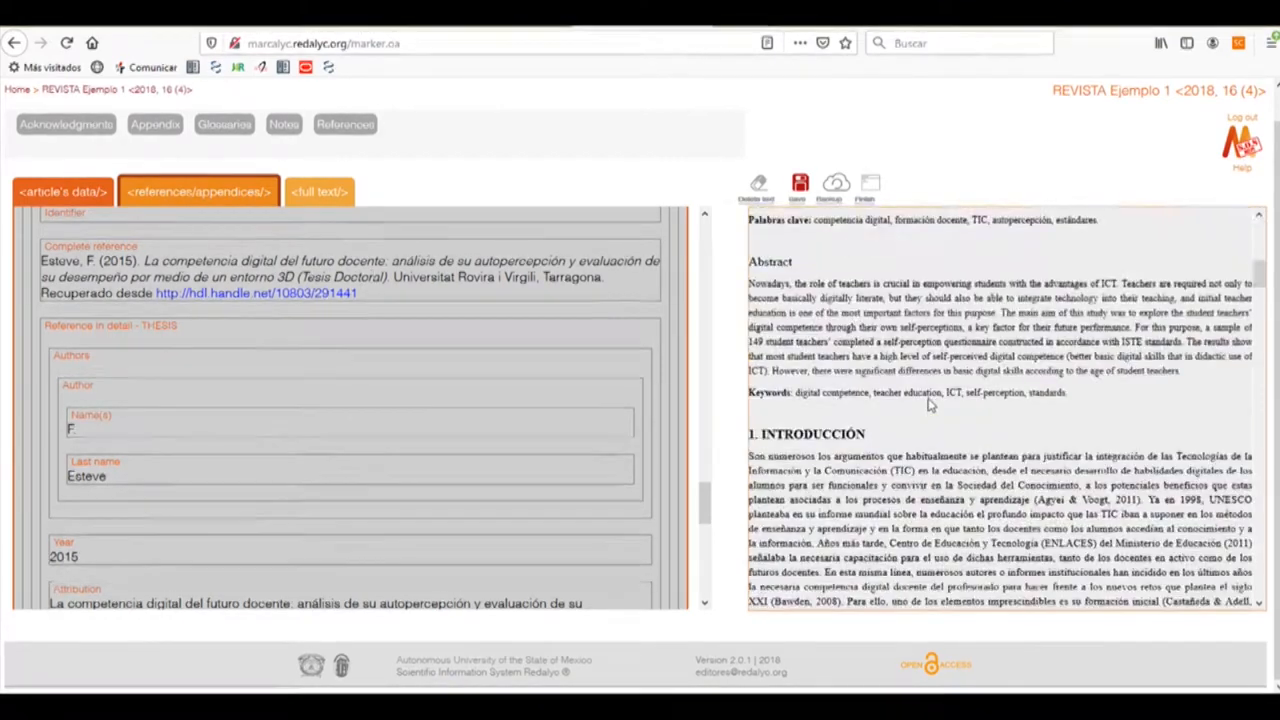
{"action": "scroll", "coordinate": [930, 400], "scroll_direction": "down", "scroll_amount": 15}
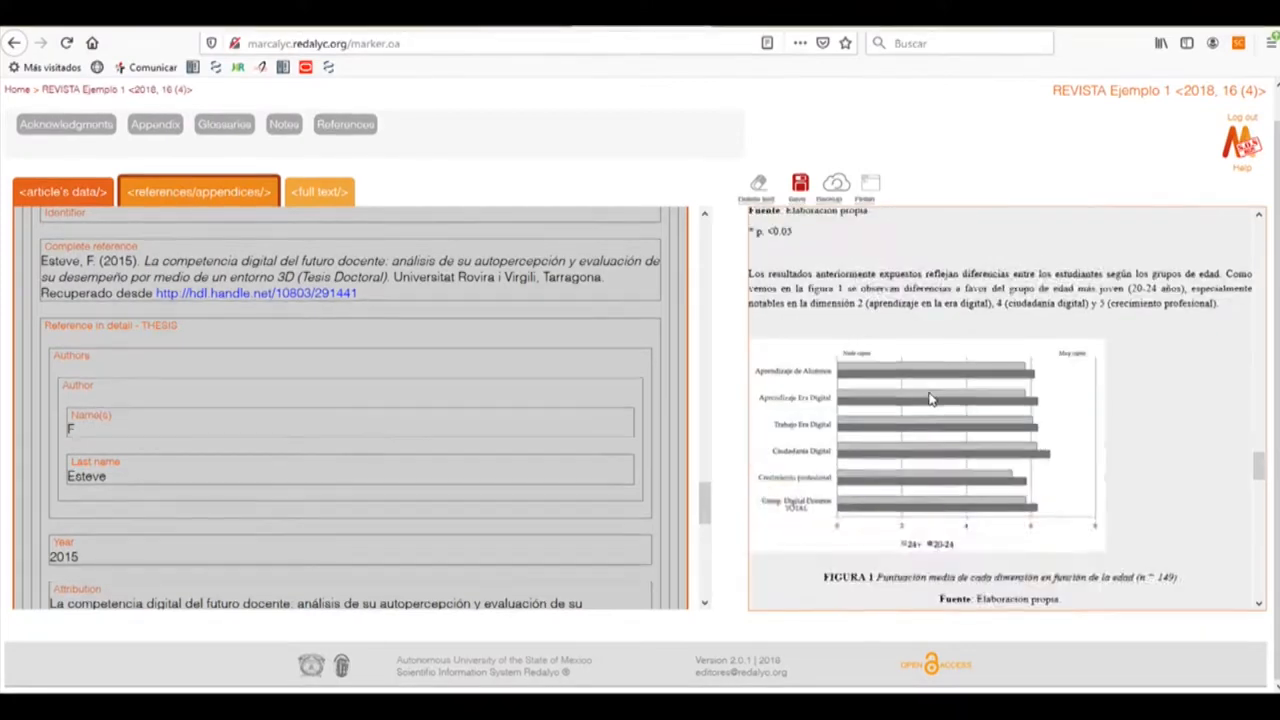
{"action": "scroll", "coordinate": [930, 391], "scroll_direction": "down", "scroll_amount": 8}
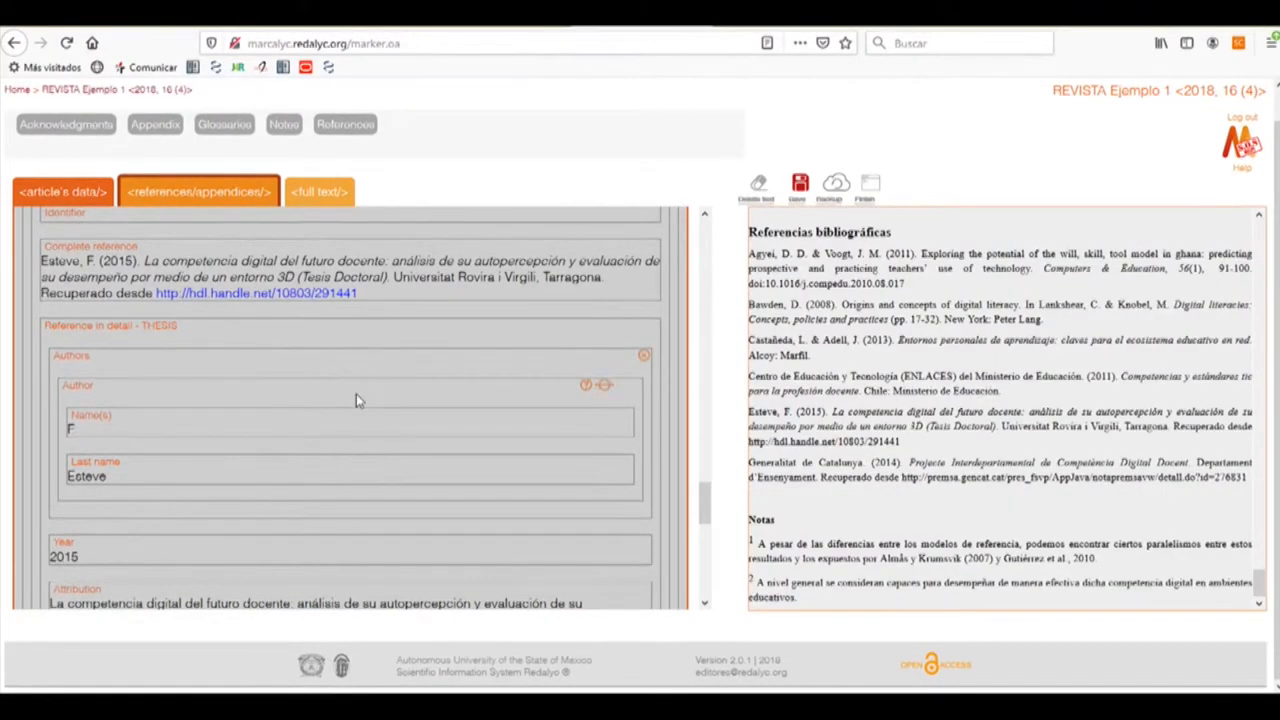
{"action": "scroll", "coordinate": [356, 397], "scroll_direction": "down", "scroll_amount": 1}
{"action": "scroll", "coordinate": [356, 396], "scroll_direction": "down", "scroll_amount": 8}
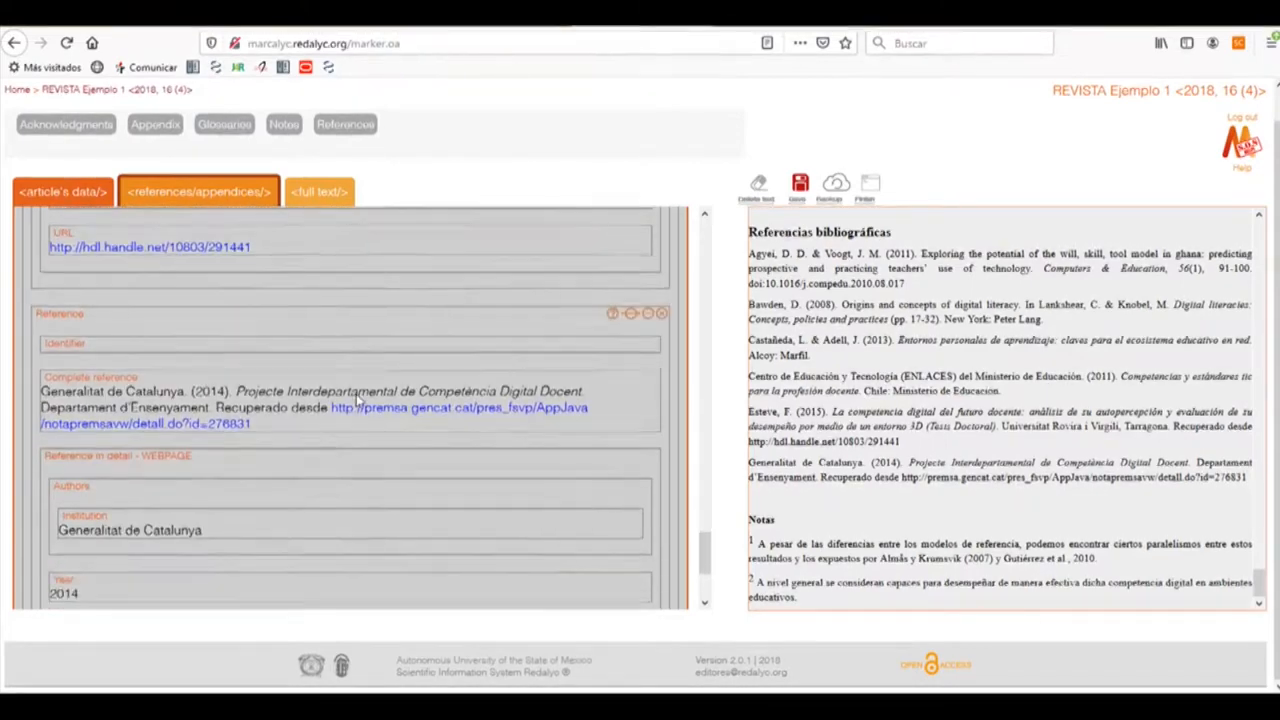
{"action": "scroll", "coordinate": [356, 398], "scroll_direction": "up", "scroll_amount": 10}
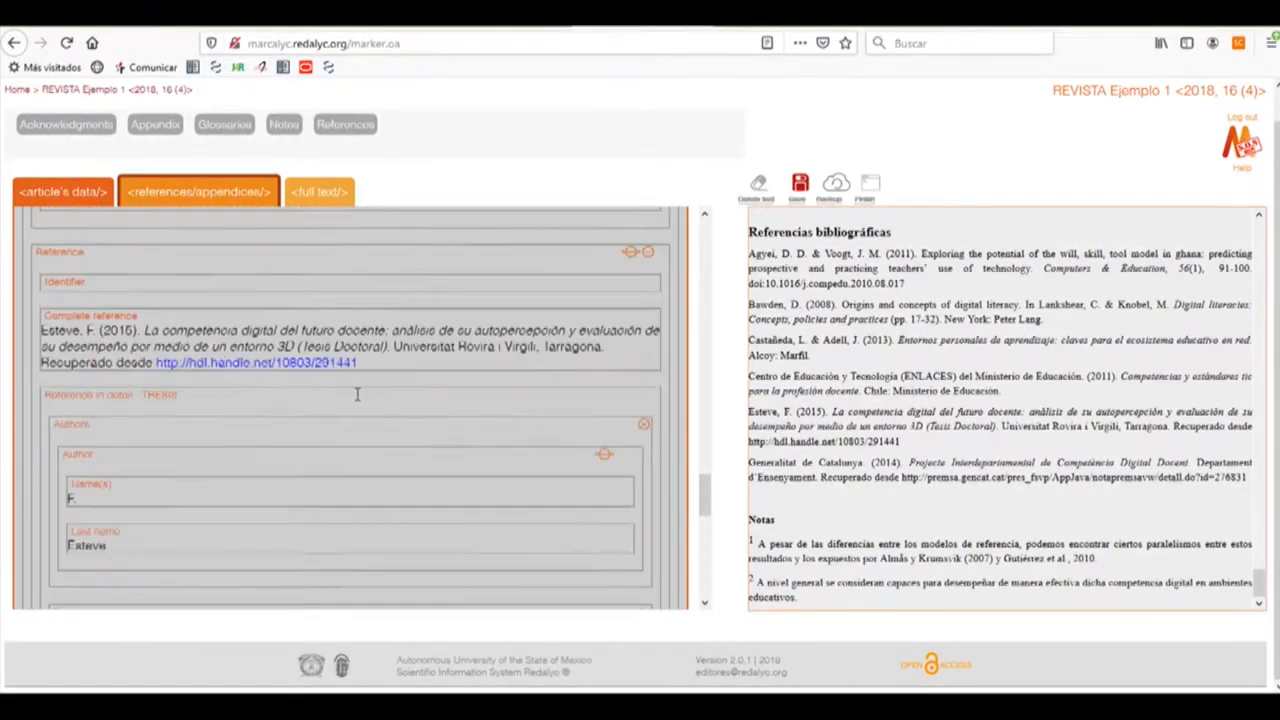
{"action": "scroll", "coordinate": [356, 394], "scroll_direction": "up", "scroll_amount": 15}
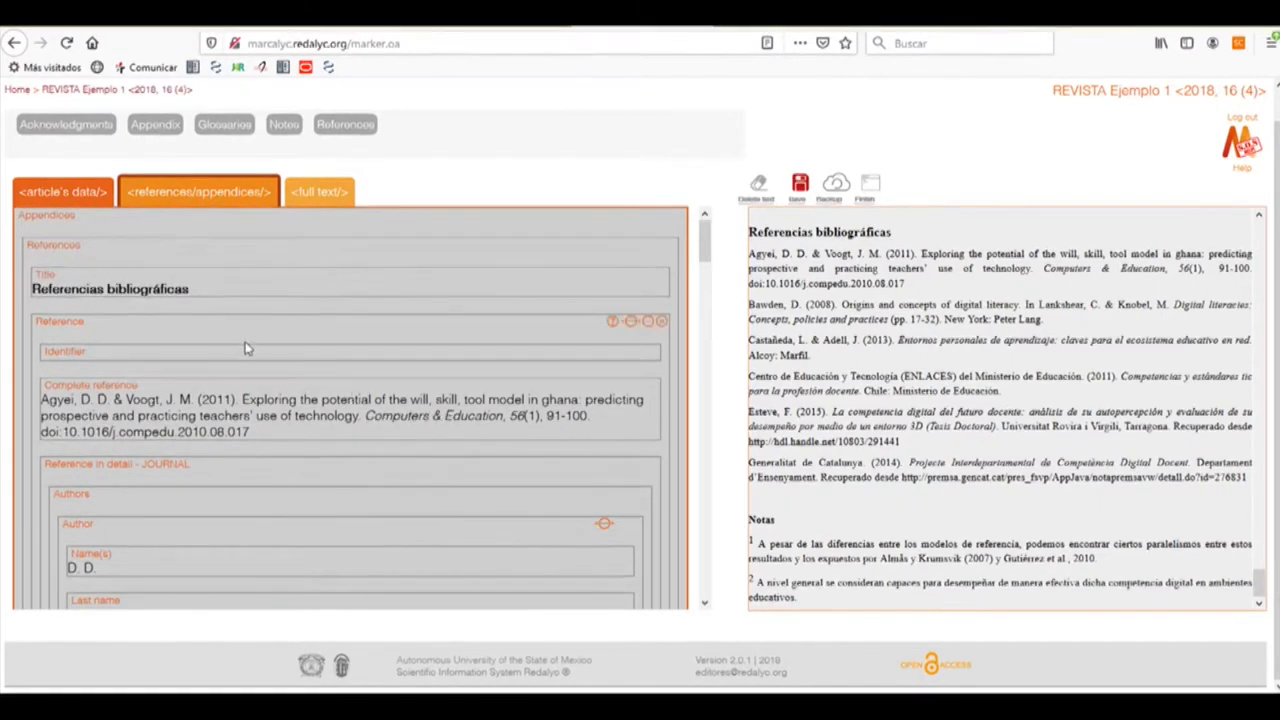
{"action": "scroll", "coordinate": [268, 347], "scroll_direction": "down", "scroll_amount": 1}
{"action": "scroll", "coordinate": [268, 341], "scroll_direction": "down", "scroll_amount": 2}
{"action": "scroll", "coordinate": [268, 341], "scroll_direction": "up", "scroll_amount": 2}
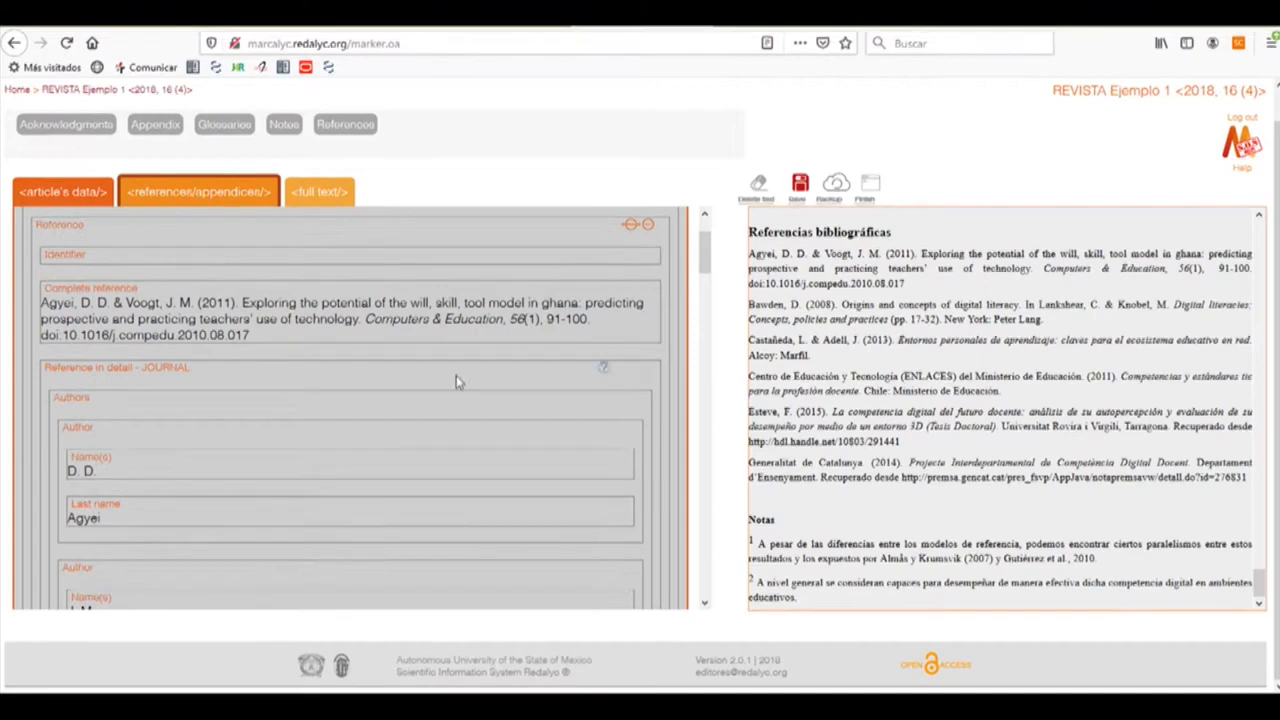
{"action": "scroll", "coordinate": [368, 365], "scroll_direction": "down", "scroll_amount": 10}
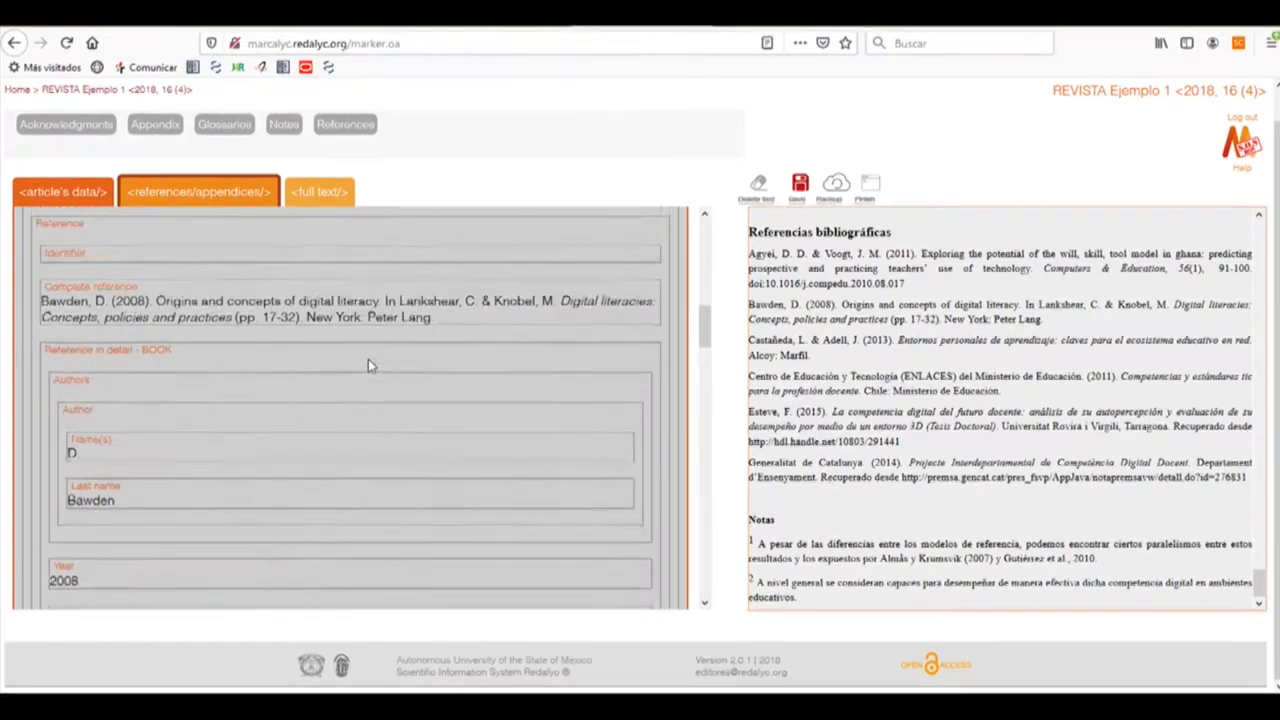
{"action": "scroll", "coordinate": [368, 365], "scroll_direction": "down", "scroll_amount": 10}
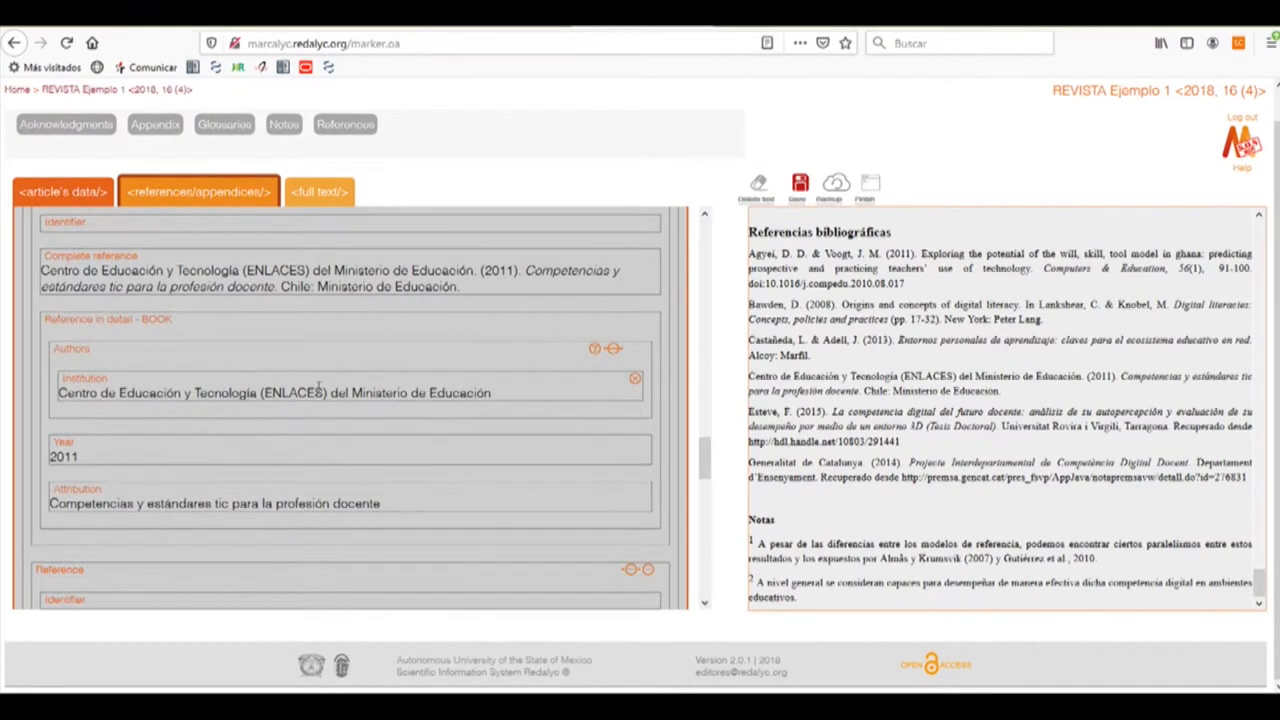
{"action": "scroll", "coordinate": [320, 390], "scroll_direction": "down", "scroll_amount": 5}
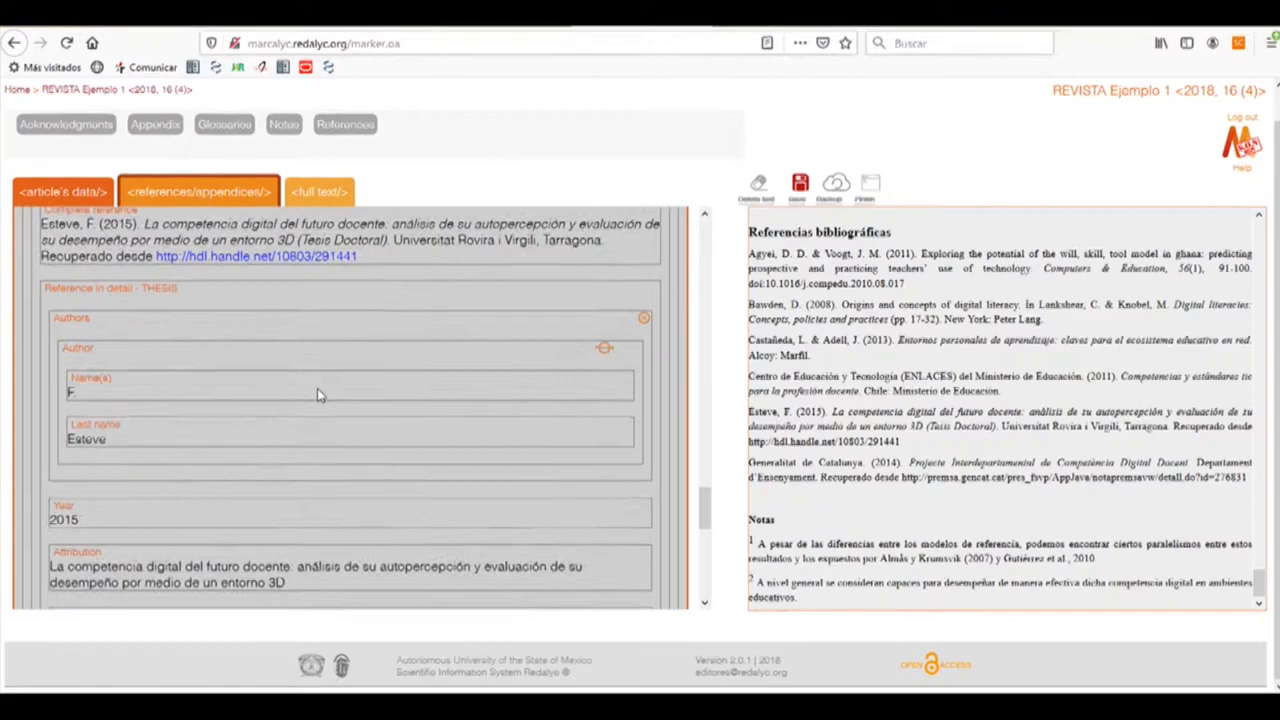
{"action": "scroll", "coordinate": [316, 395], "scroll_direction": "down", "scroll_amount": 2}
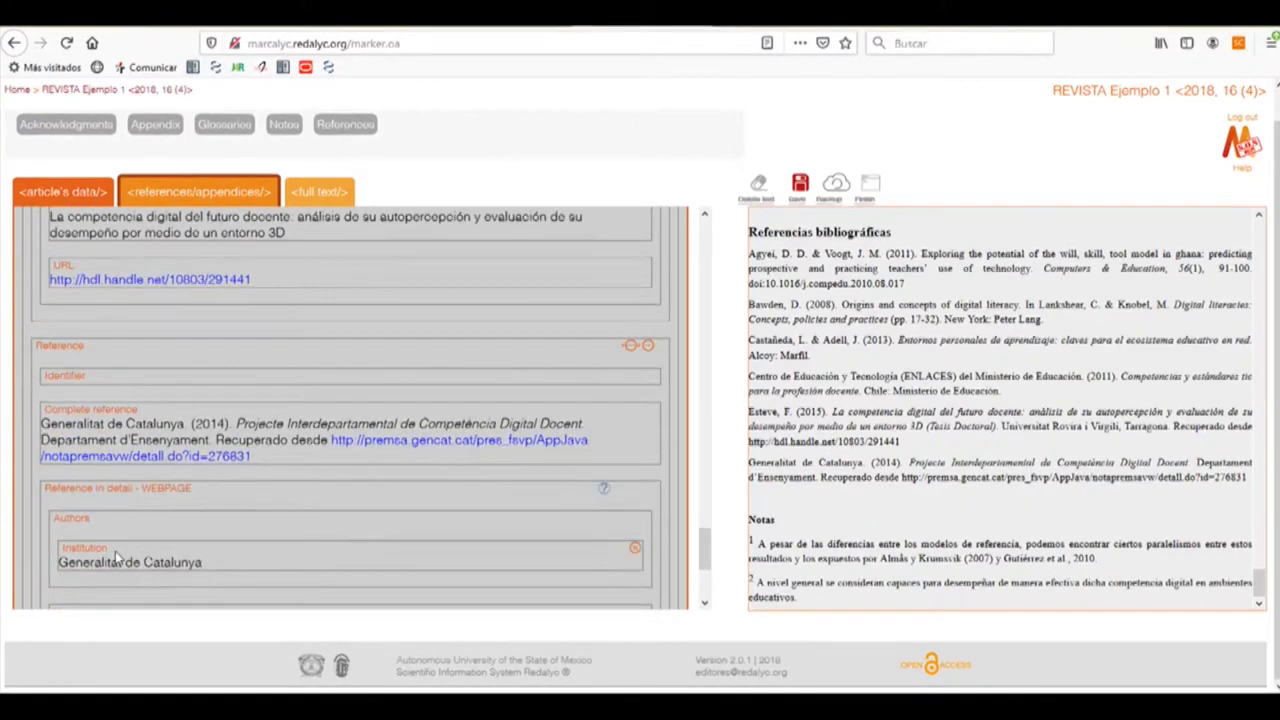
{"action": "scroll", "coordinate": [360, 543], "scroll_direction": "down", "scroll_amount": 2}
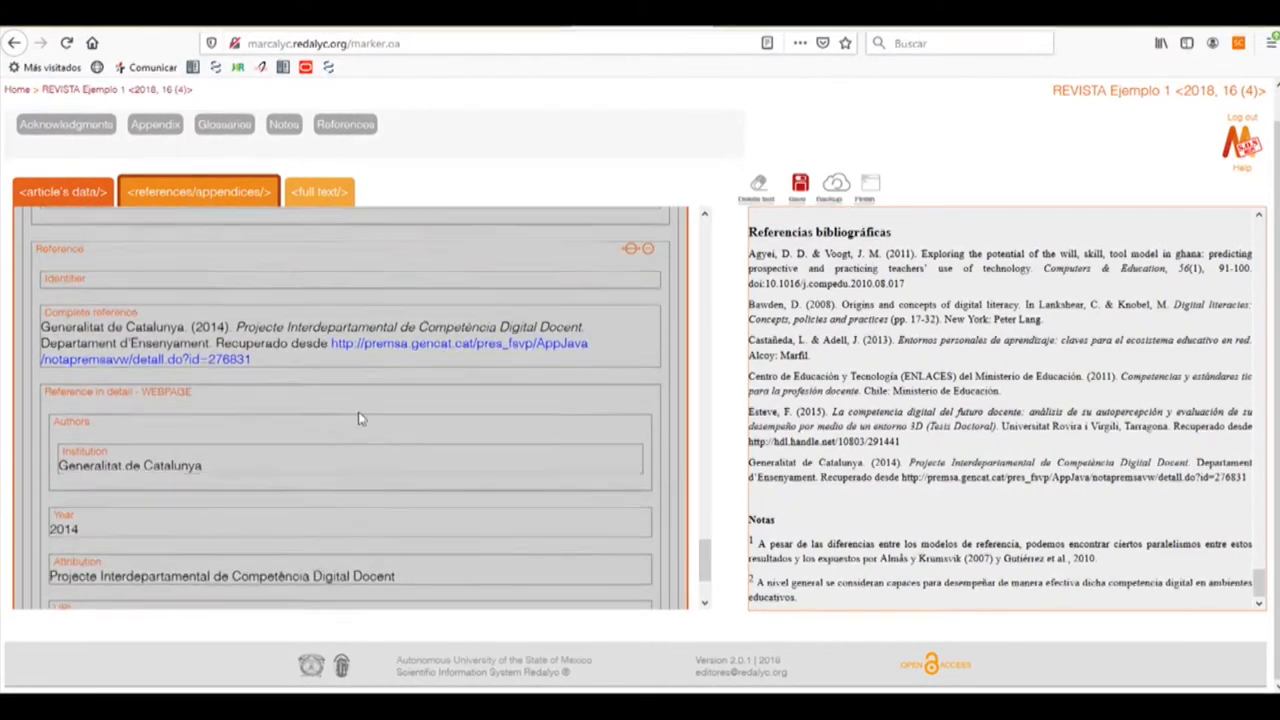
Review the Generalitat de Catalunya reference in the references list
{"action": "left_click", "coordinate": [363, 345]}
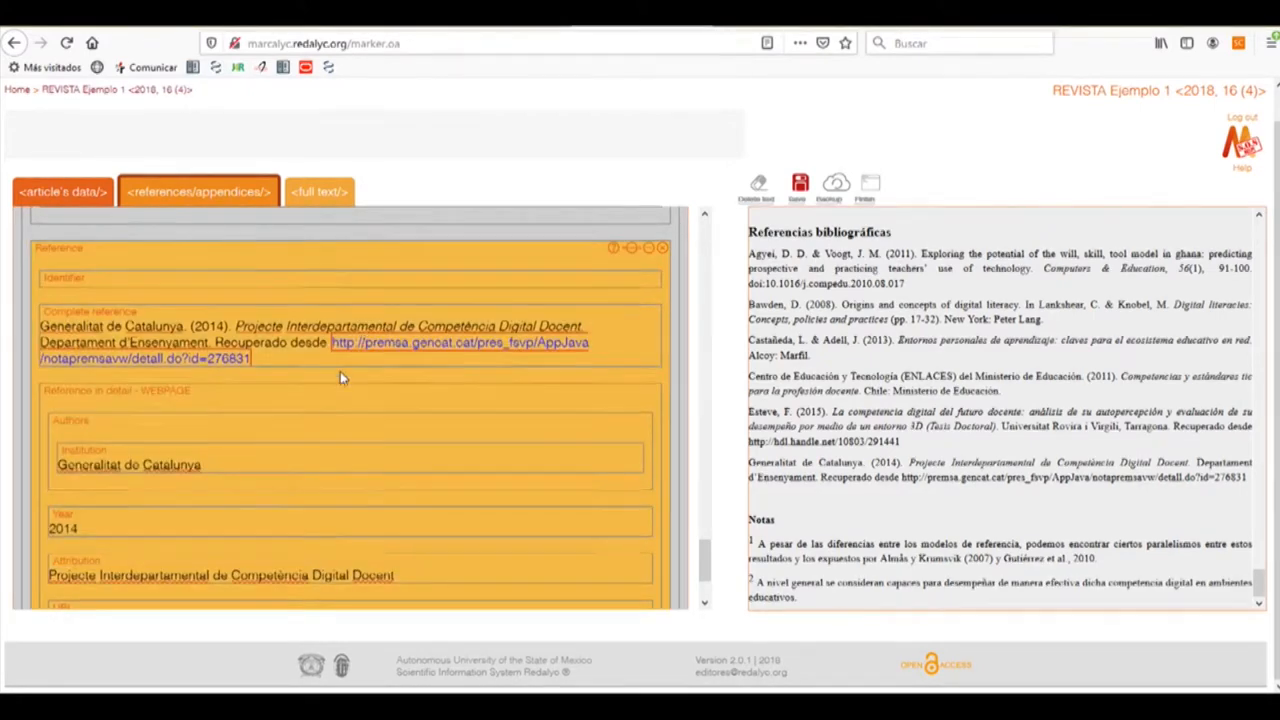
{"action": "scroll", "coordinate": [342, 376], "scroll_direction": "down", "scroll_amount": 2}
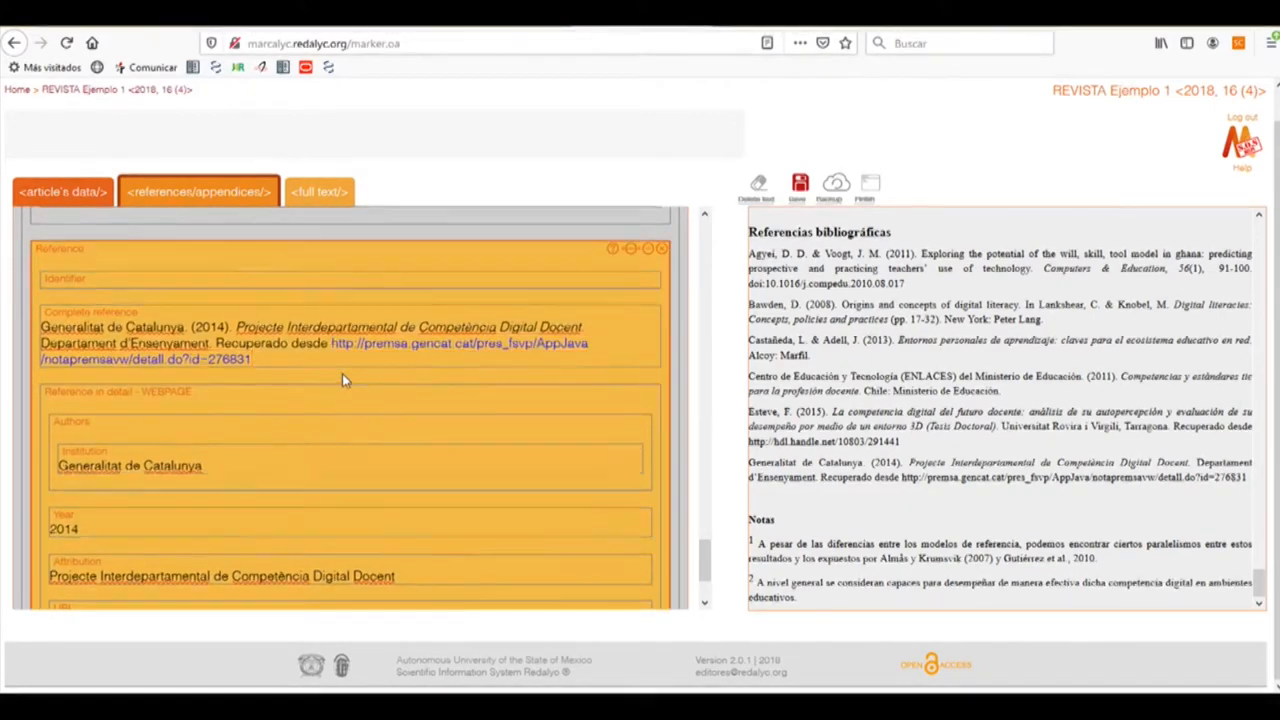
{"action": "scroll", "coordinate": [372, 430], "scroll_direction": "up", "scroll_amount": 15}
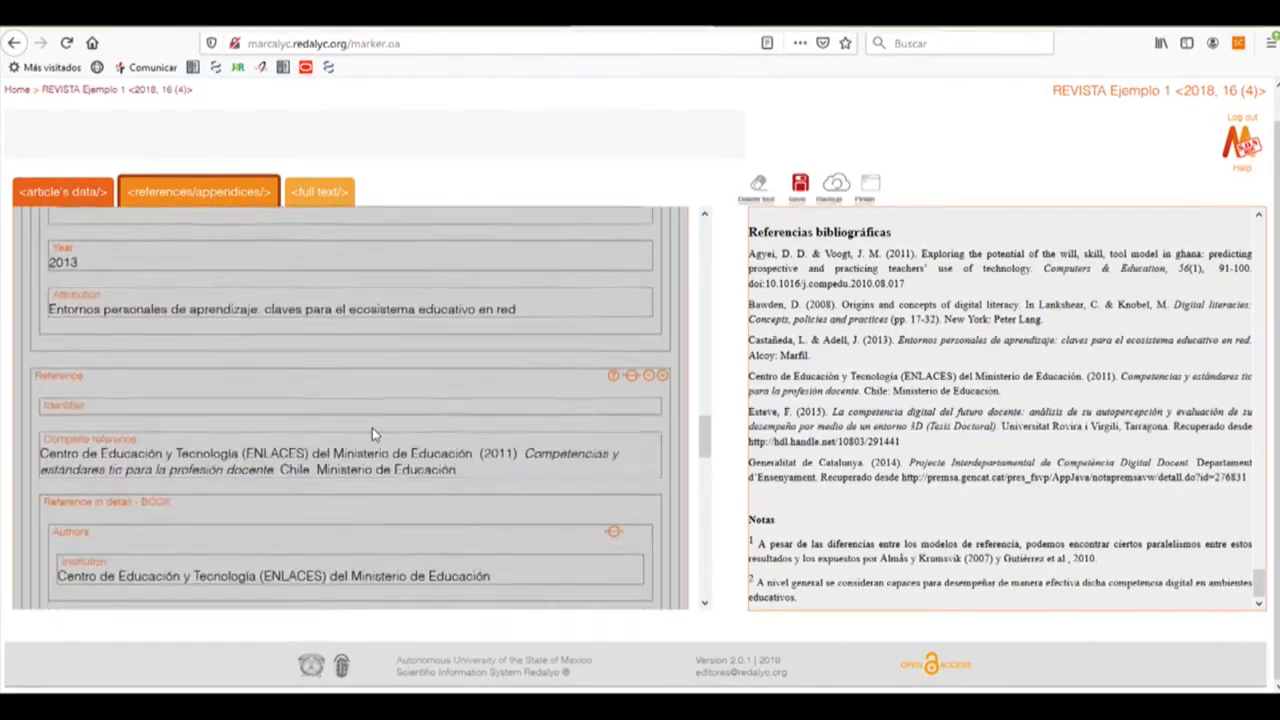
{"action": "scroll", "coordinate": [372, 428], "scroll_direction": "up", "scroll_amount": 6}
{"action": "scroll", "coordinate": [258, 396], "scroll_direction": "down", "scroll_amount": 2}
{"action": "scroll", "coordinate": [258, 396], "scroll_direction": "up", "scroll_amount": 3}
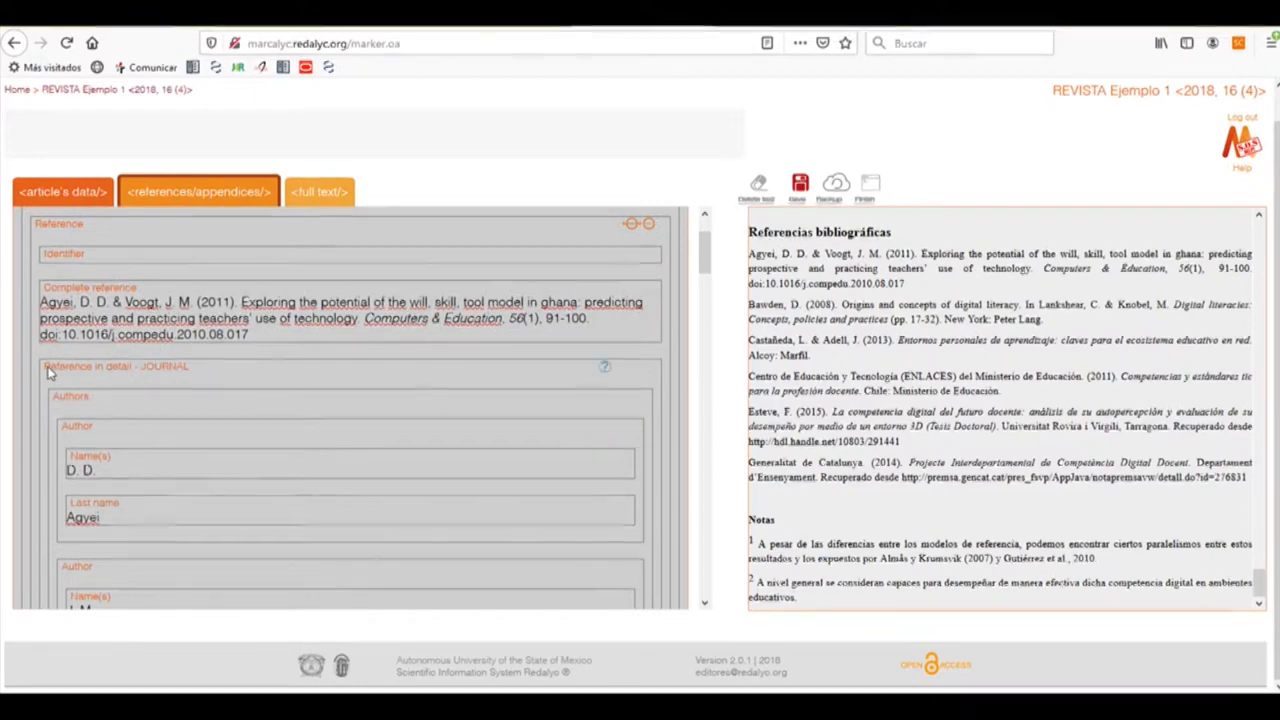
Select the Agyei 2011 journal reference to show its field tag buttons
{"action": "left_click", "coordinate": [226, 372]}
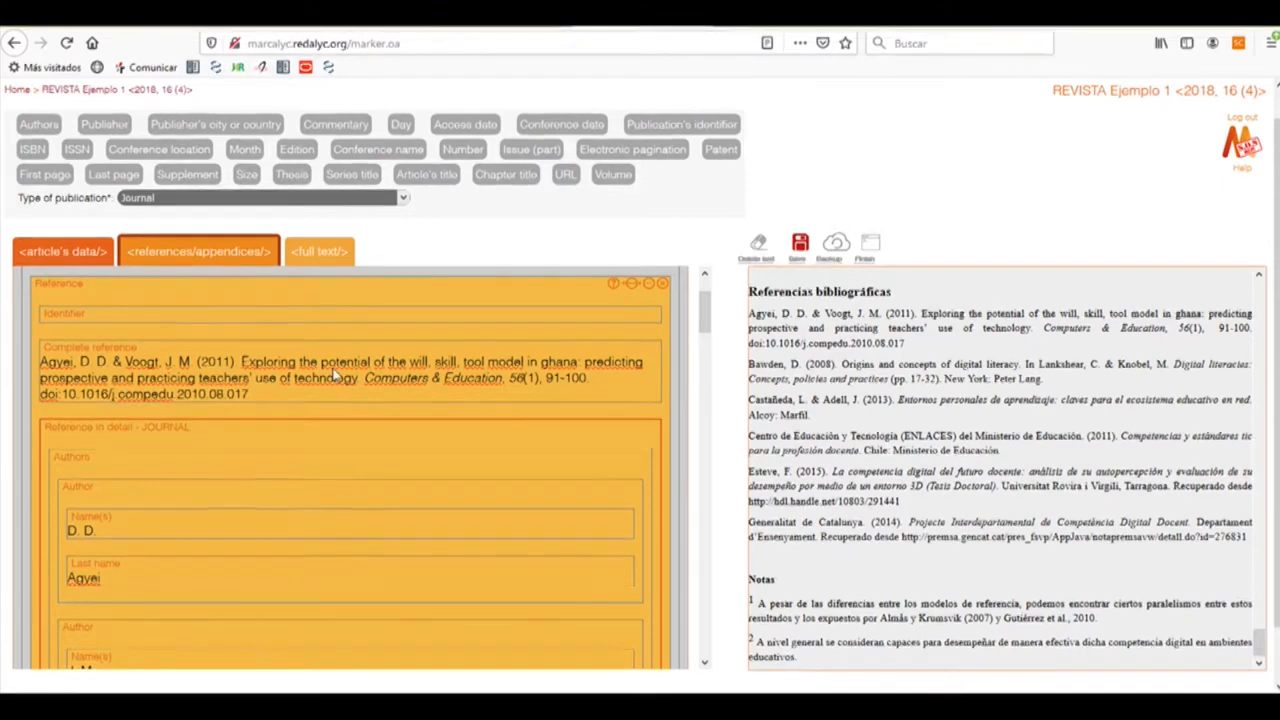
{"action": "scroll", "coordinate": [362, 399], "scroll_direction": "down", "scroll_amount": 1}
{"action": "scroll", "coordinate": [360, 399], "scroll_direction": "down", "scroll_amount": 2}
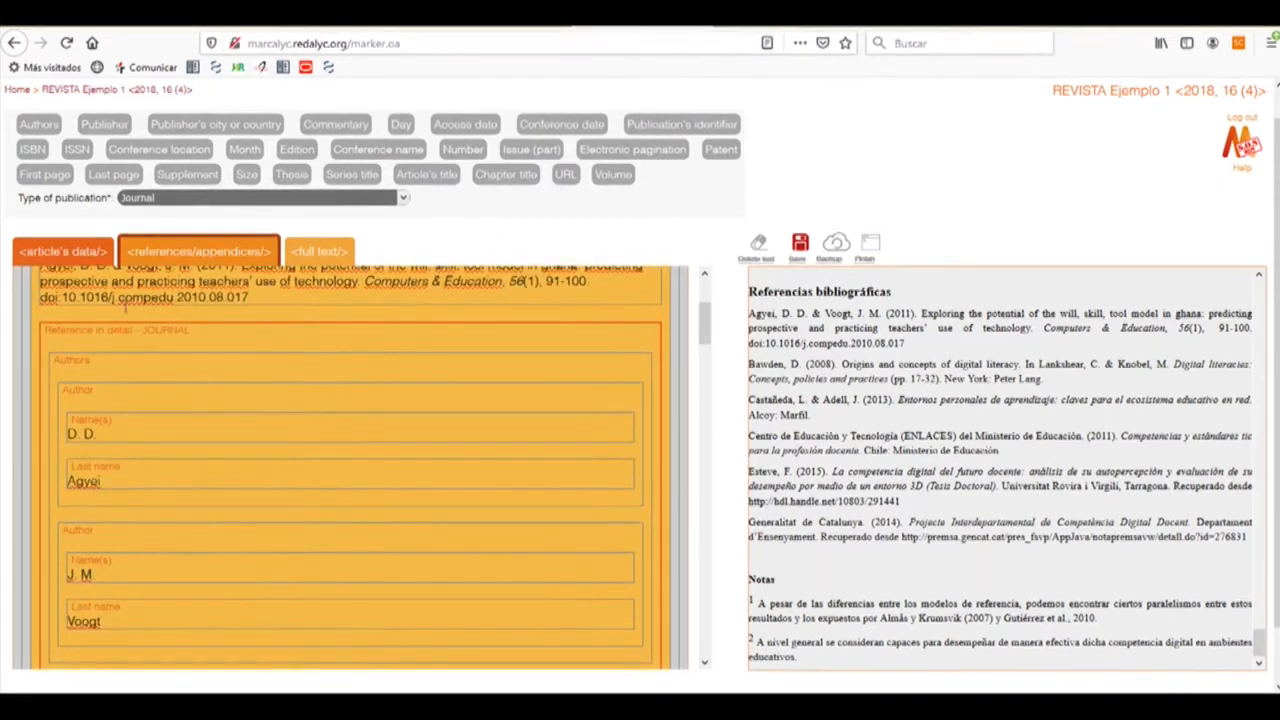
Fill the Agyei reference's Article's title with 'Exploring the potential of the will, skill, tool model in ghana…'
{"action": "left_click", "coordinate": [426, 176]}
{"action": "scroll", "coordinate": [293, 333], "scroll_direction": "down", "scroll_amount": 3}
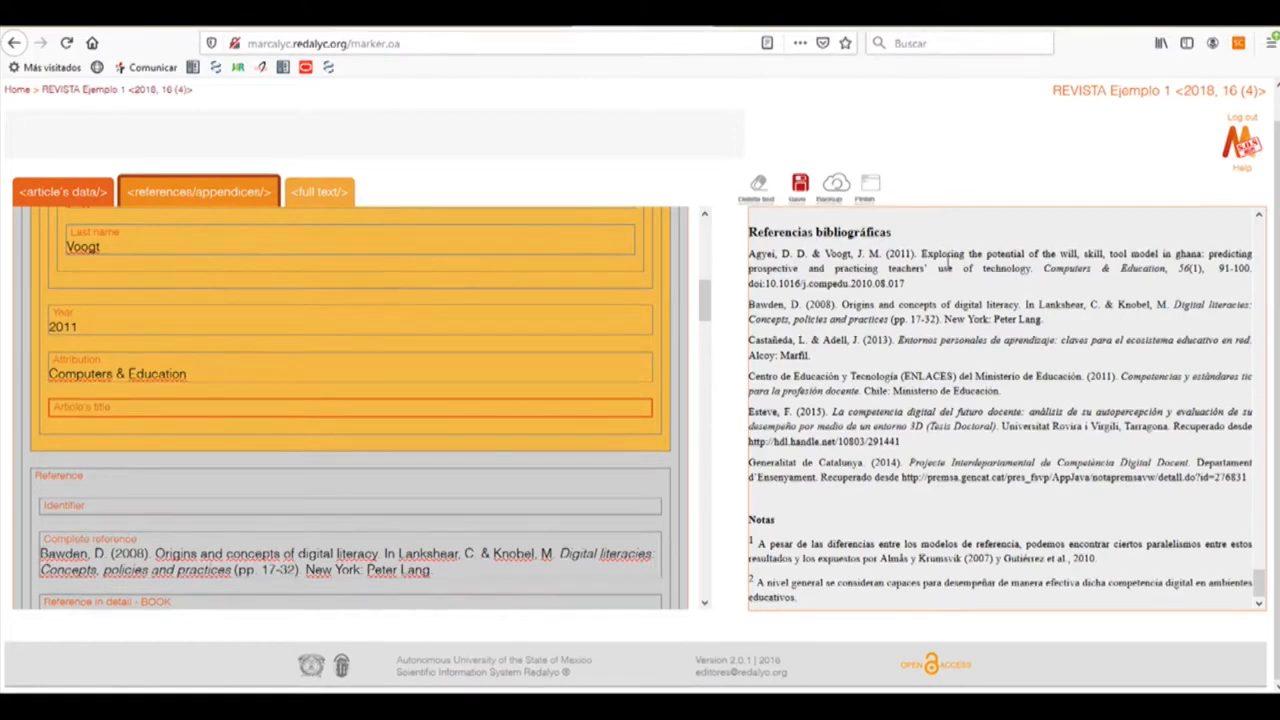
{"action": "left_click_drag", "start_coordinate": [922, 253], "coordinate": [1030, 270]}
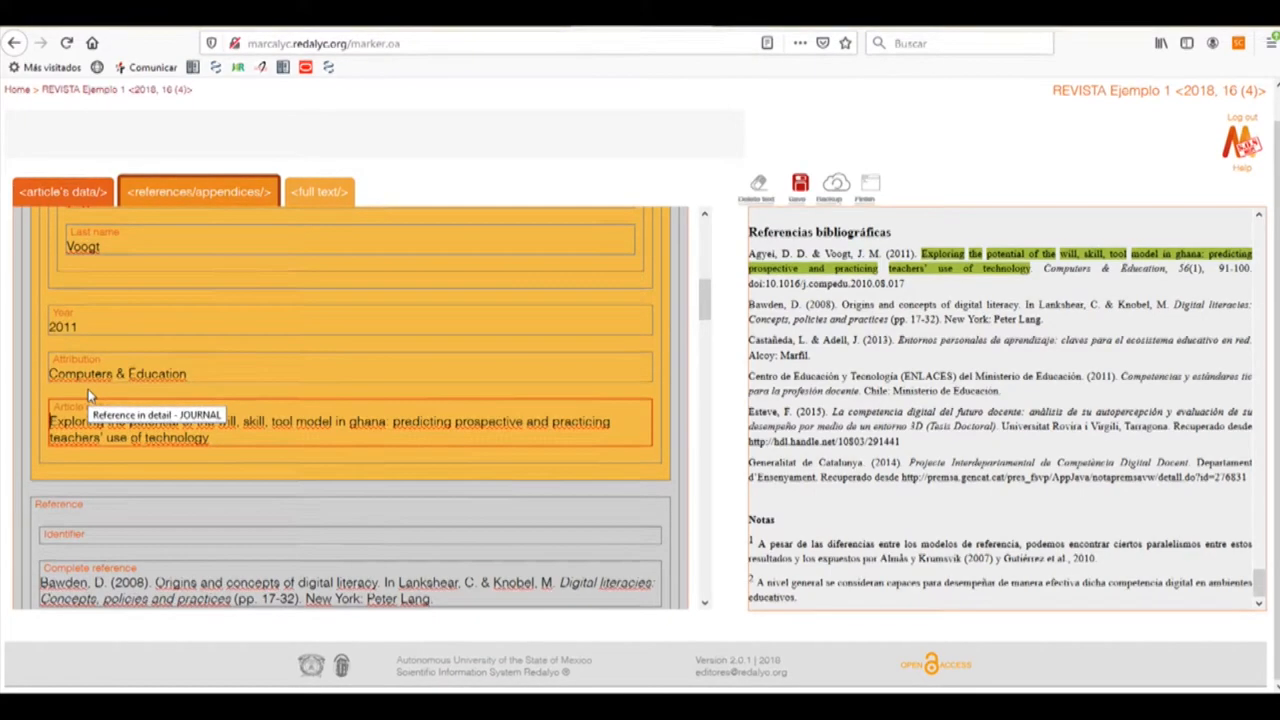
{"action": "double_click", "coordinate": [88, 389]}
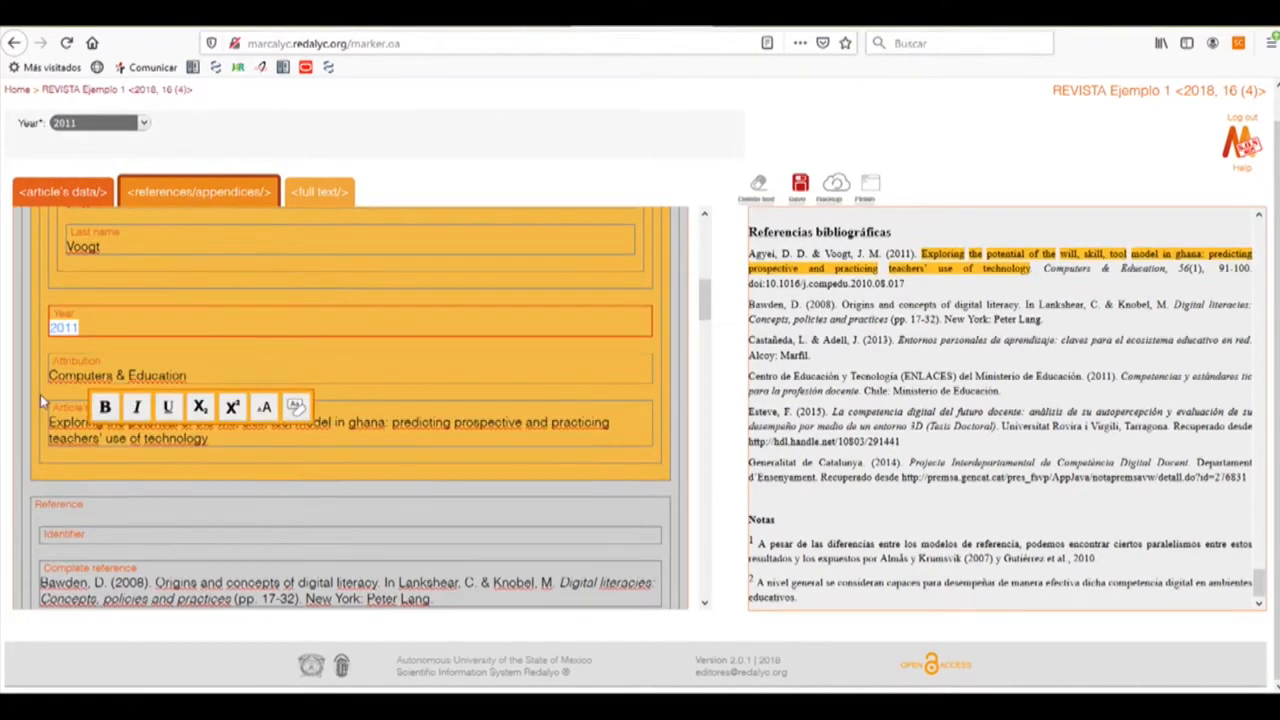
{"action": "left_click", "coordinate": [48, 394]}
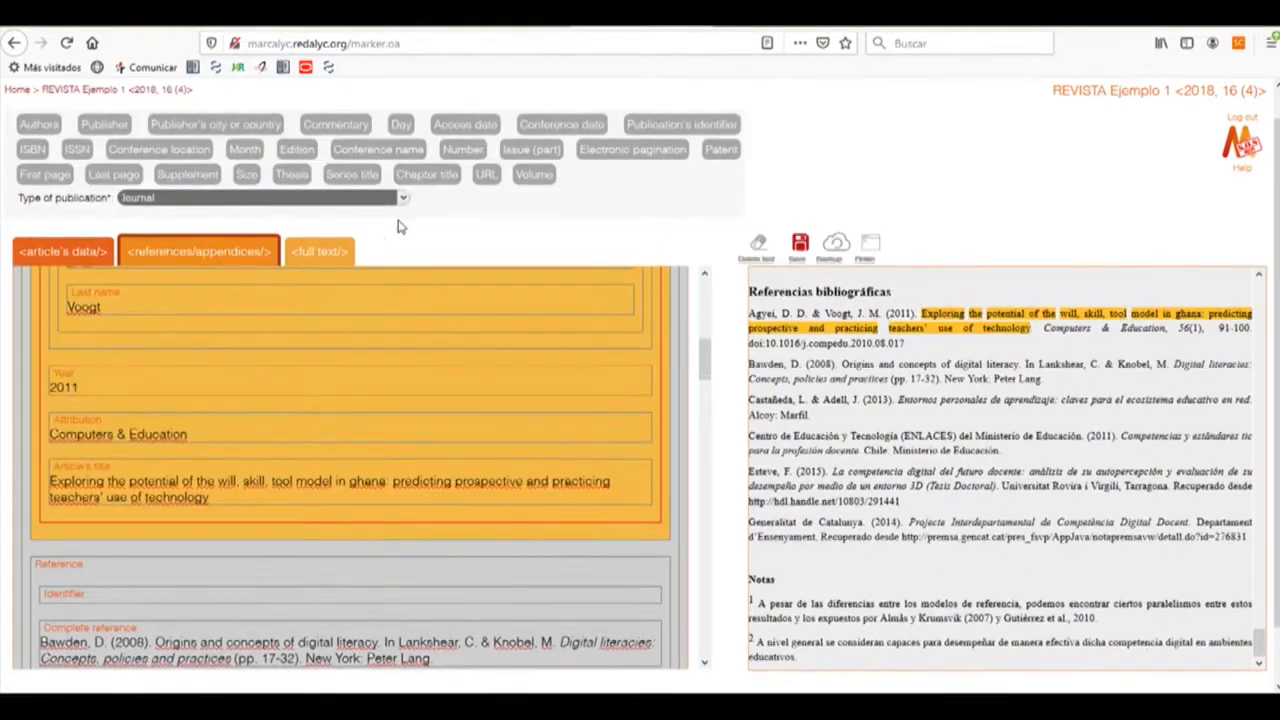
Tag Volume 56 and Number 1 in the Agyei journal reference
{"action": "left_click", "coordinate": [532, 174]}
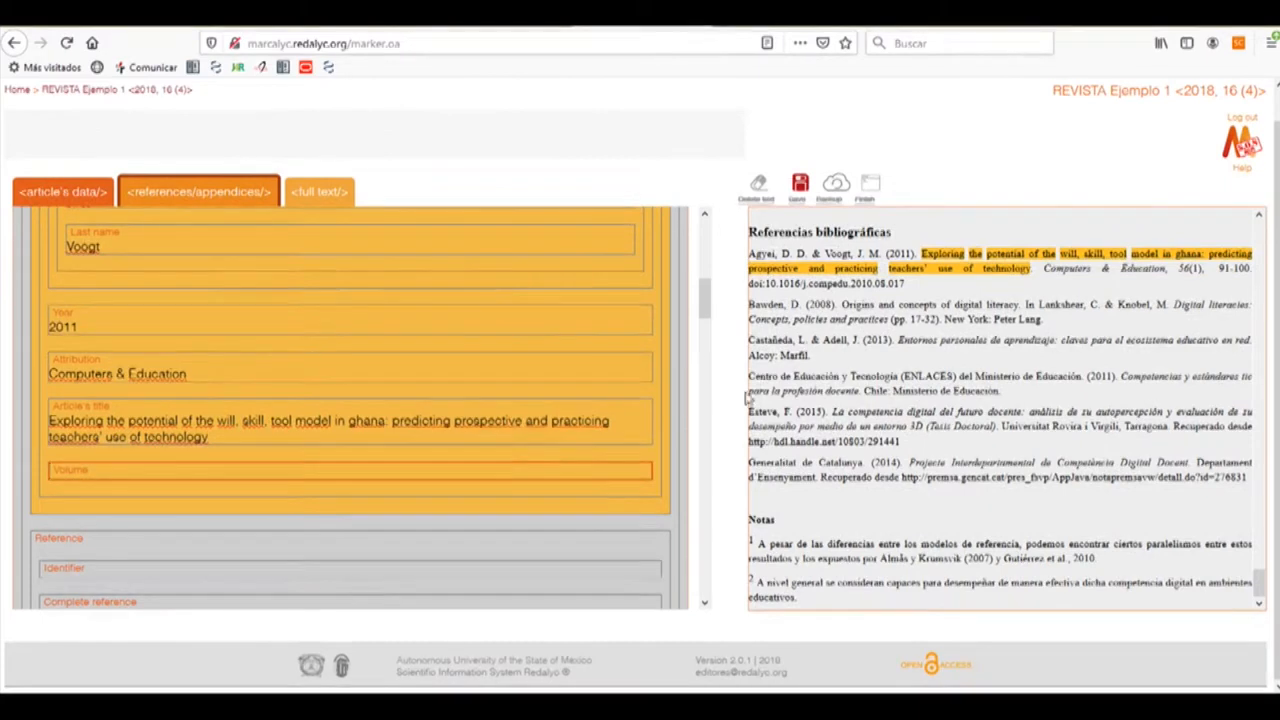
{"action": "double_click", "coordinate": [1186, 268]}
{"action": "left_click_drag", "start_coordinate": [1186, 268], "coordinate": [236, 470]}
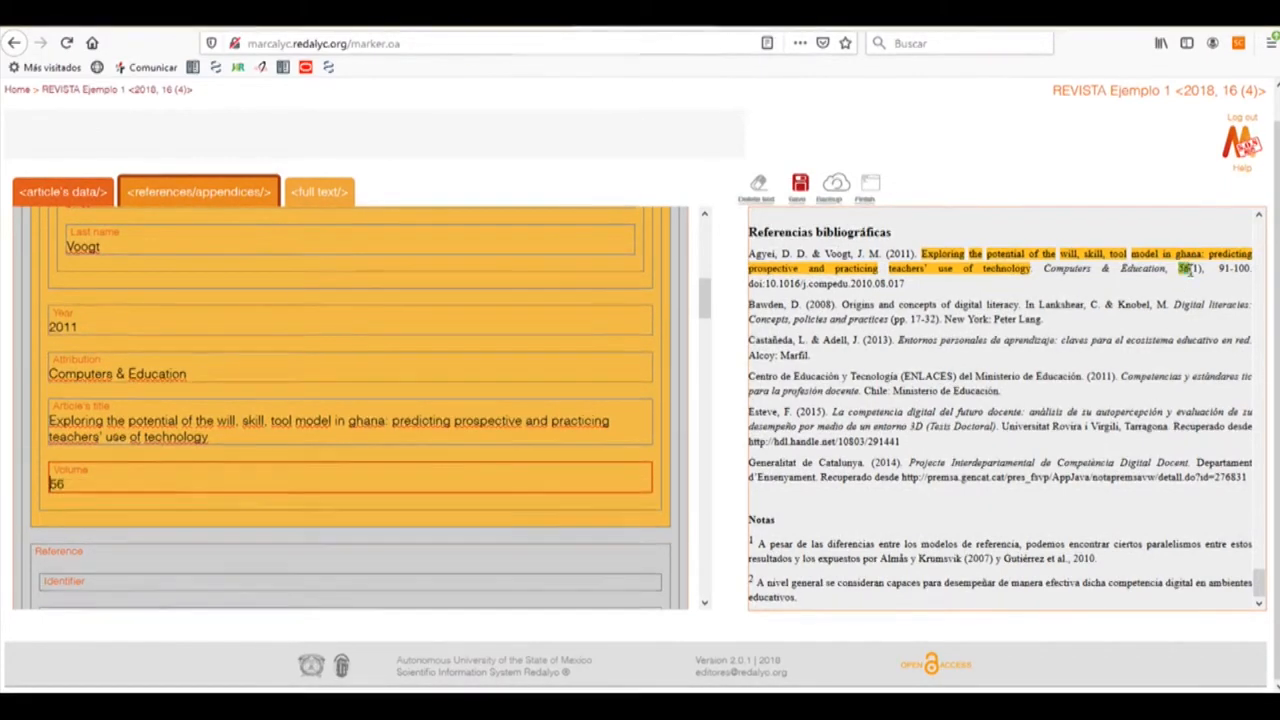
{"action": "left_click", "coordinate": [236, 452]}
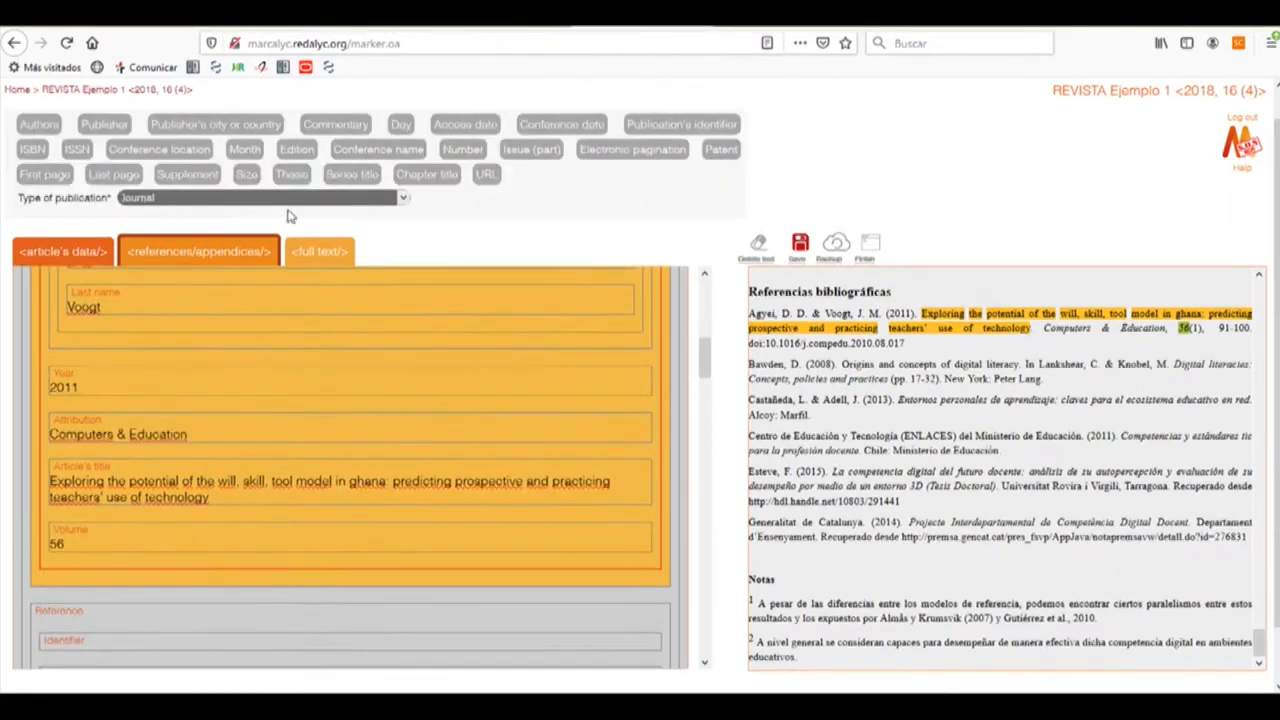
{"action": "left_click", "coordinate": [463, 150]}
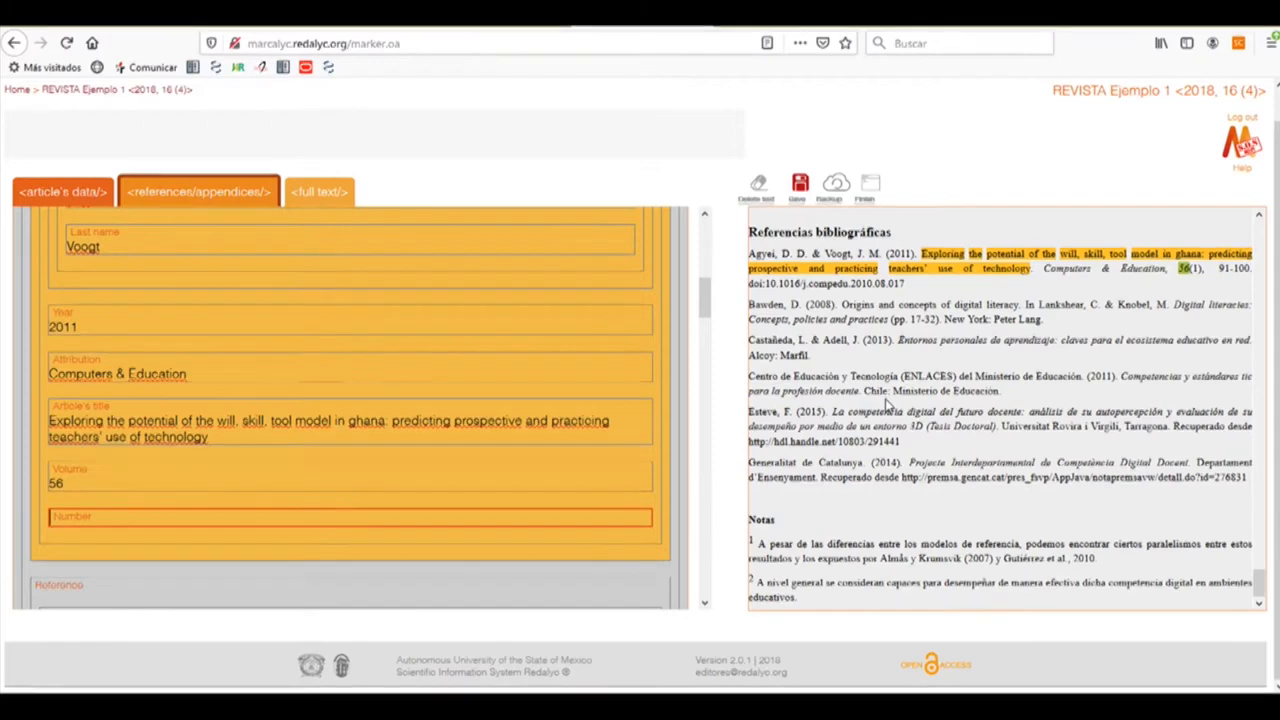
{"action": "double_click", "coordinate": [1195, 268]}
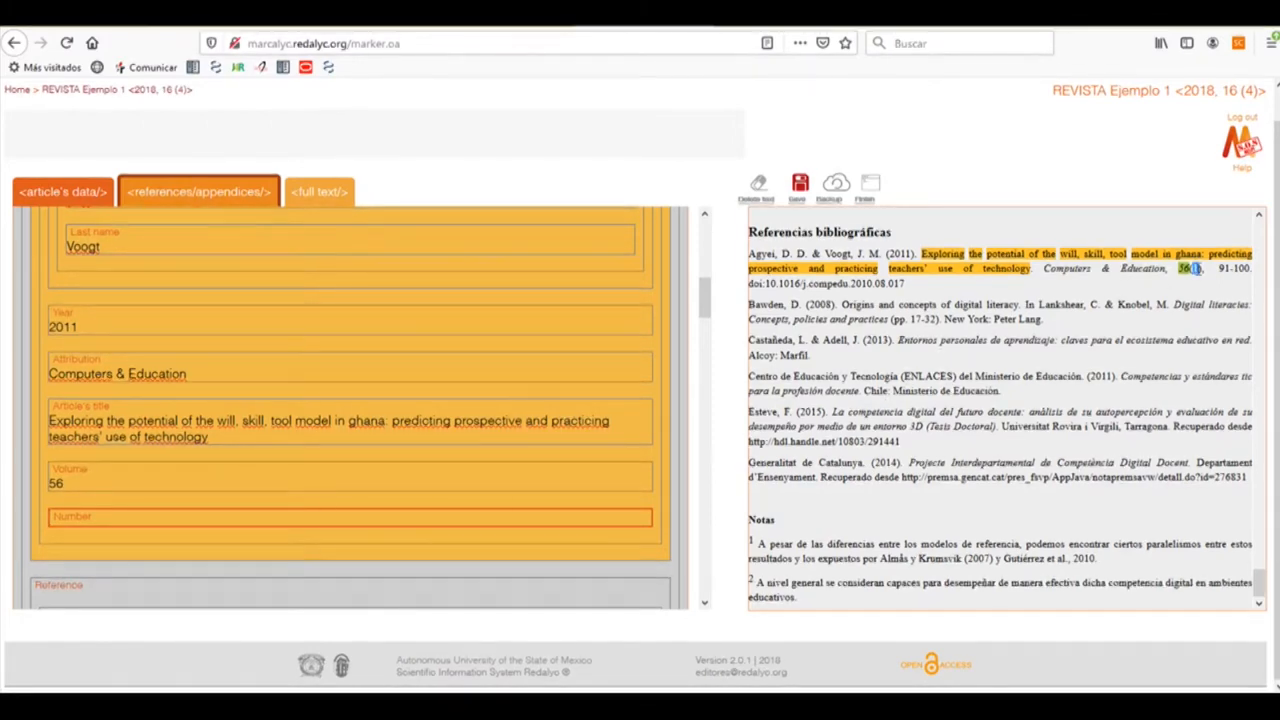
{"action": "left_click", "coordinate": [197, 497]}
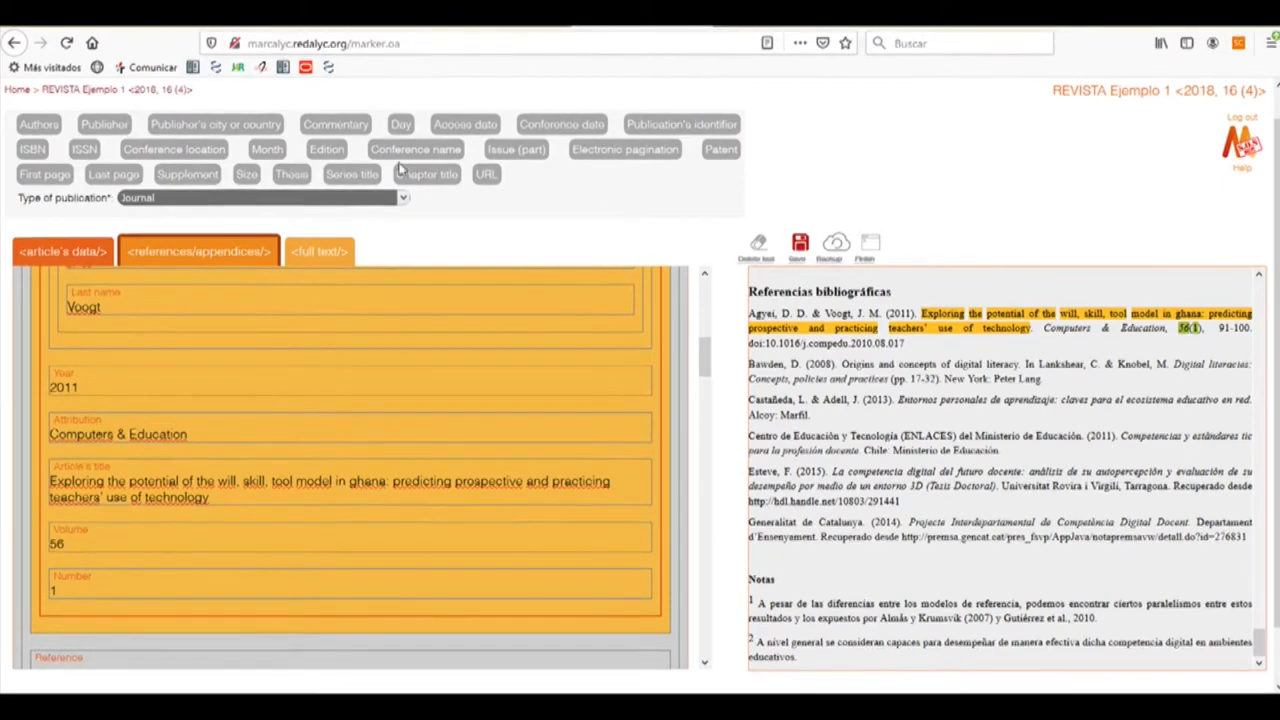
Record First page 91 and Last page 100 for the Agyei reference
{"action": "left_click", "coordinate": [62, 180]}
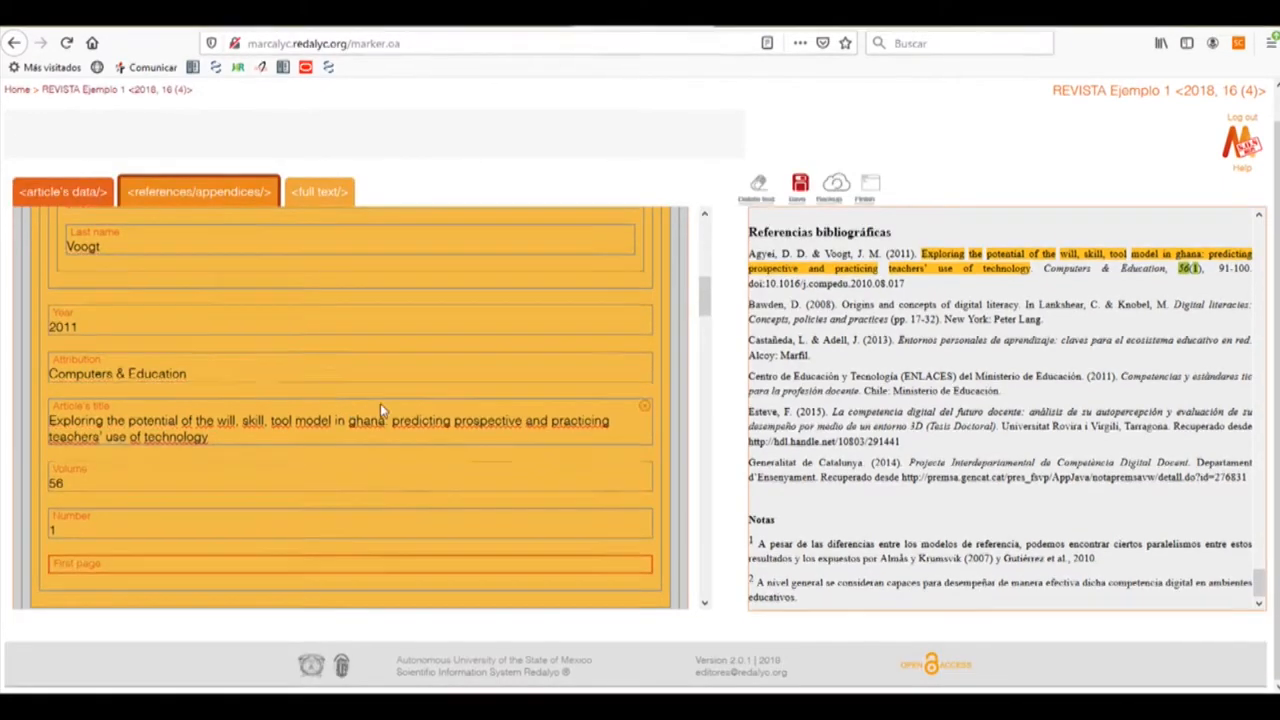
{"action": "double_click", "coordinate": [1222, 268]}
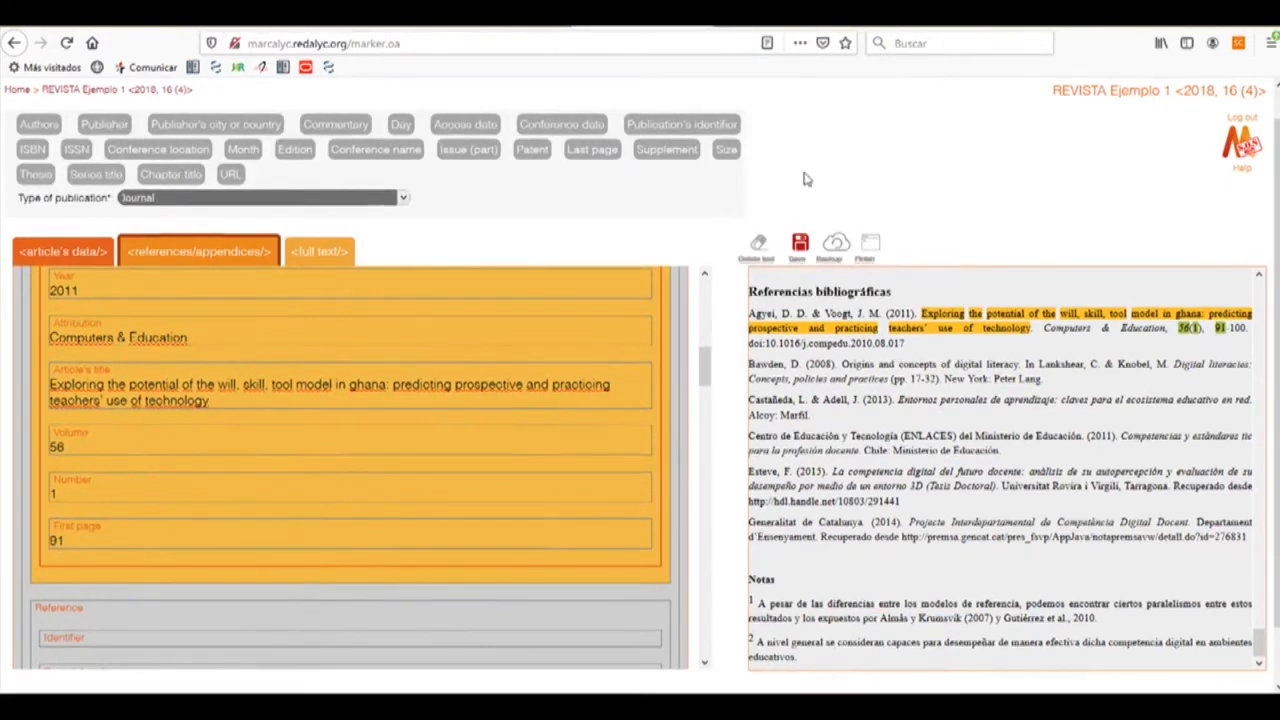
{"action": "left_click", "coordinate": [596, 150]}
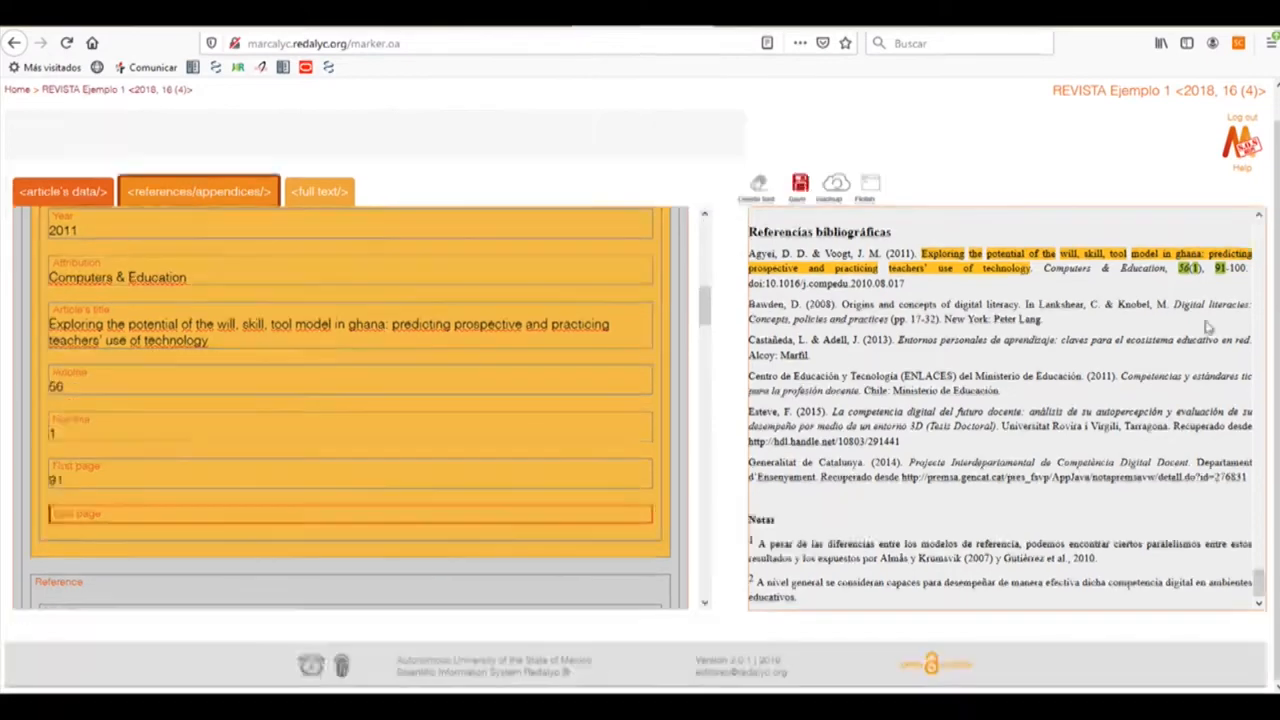
{"action": "double_click", "coordinate": [1238, 268]}
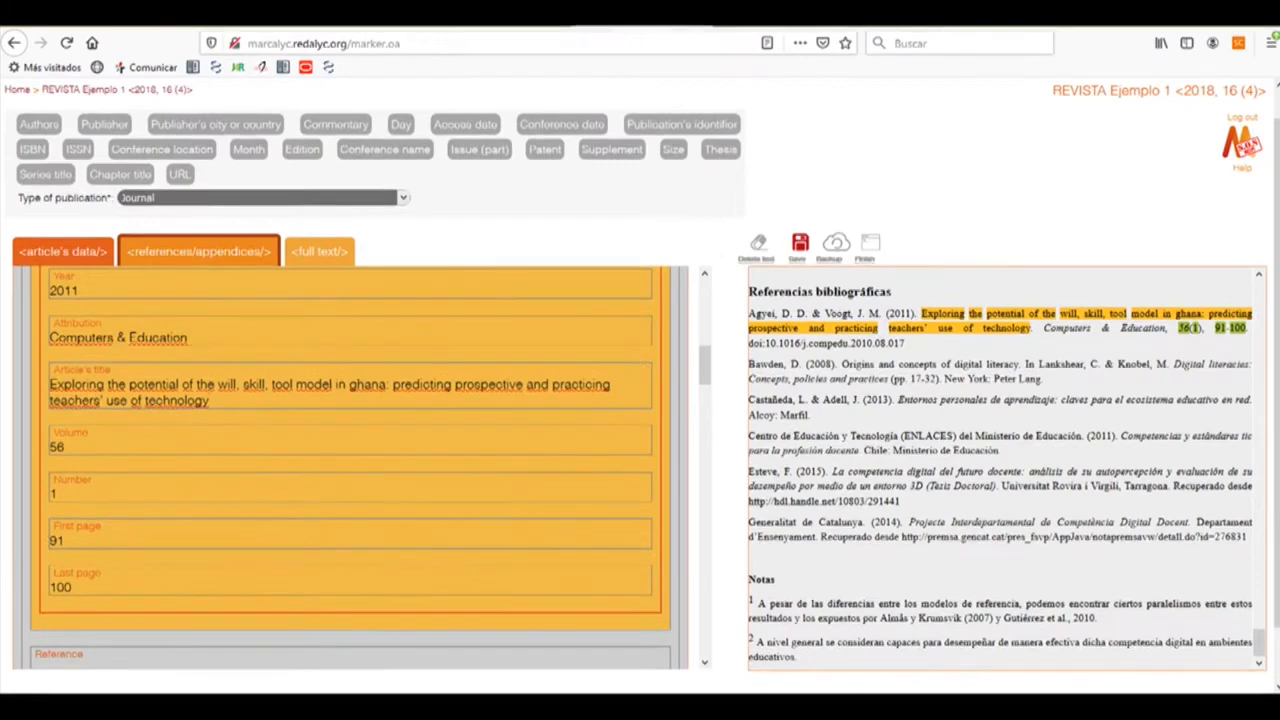
{"action": "left_click", "coordinate": [672, 128]}
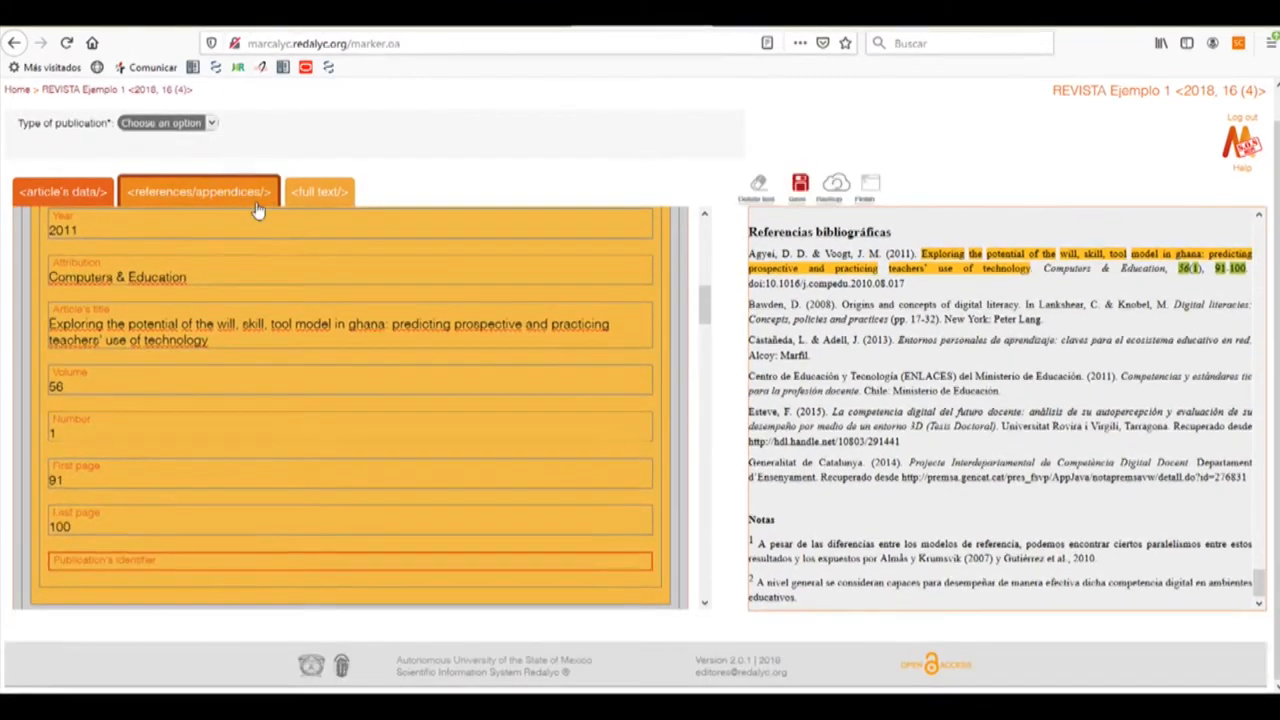
{"action": "left_click", "coordinate": [149, 126]}
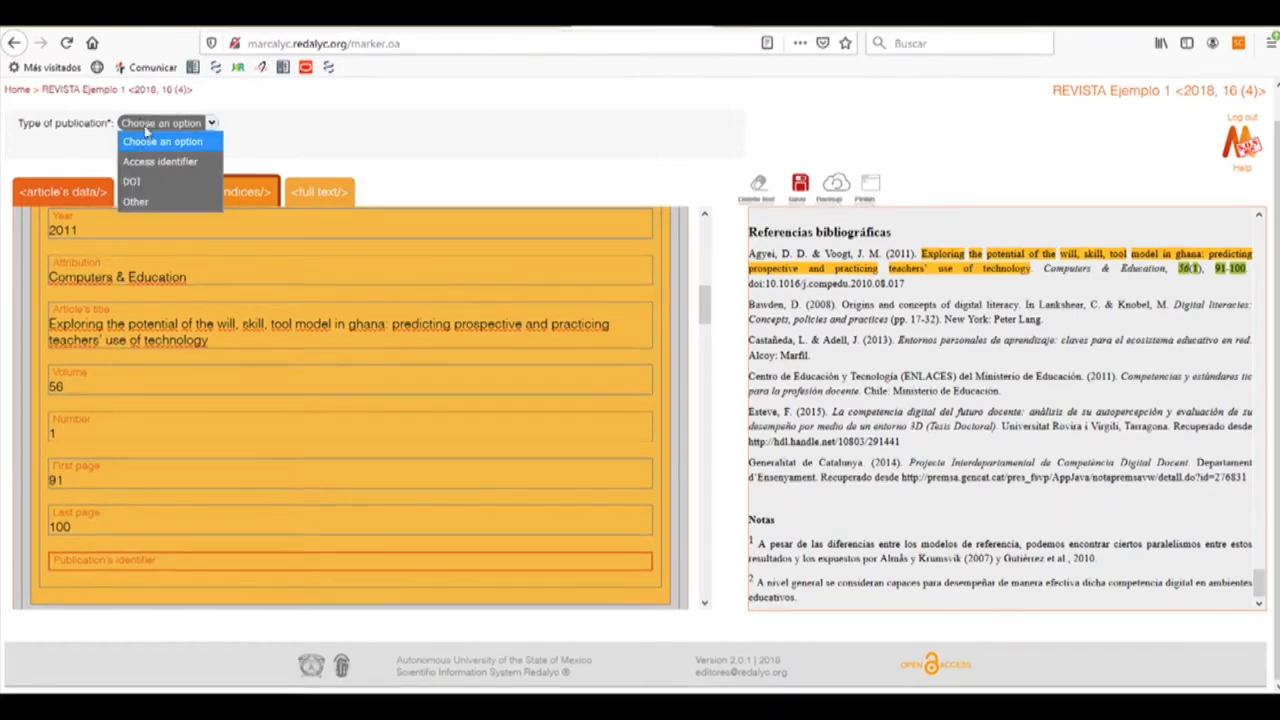
{"action": "left_click", "coordinate": [146, 183]}
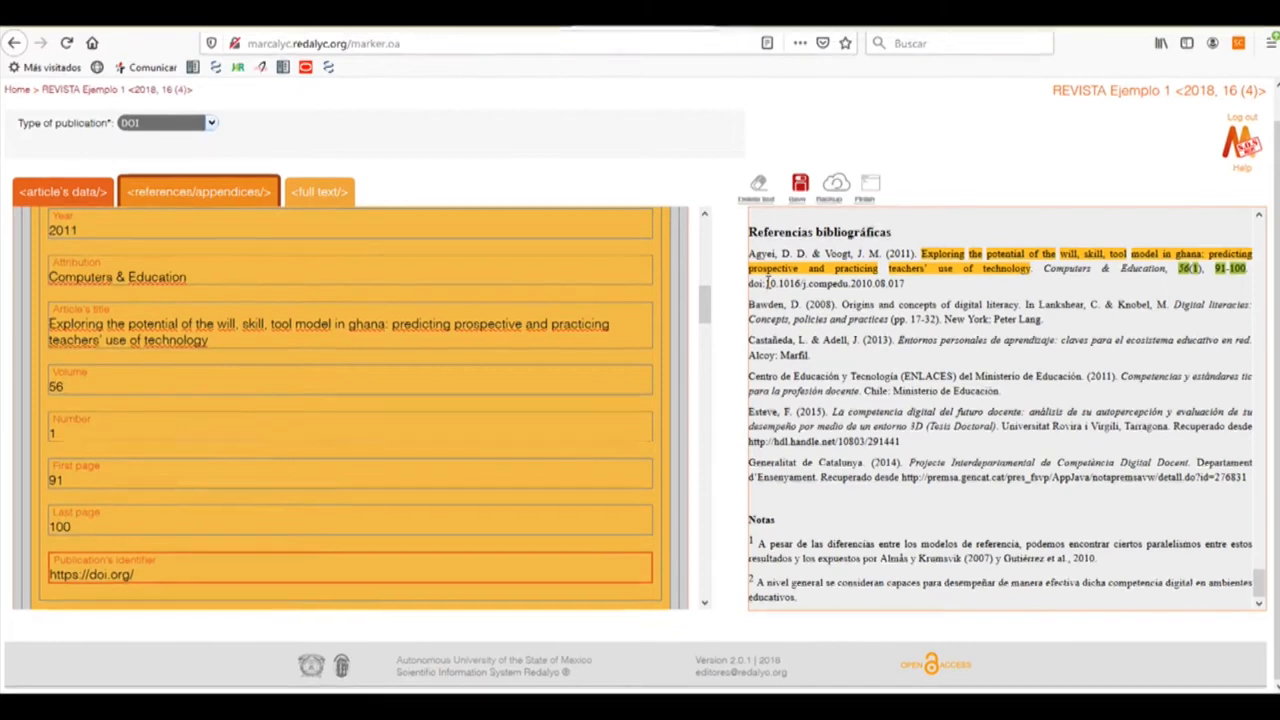
{"action": "left_click_drag", "start_coordinate": [791, 284], "coordinate": [912, 290]}
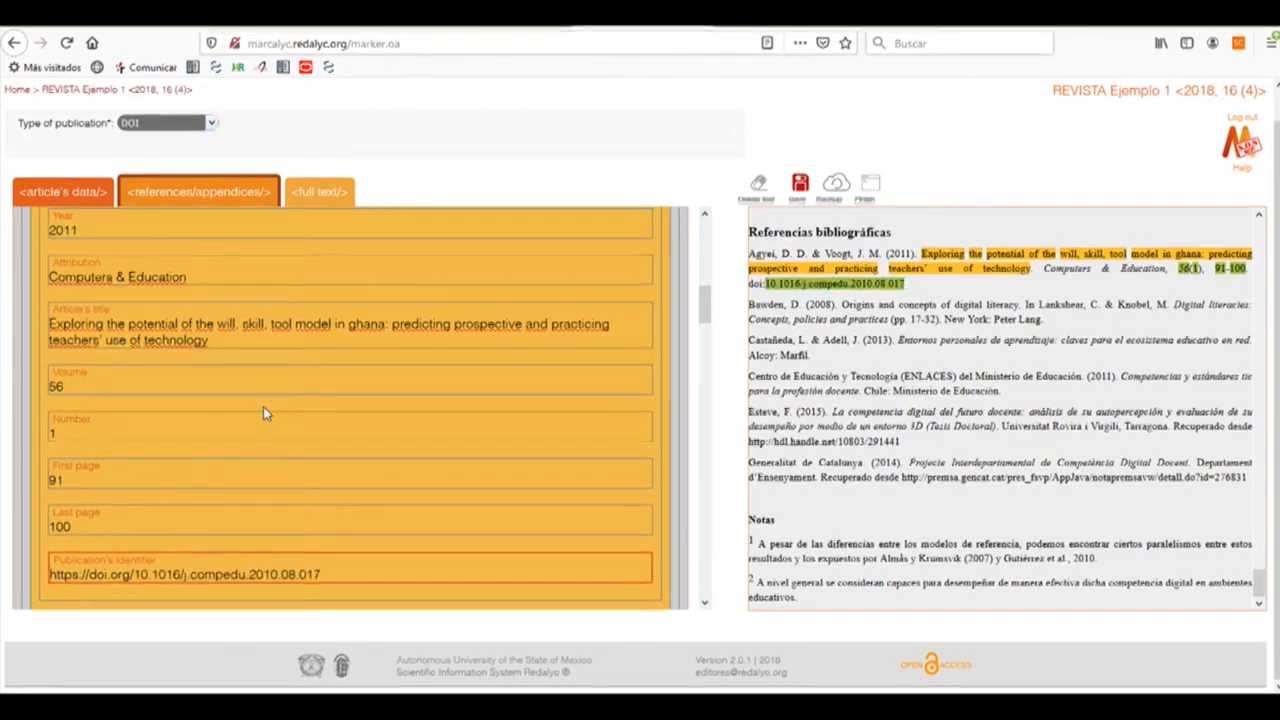
Give the Bawden book reference chapter title 'Origins and concepts of digital literacy' plus a second Authors group
{"action": "scroll", "coordinate": [344, 398], "scroll_direction": "down", "scroll_amount": 3}
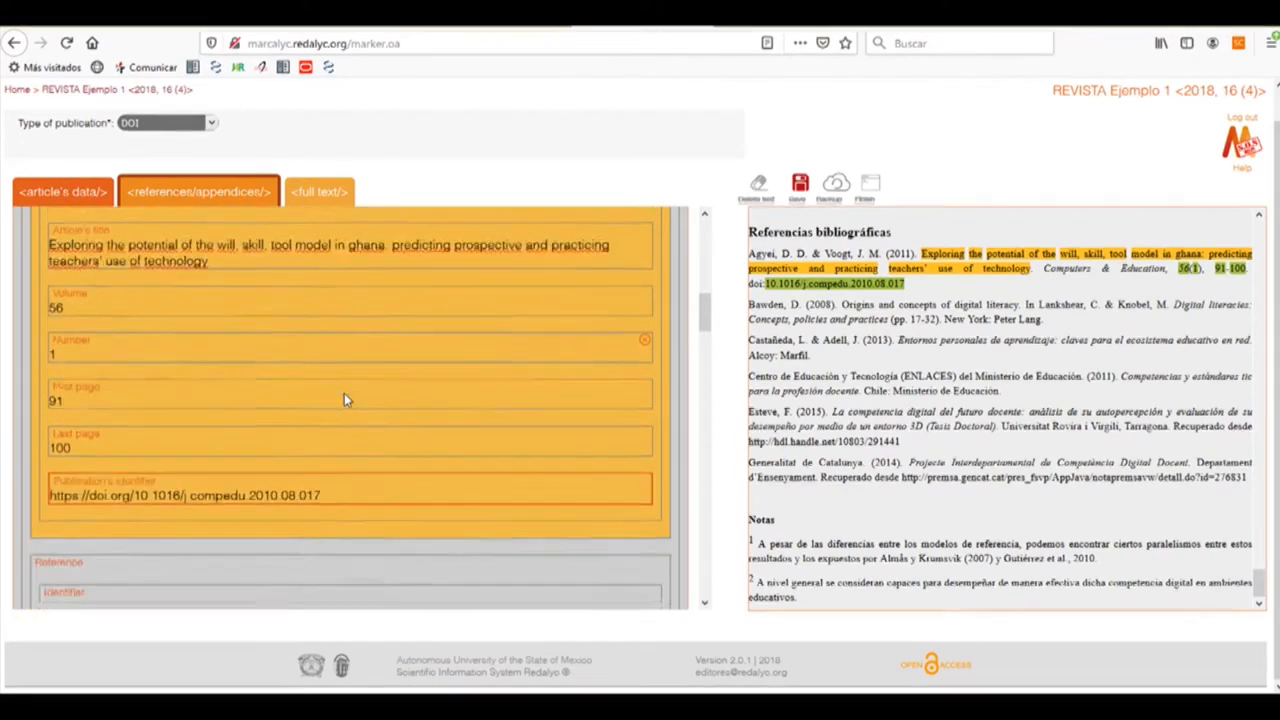
{"action": "scroll", "coordinate": [344, 398], "scroll_direction": "down", "scroll_amount": 2}
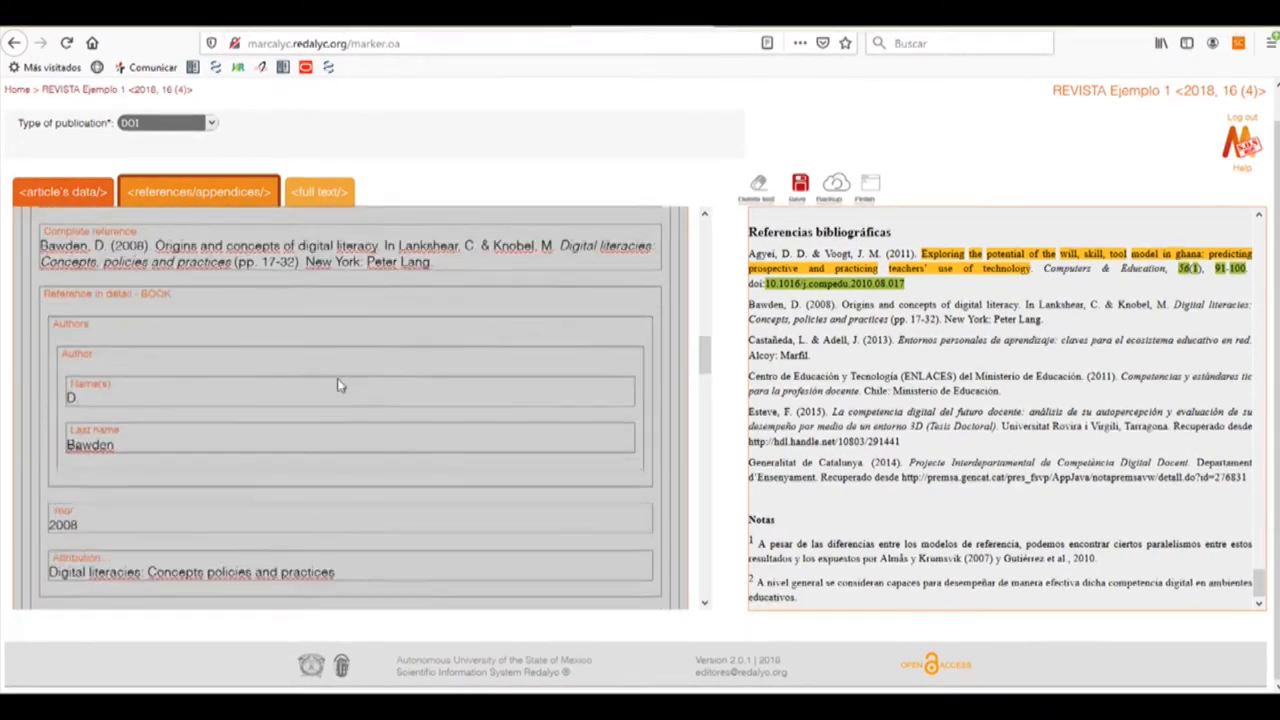
{"action": "left_click", "coordinate": [203, 300]}
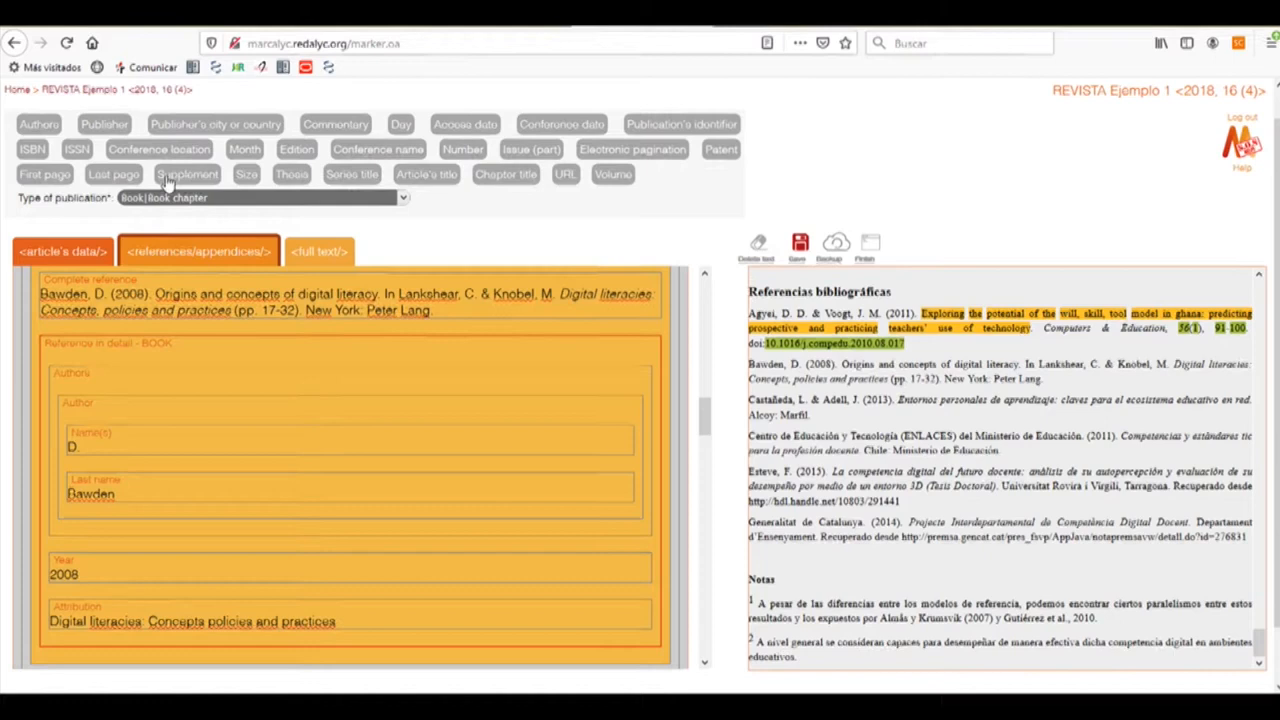
{"action": "left_click", "coordinate": [505, 176]}
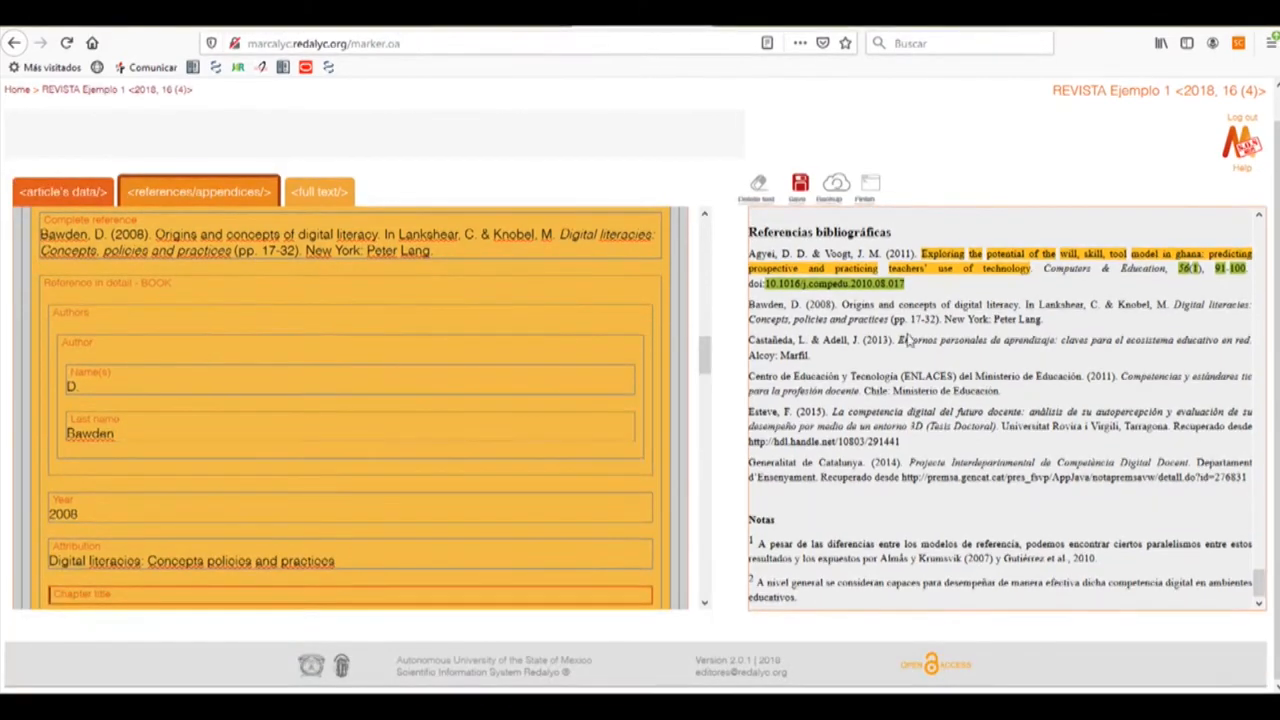
{"action": "left_click_drag", "start_coordinate": [843, 304], "coordinate": [1018, 307]}
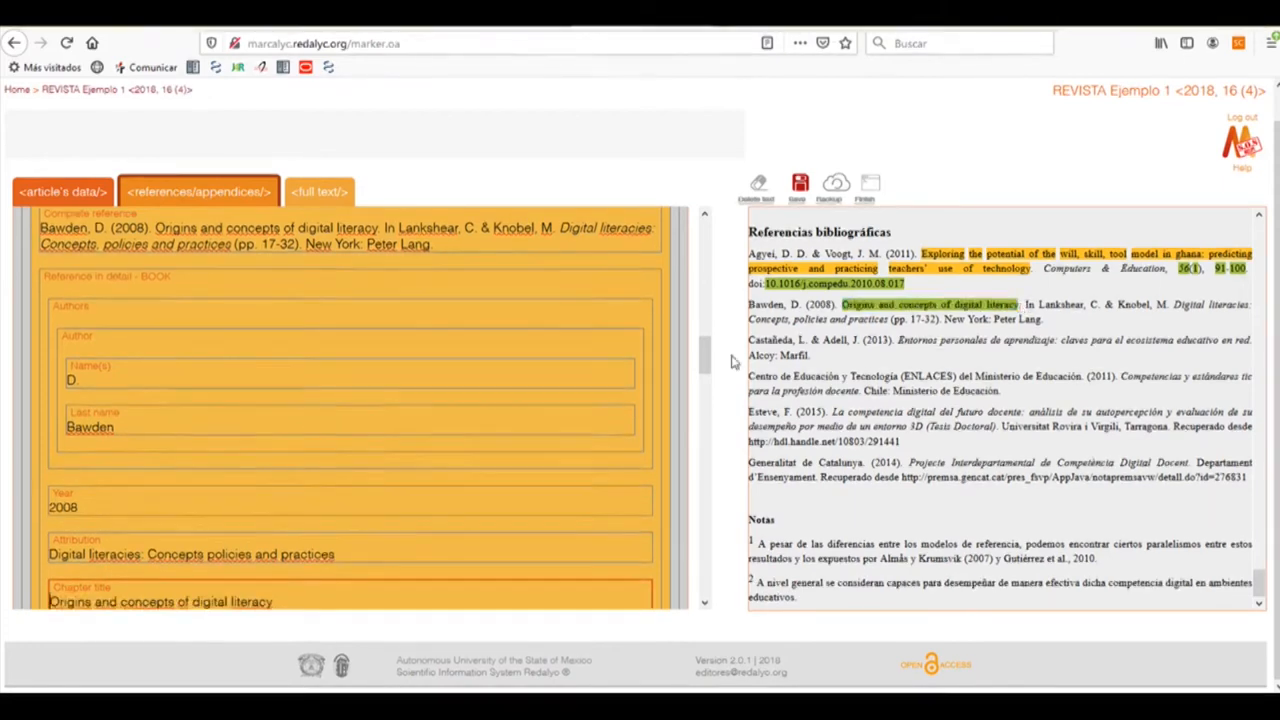
{"action": "left_click", "coordinate": [100, 286]}
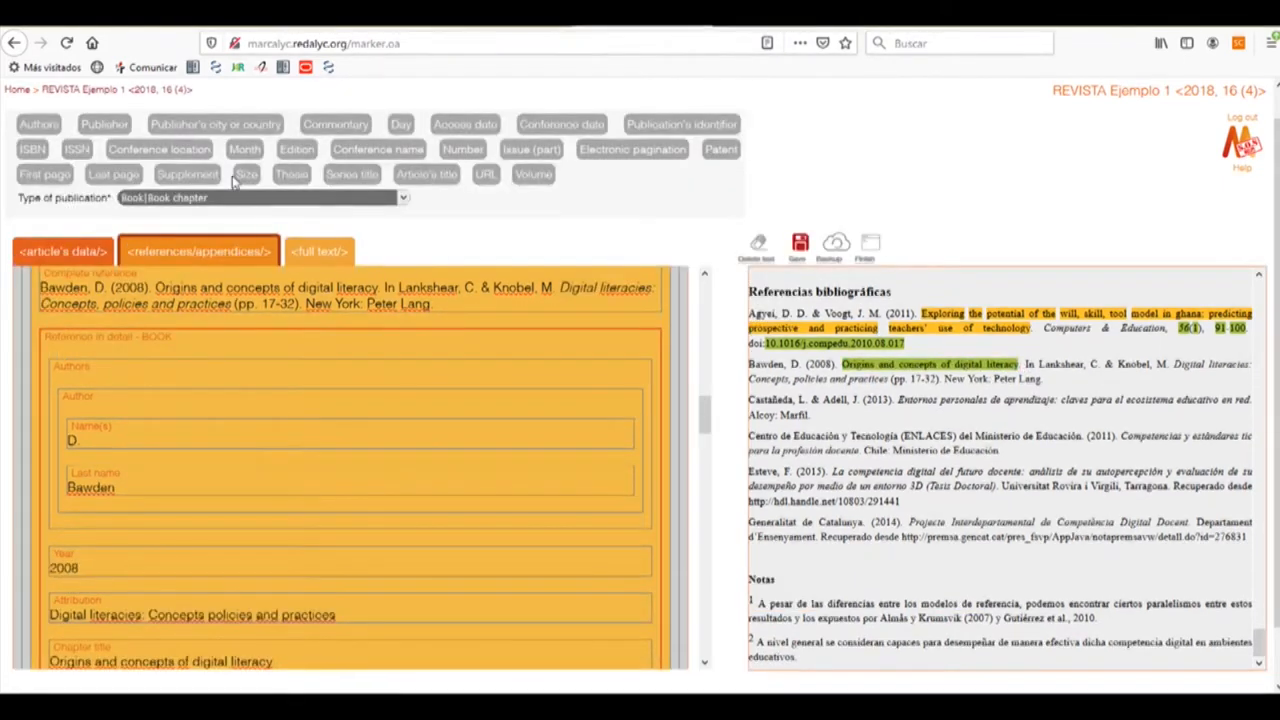
{"action": "left_click", "coordinate": [37, 124]}
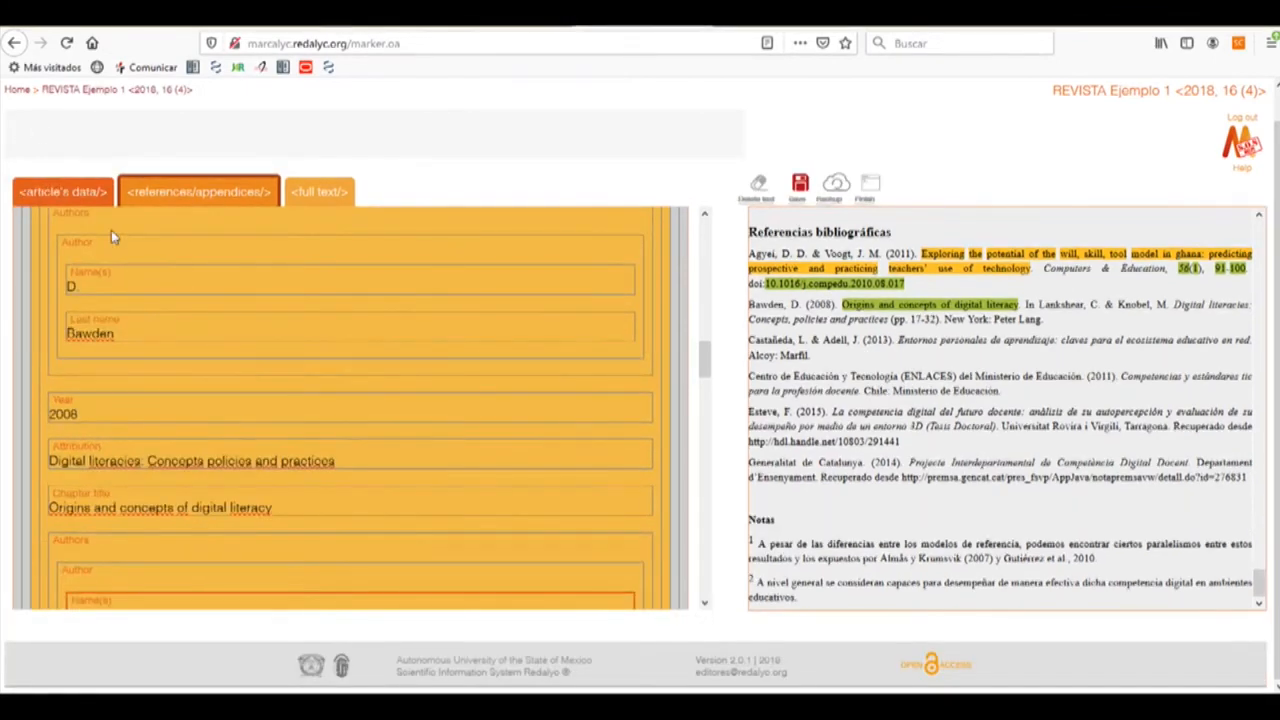
Make the new authors group Editor and enter the first editor as C. Lankshear
{"action": "left_click", "coordinate": [100, 362]}
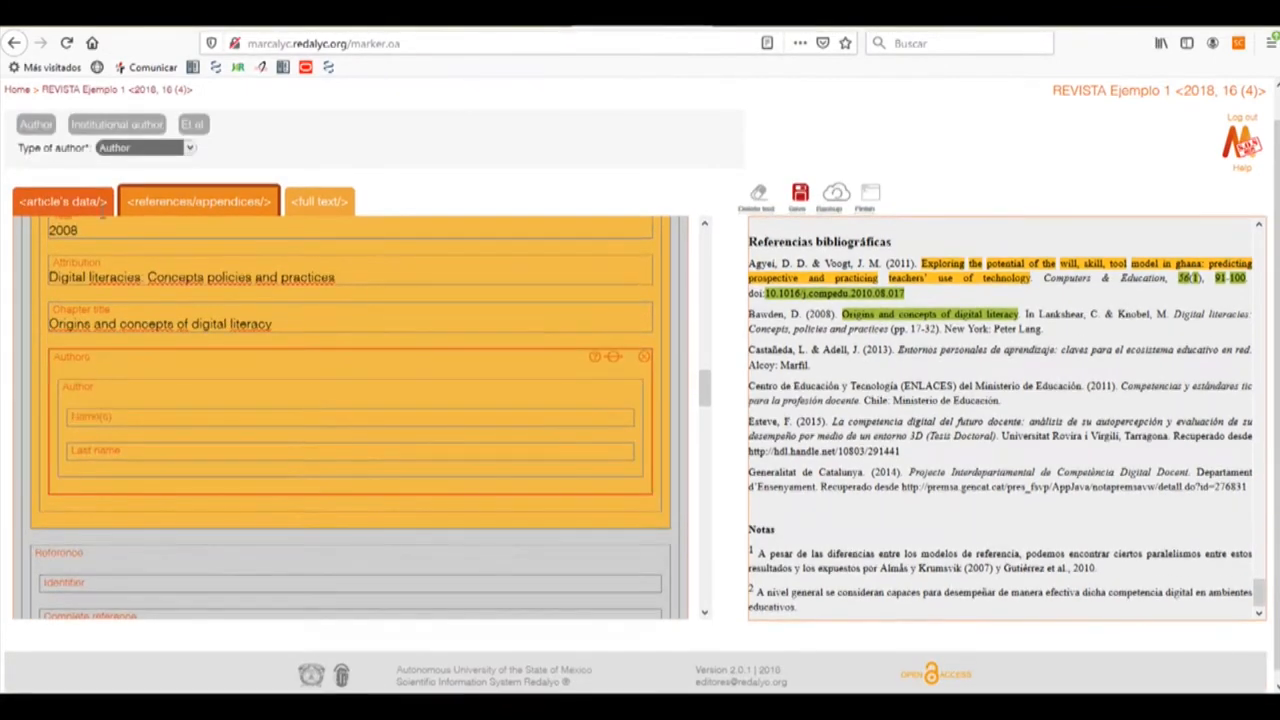
{"action": "left_click", "coordinate": [112, 150]}
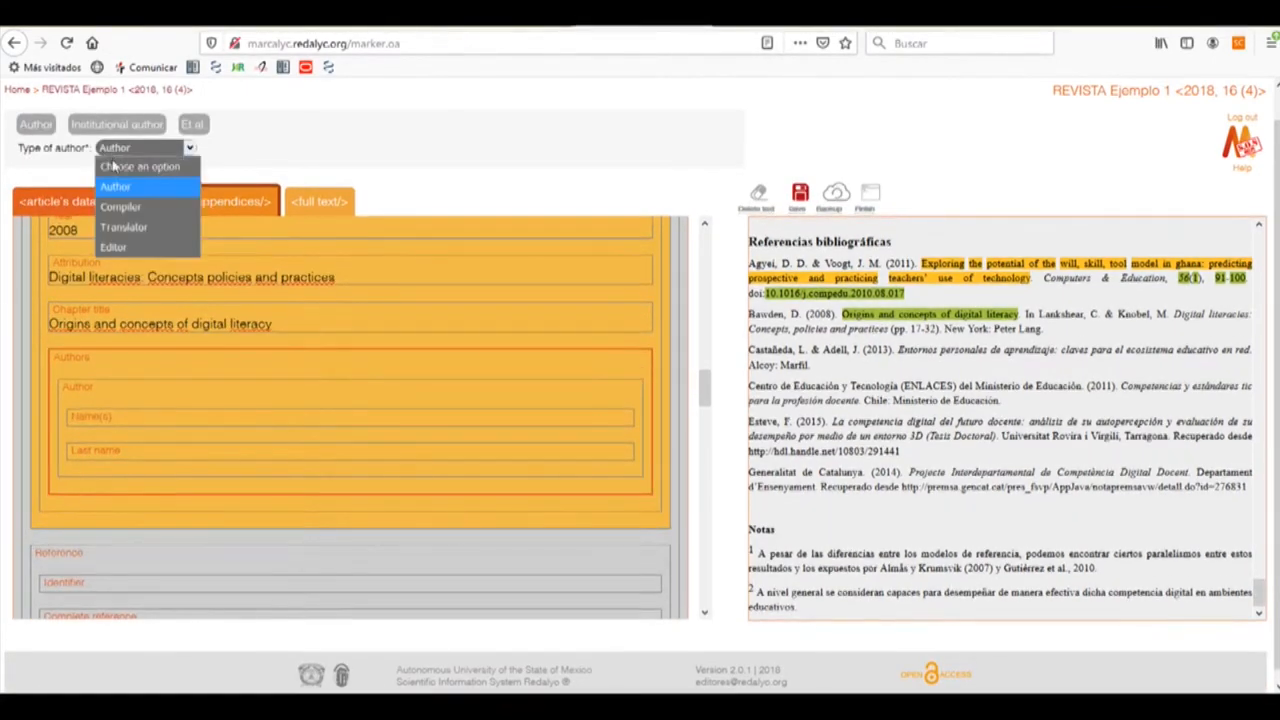
{"action": "left_click", "coordinate": [145, 250]}
{"action": "left_click", "coordinate": [166, 416]}
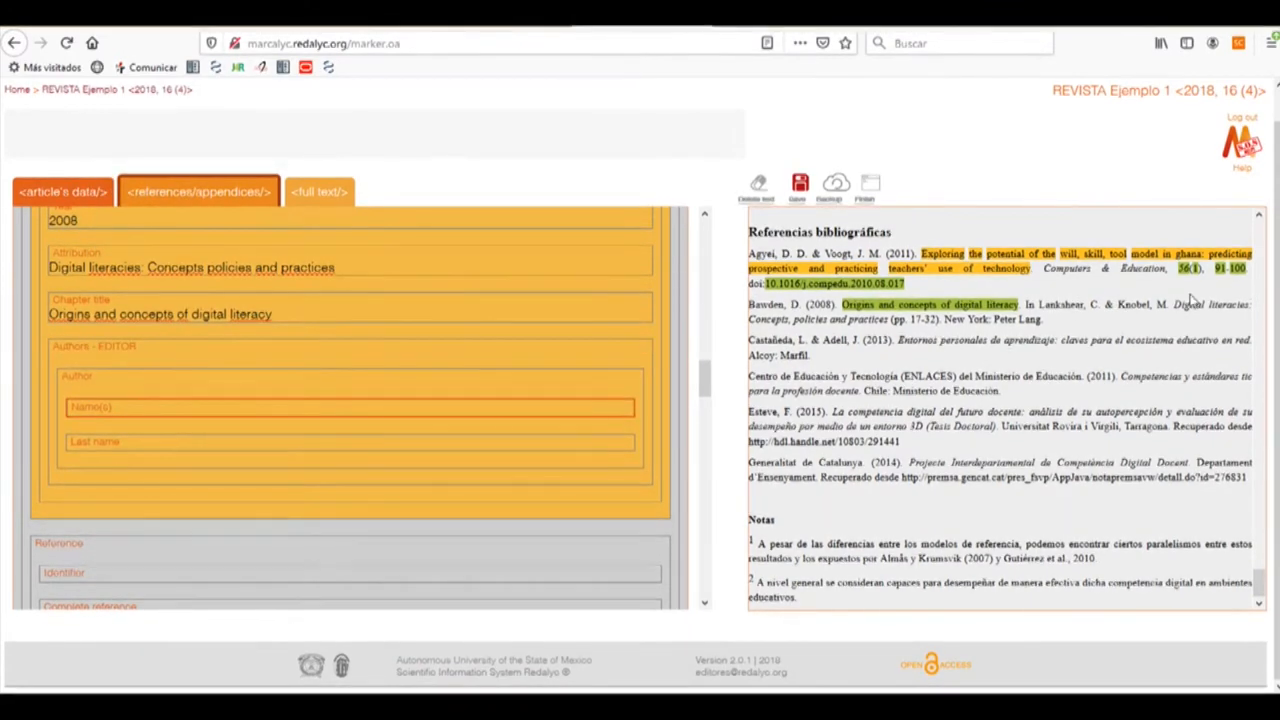
{"action": "left_click_drag", "start_coordinate": [1091, 305], "coordinate": [1101, 306]}
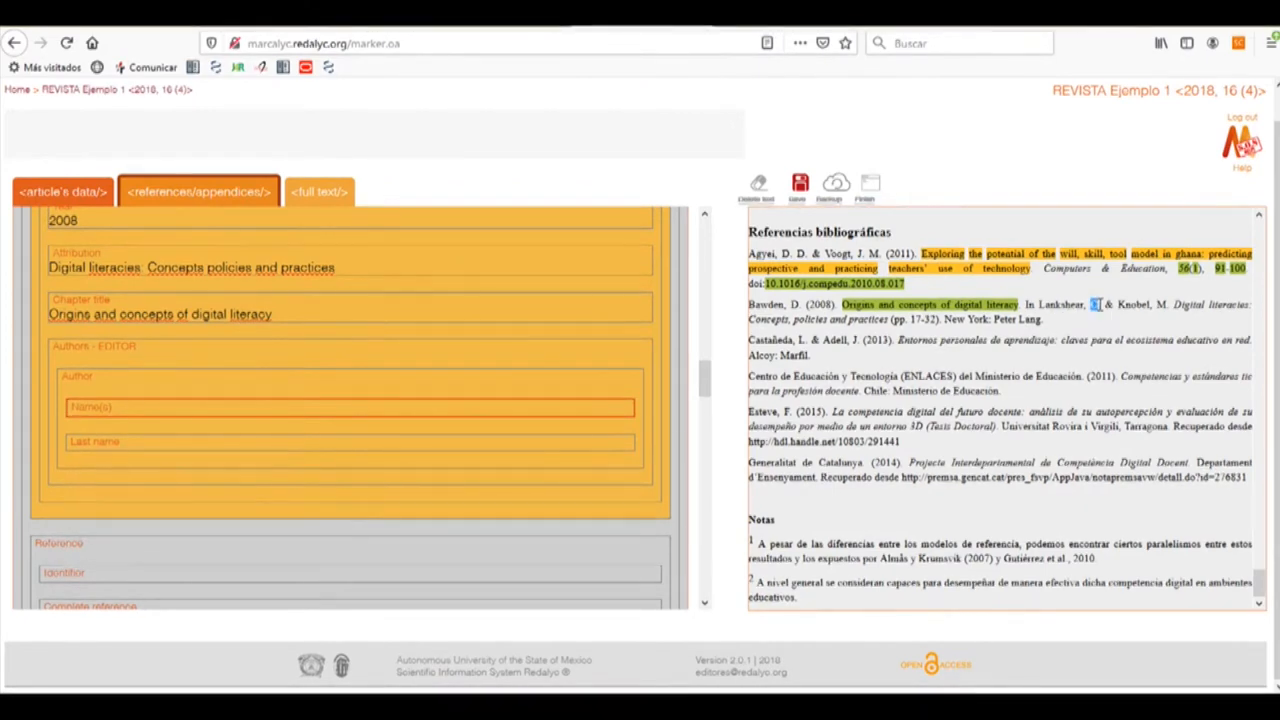
{"action": "left_click", "coordinate": [320, 456]}
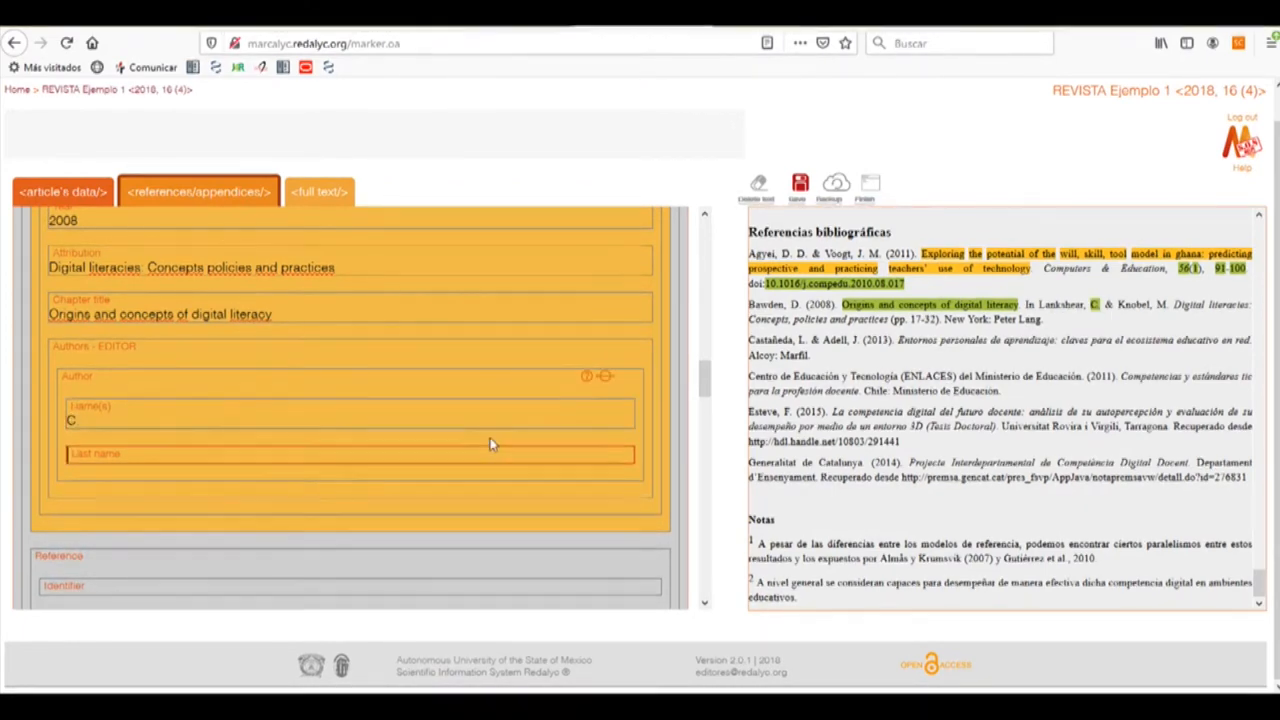
{"action": "left_click_drag", "start_coordinate": [1038, 304], "coordinate": [1086, 305]}
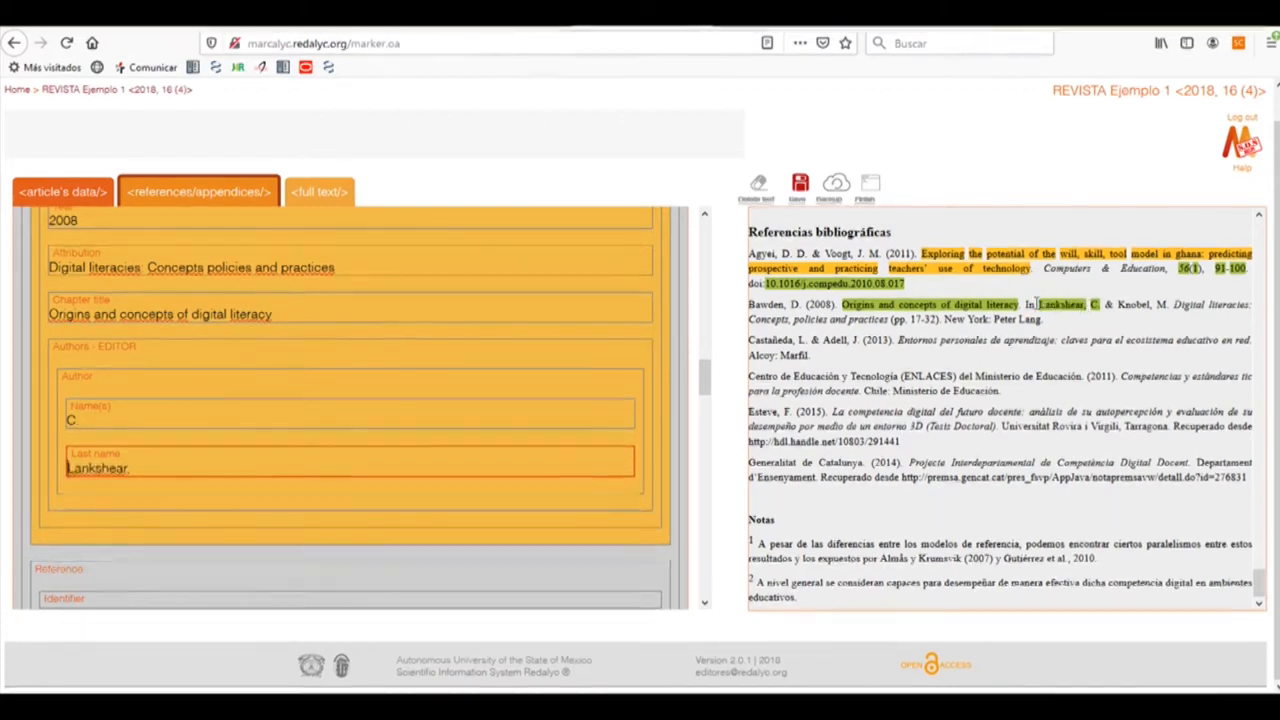
{"action": "left_click_drag", "start_coordinate": [1035, 305], "coordinate": [1083, 306]}
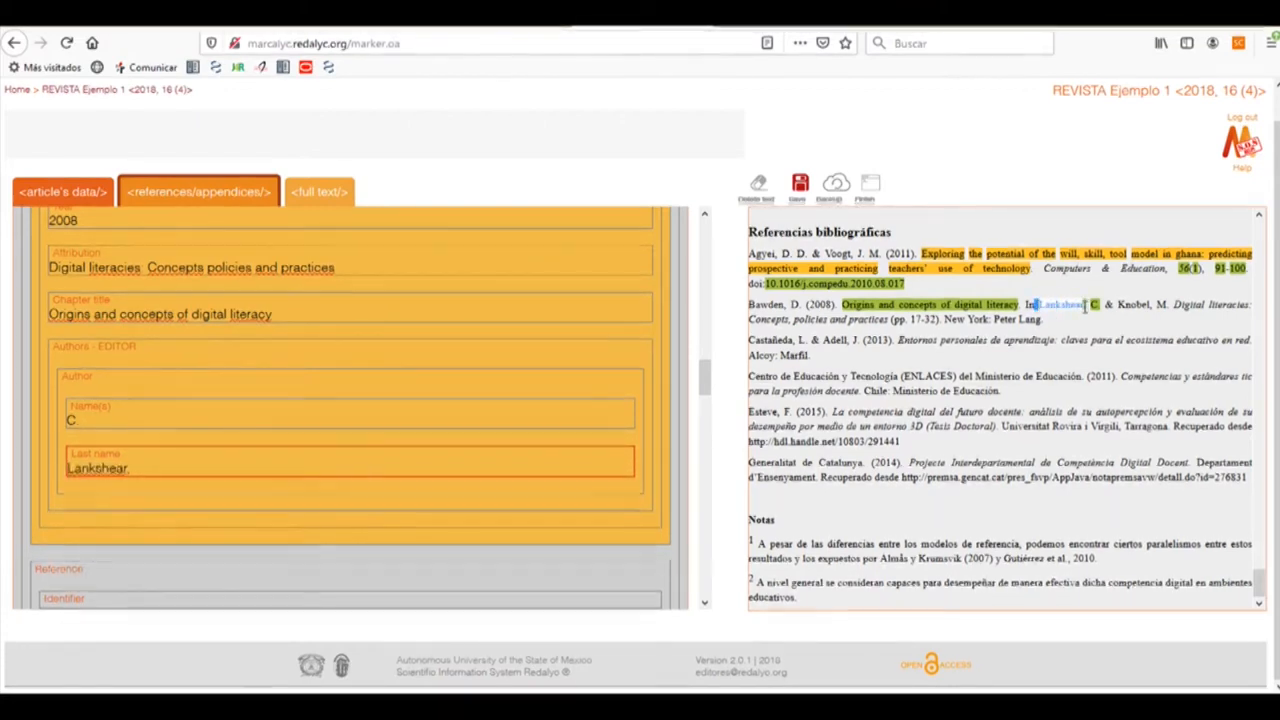
{"action": "left_click", "coordinate": [100, 349]}
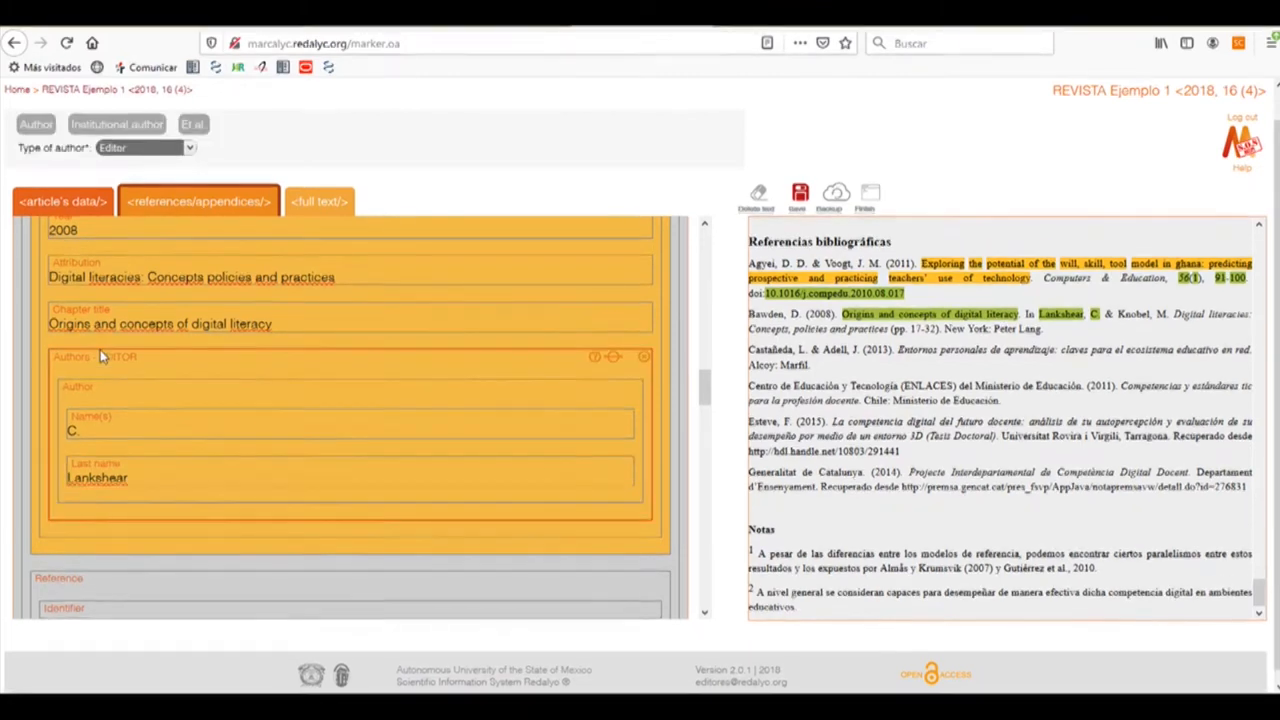
{"action": "left_click", "coordinate": [38, 126]}
{"action": "scroll", "coordinate": [182, 329], "scroll_direction": "down", "scroll_amount": 4}
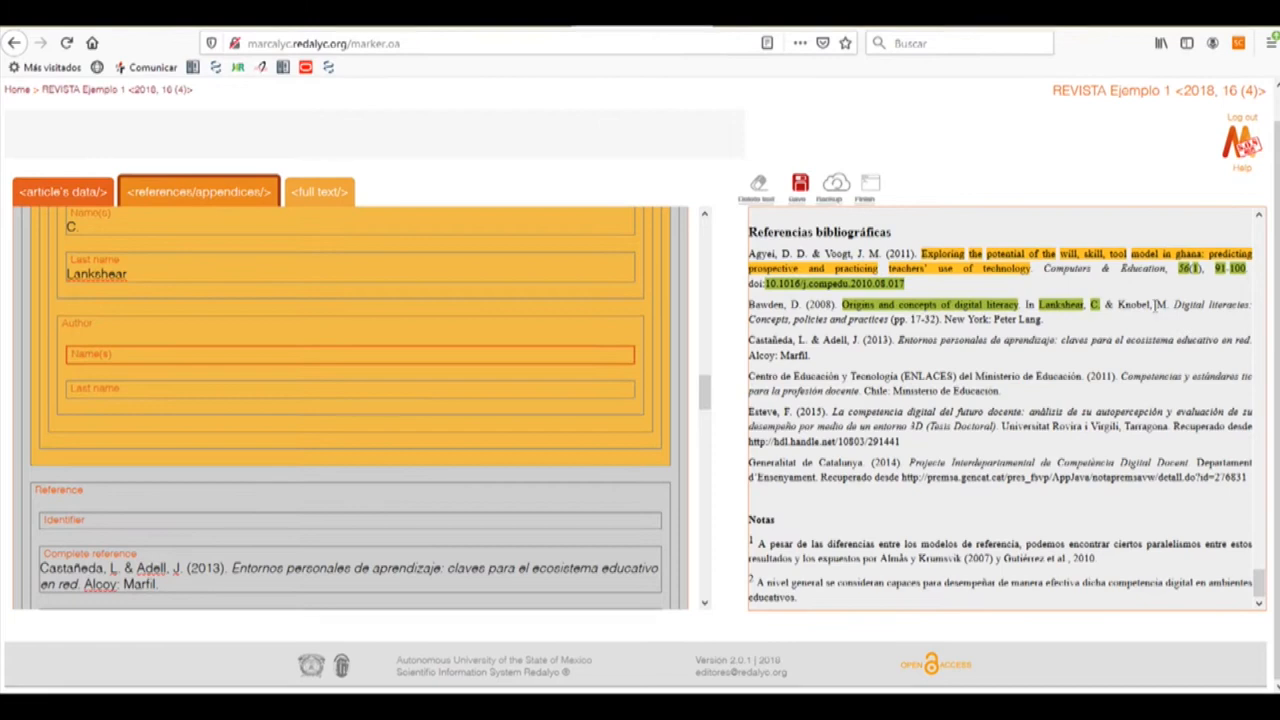
{"action": "left_click_drag", "start_coordinate": [1157, 305], "coordinate": [1170, 308]}
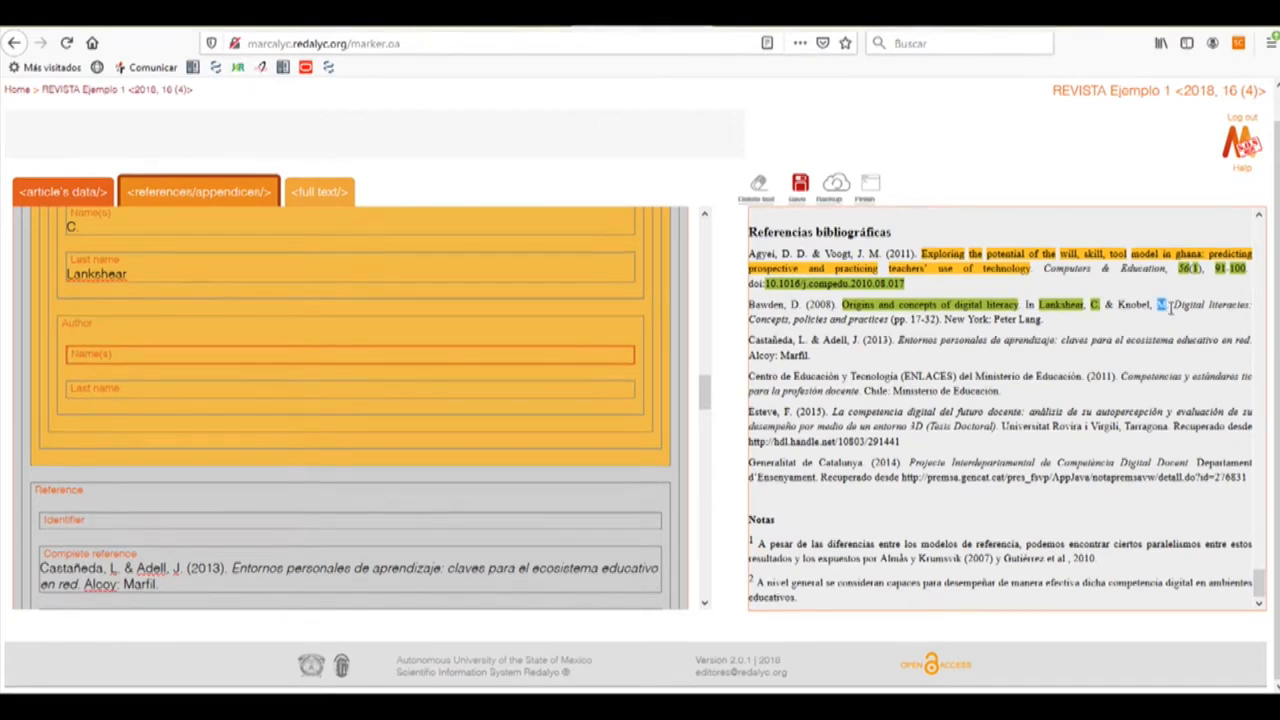
{"action": "left_click", "coordinate": [471, 404]}
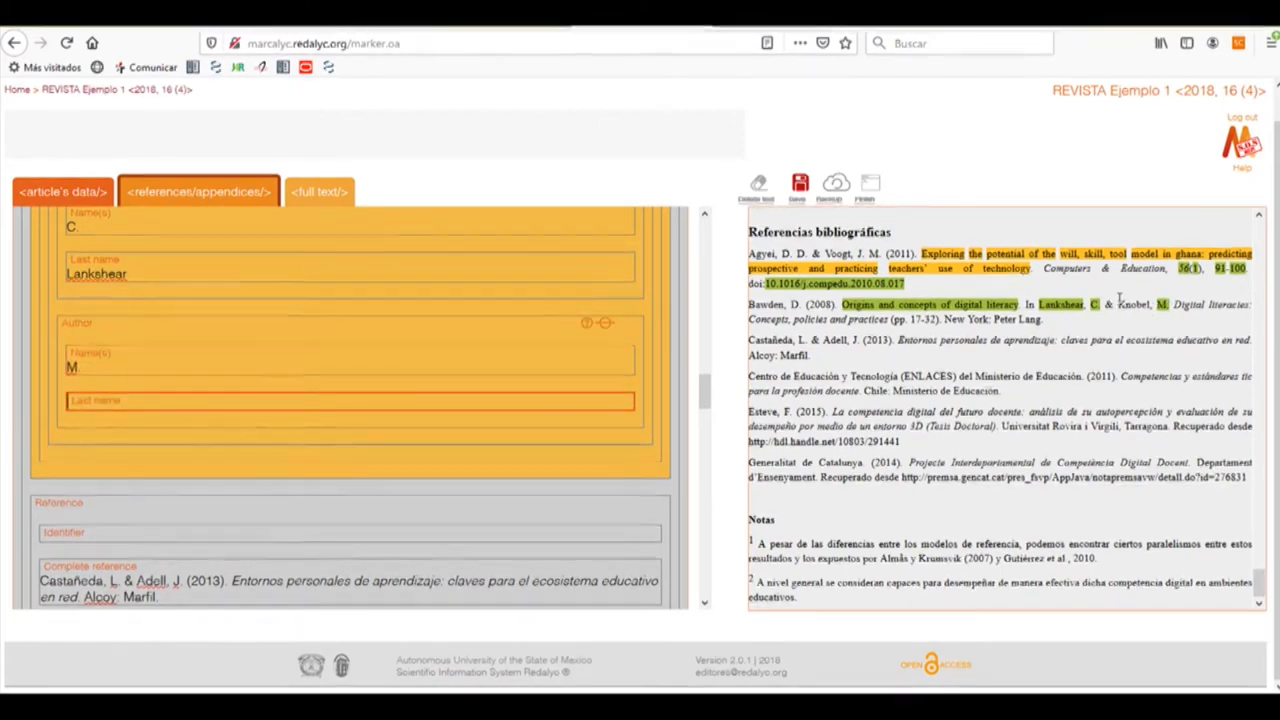
{"action": "left_click_drag", "start_coordinate": [1118, 305], "coordinate": [1152, 306]}
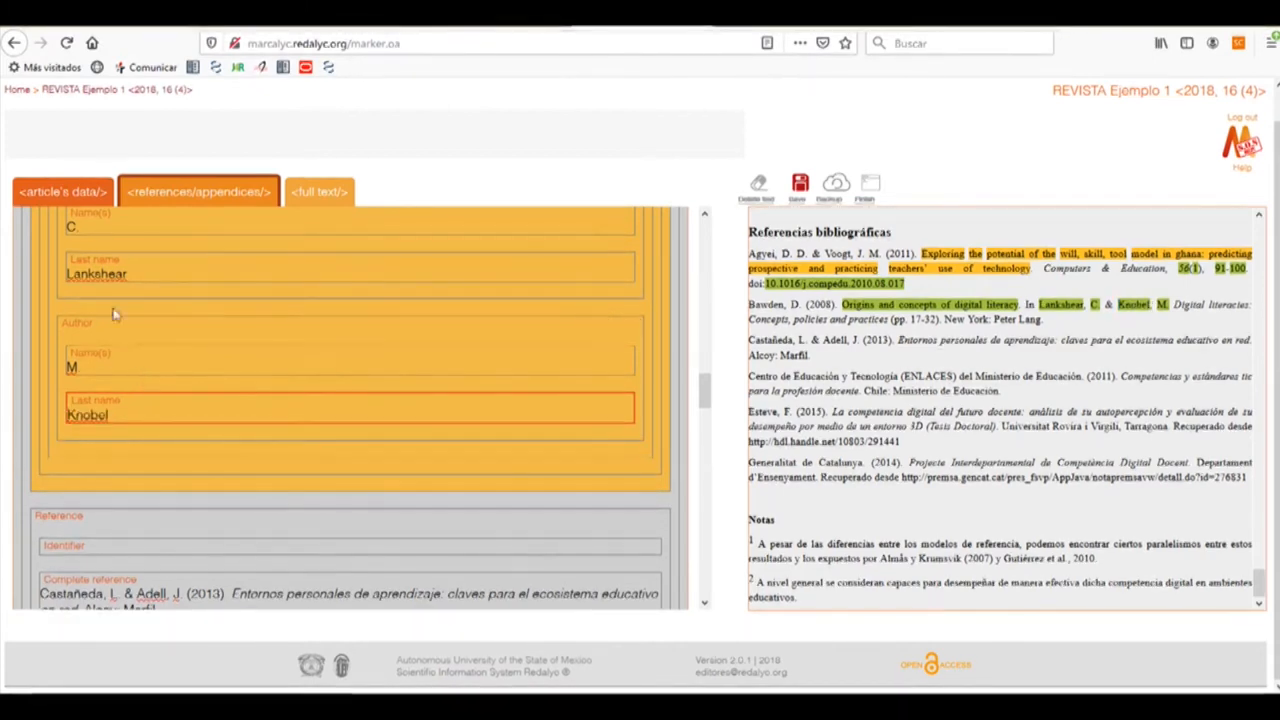
{"action": "scroll", "coordinate": [110, 338], "scroll_direction": "up", "scroll_amount": 2}
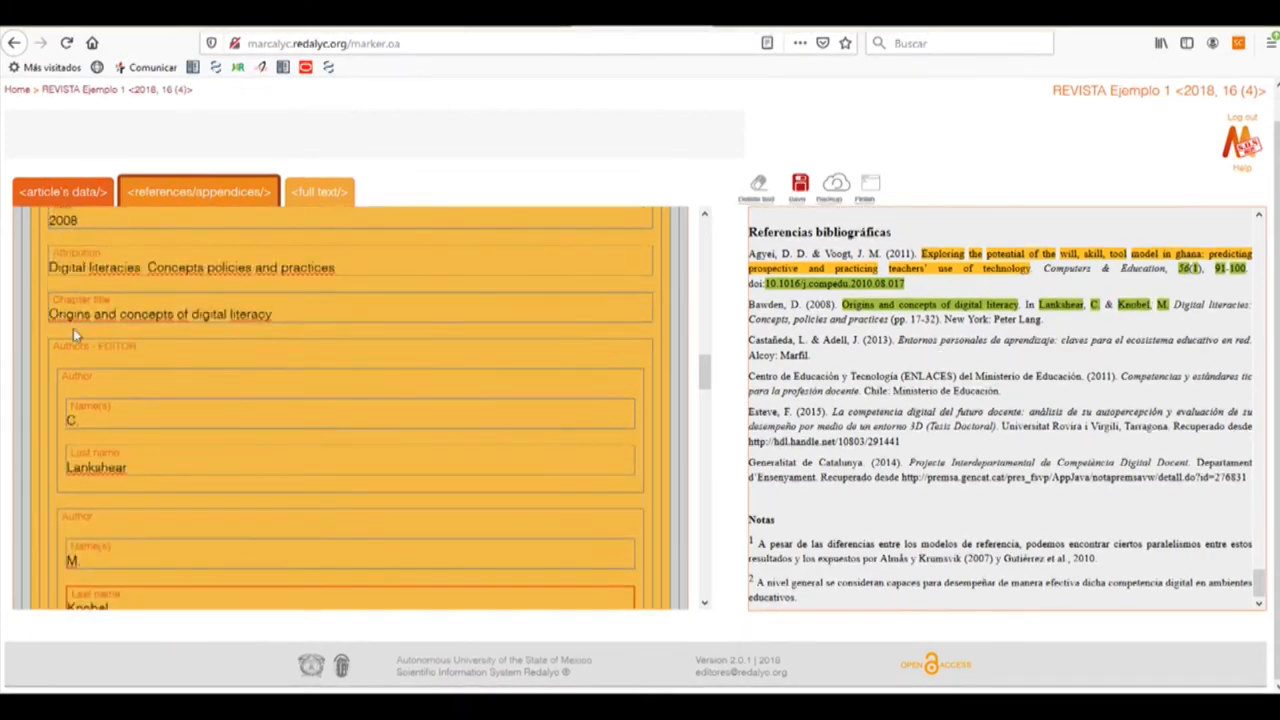
{"action": "left_click", "coordinate": [122, 331]}
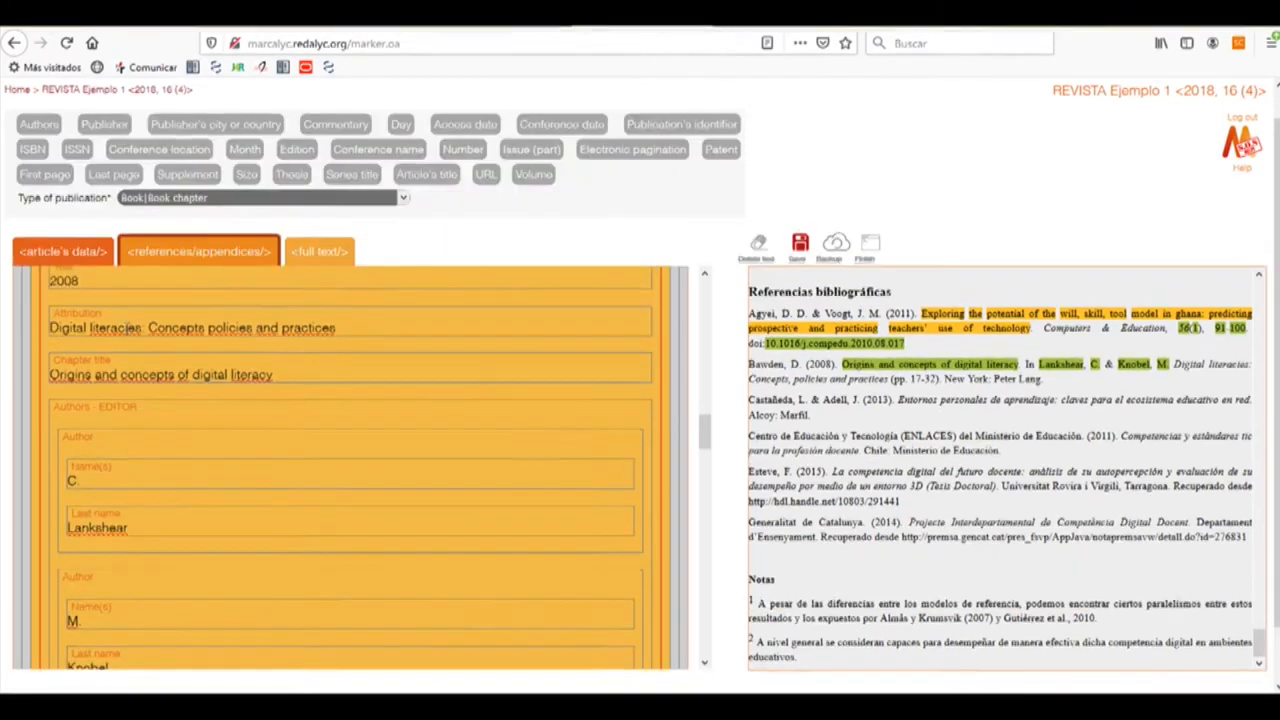
Tag New York as the publisher's city and Peter Lang as the publisher
{"action": "left_click", "coordinate": [184, 130]}
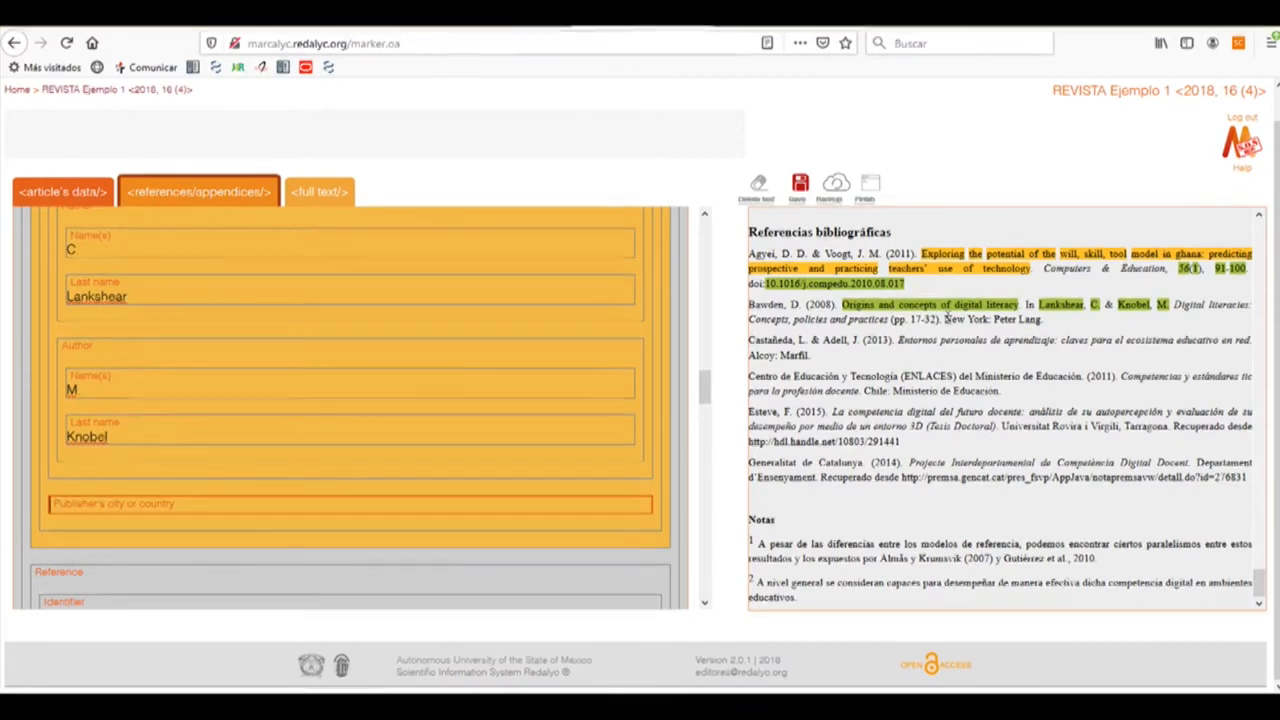
{"action": "left_click_drag", "start_coordinate": [944, 319], "coordinate": [990, 319]}
{"action": "left_click", "coordinate": [58, 502]}
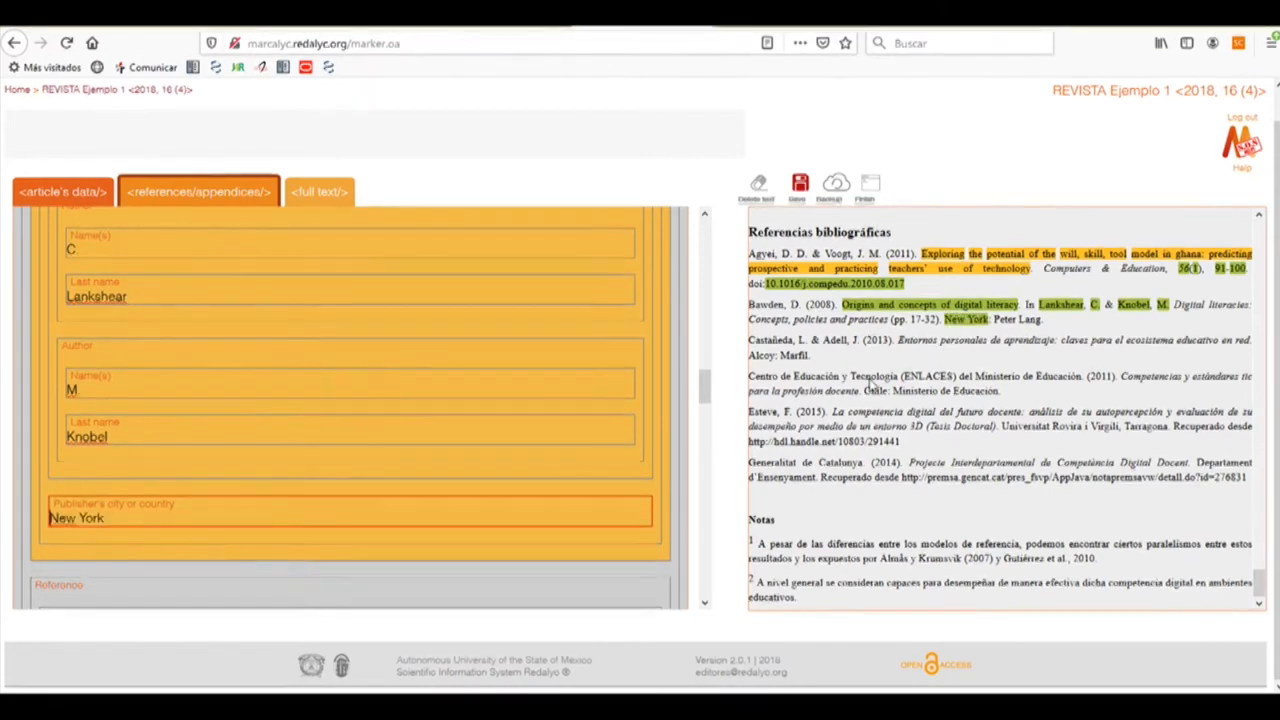
{"action": "left_click", "coordinate": [58, 487]}
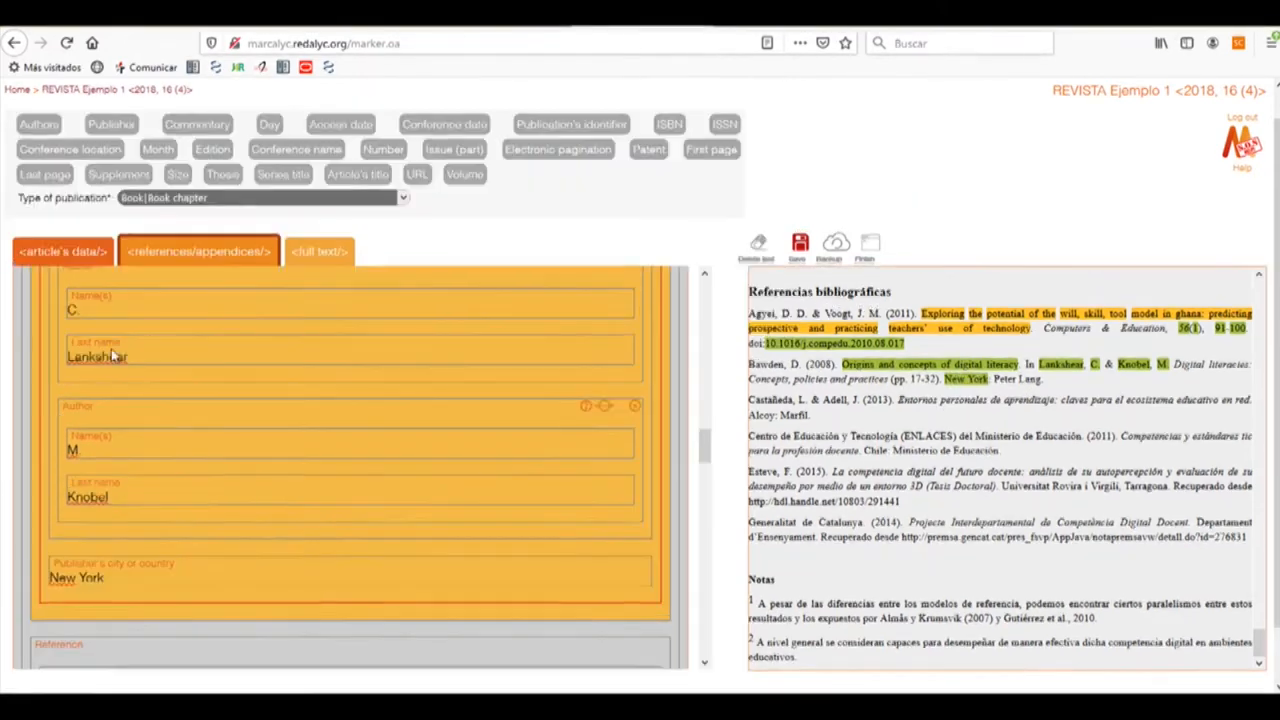
{"action": "left_click", "coordinate": [110, 126]}
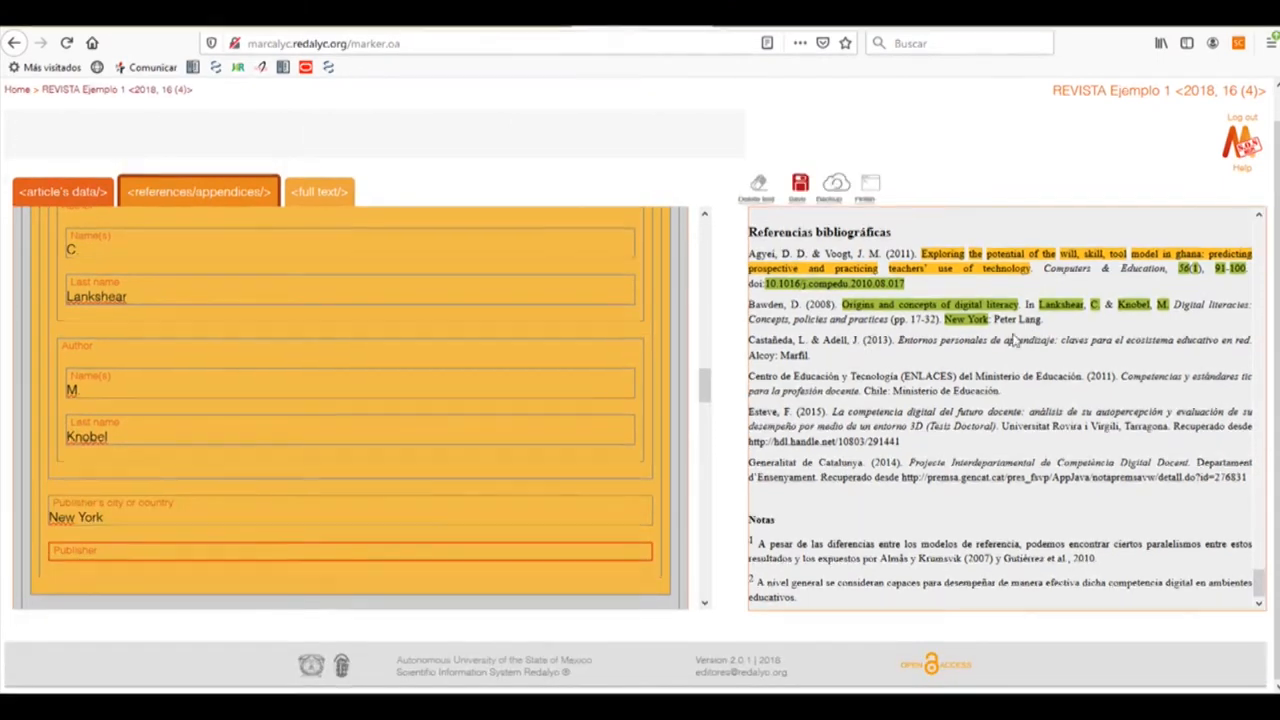
{"action": "left_click_drag", "start_coordinate": [1018, 319], "coordinate": [1041, 320]}
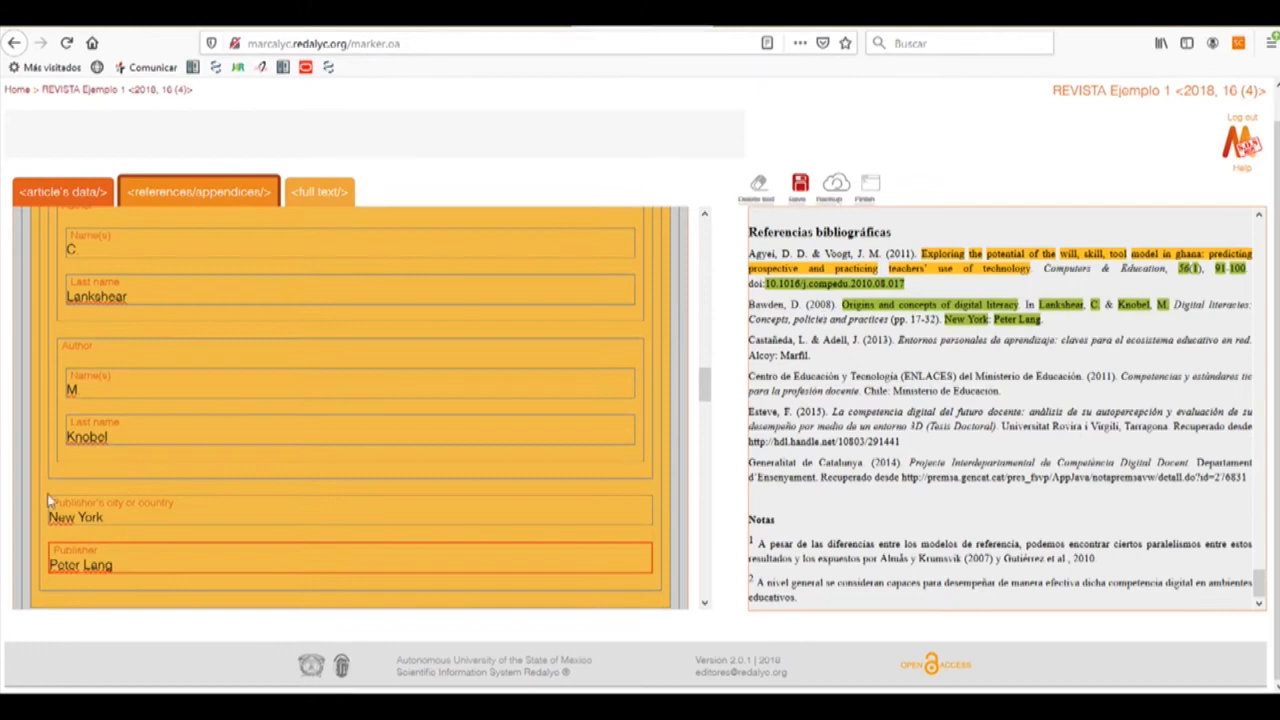
Tag 17 as the first page and 32 as the last page of the Bawden chapter
{"action": "left_click", "coordinate": [378, 240]}
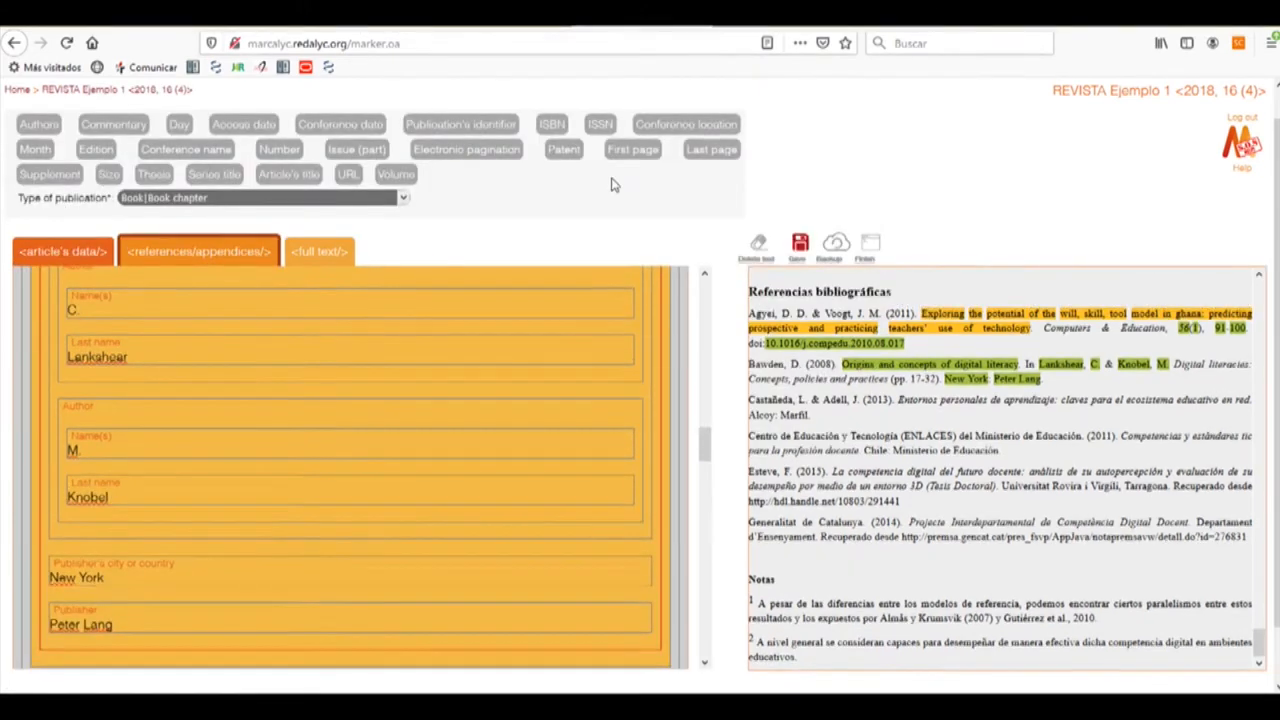
{"action": "left_click", "coordinate": [633, 150]}
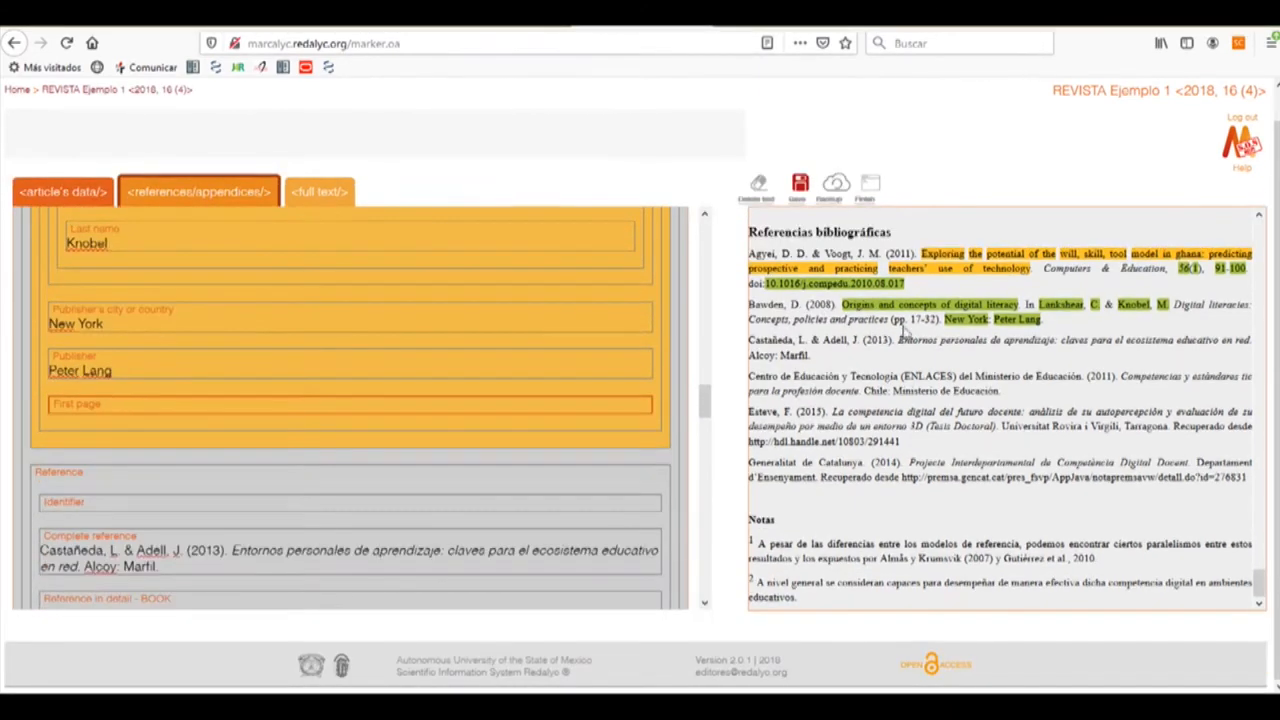
{"action": "left_click_drag", "start_coordinate": [911, 320], "coordinate": [922, 321]}
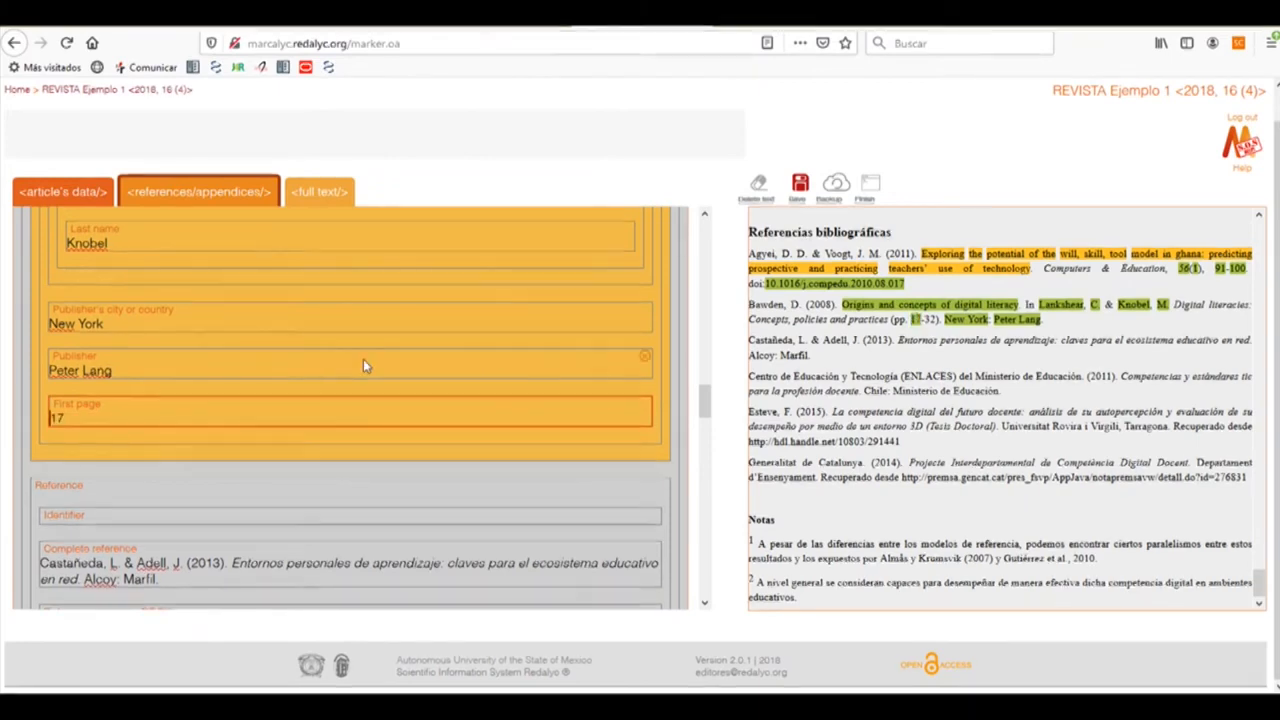
{"action": "left_click", "coordinate": [169, 341]}
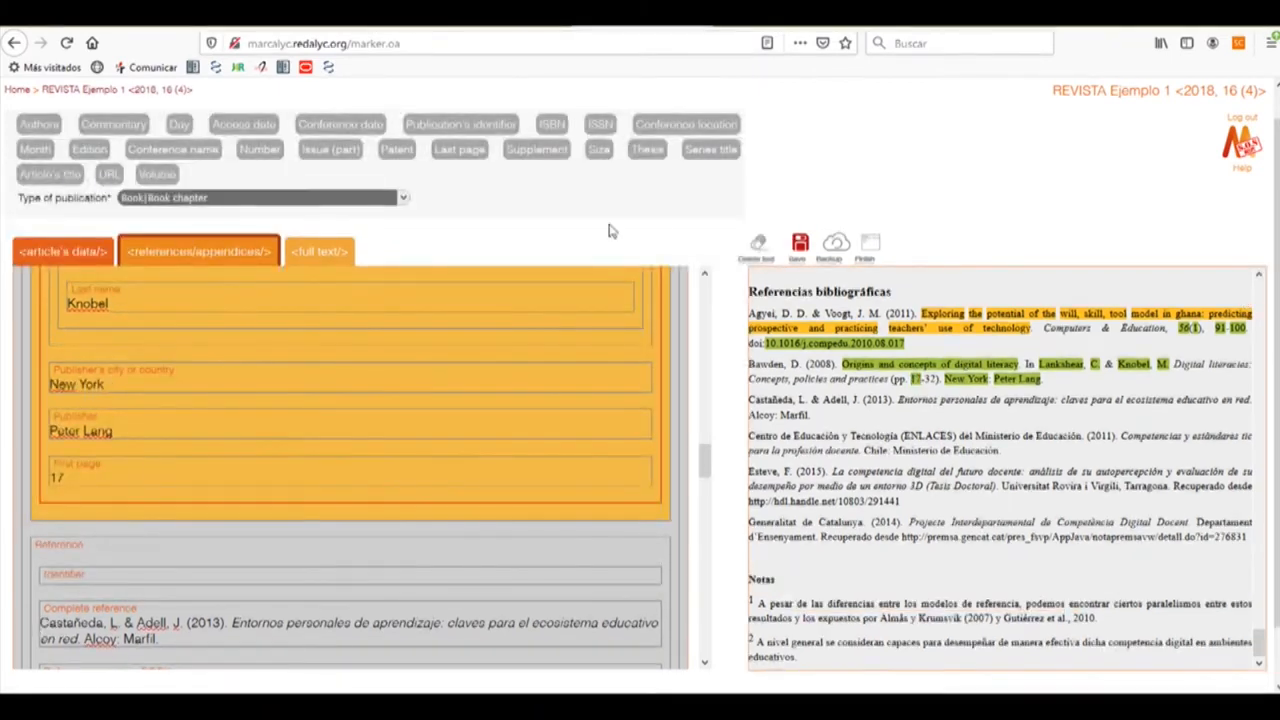
{"action": "left_click", "coordinate": [452, 152]}
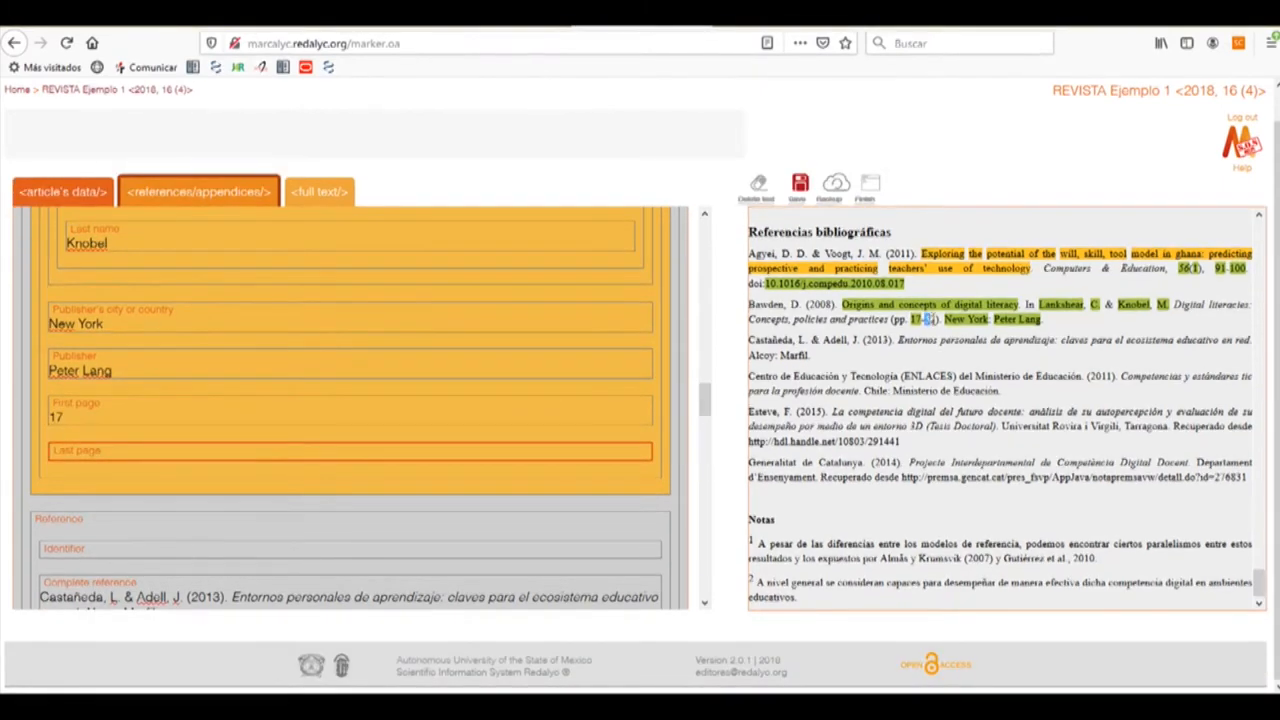
{"action": "left_click_drag", "start_coordinate": [924, 319], "coordinate": [937, 319]}
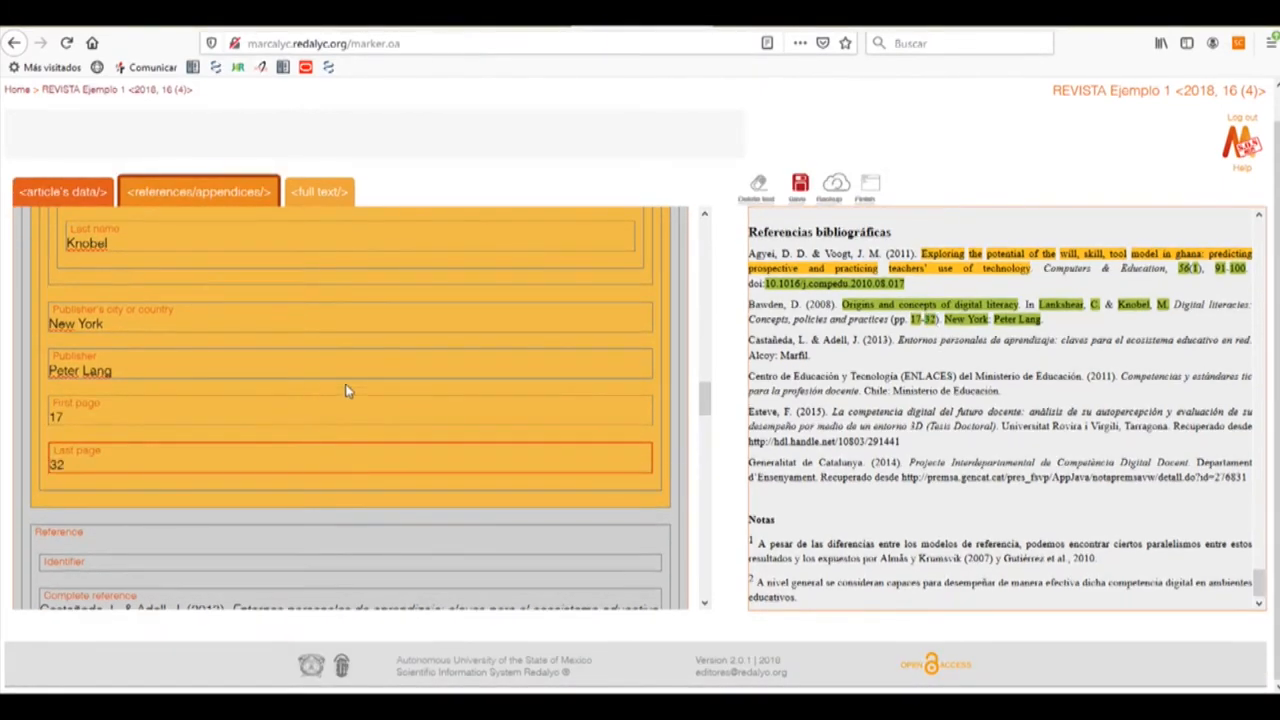
{"action": "scroll", "coordinate": [292, 378], "scroll_direction": "down", "scroll_amount": 3}
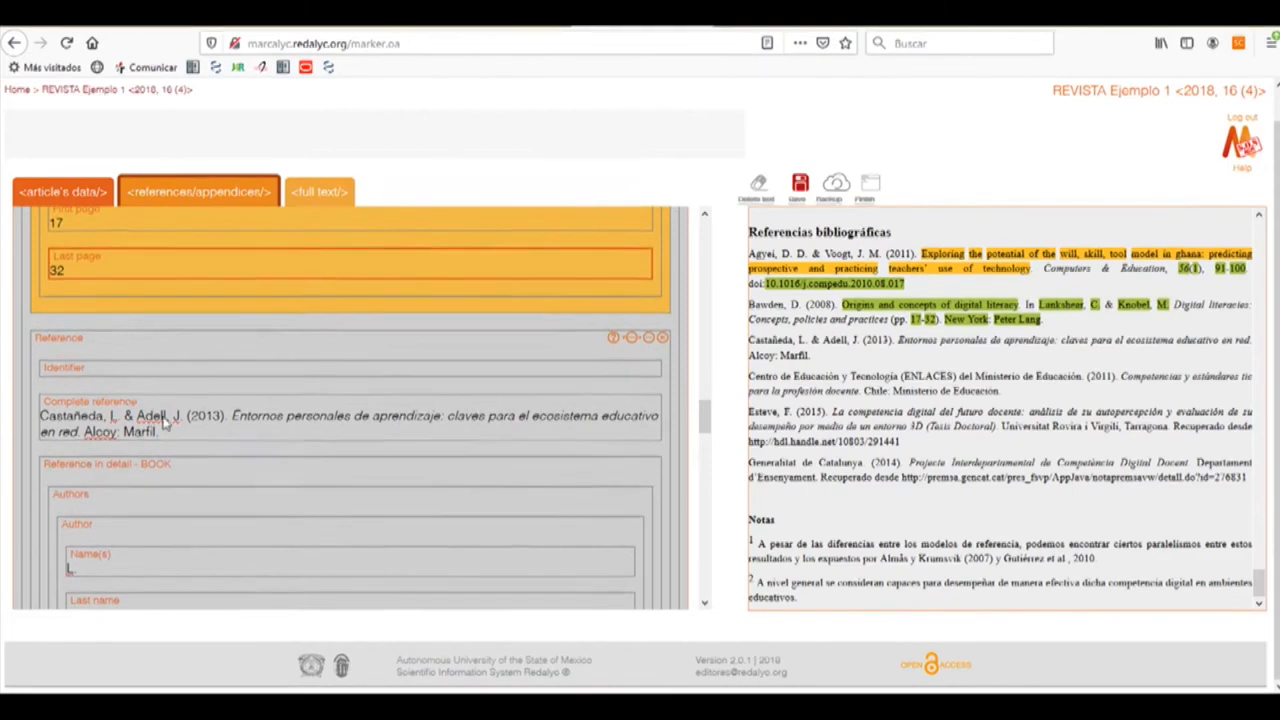
Check the New York and Peter Lang entries, then return to the references/appendices tags
{"action": "scroll", "coordinate": [190, 425], "scroll_direction": "down", "scroll_amount": 4}
{"action": "scroll", "coordinate": [237, 430], "scroll_direction": "down", "scroll_amount": 3}
{"action": "scroll", "coordinate": [265, 432], "scroll_direction": "up", "scroll_amount": 4}
{"action": "scroll", "coordinate": [272, 440], "scroll_direction": "up", "scroll_amount": 4}
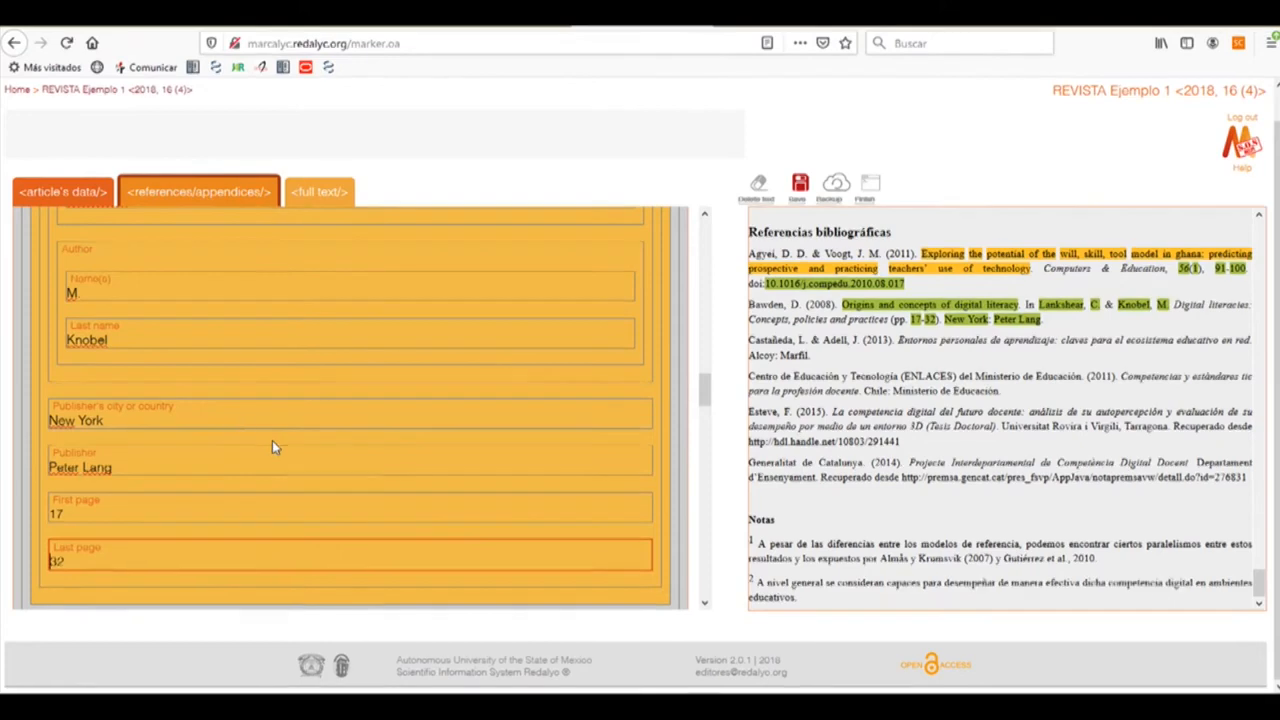
{"action": "left_click", "coordinate": [119, 416]}
{"action": "left_click", "coordinate": [143, 468]}
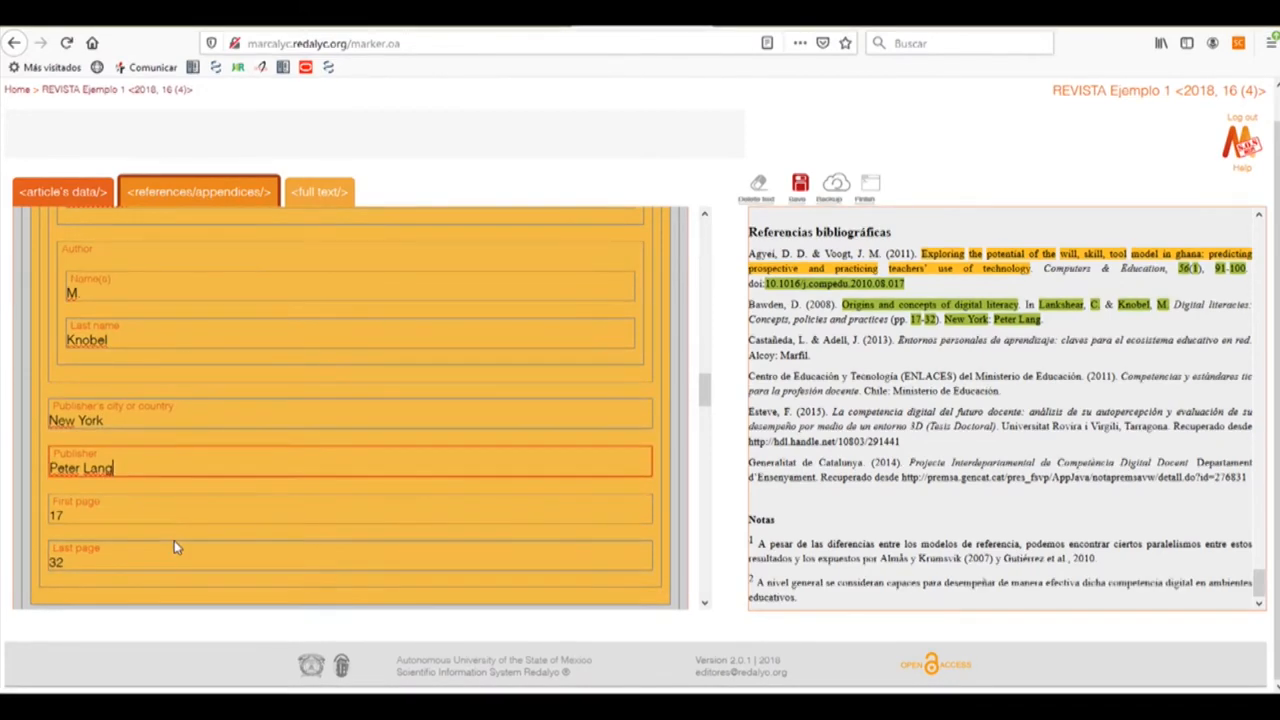
{"action": "scroll", "coordinate": [266, 496], "scroll_direction": "down", "scroll_amount": 10}
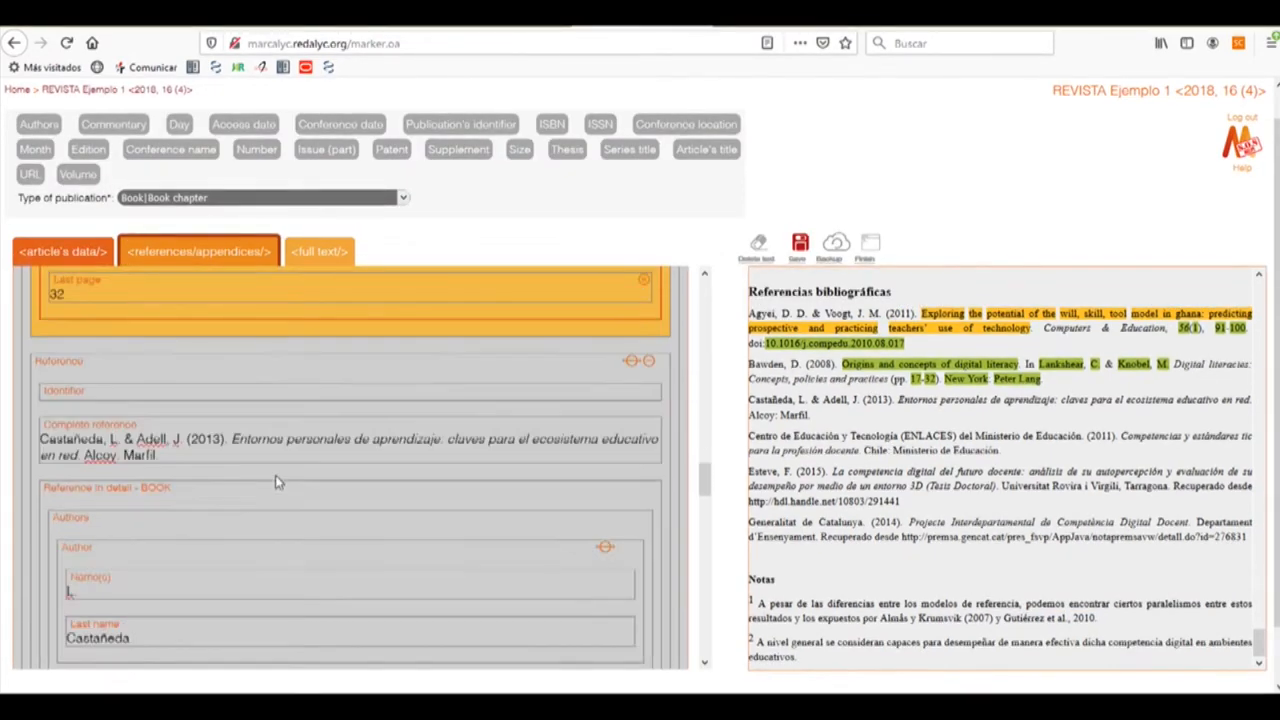
{"action": "scroll", "coordinate": [280, 470], "scroll_direction": "down", "scroll_amount": 4}
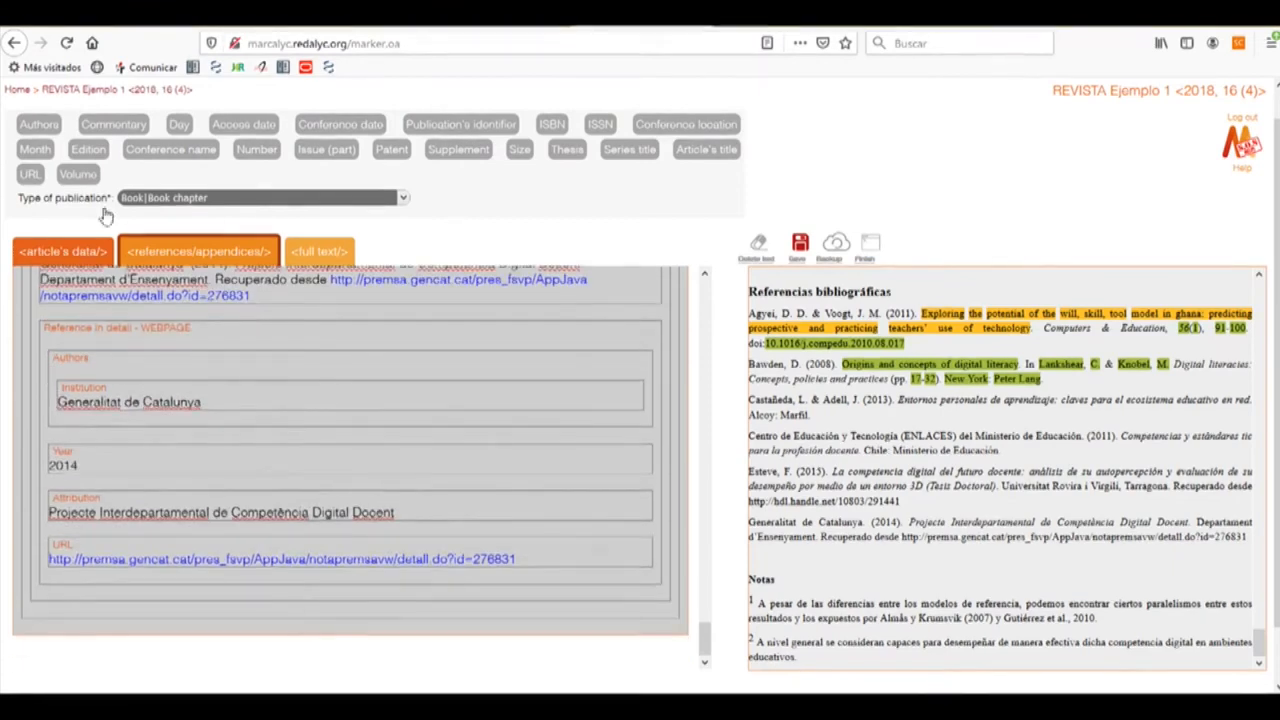
{"action": "left_click", "coordinate": [161, 252]}
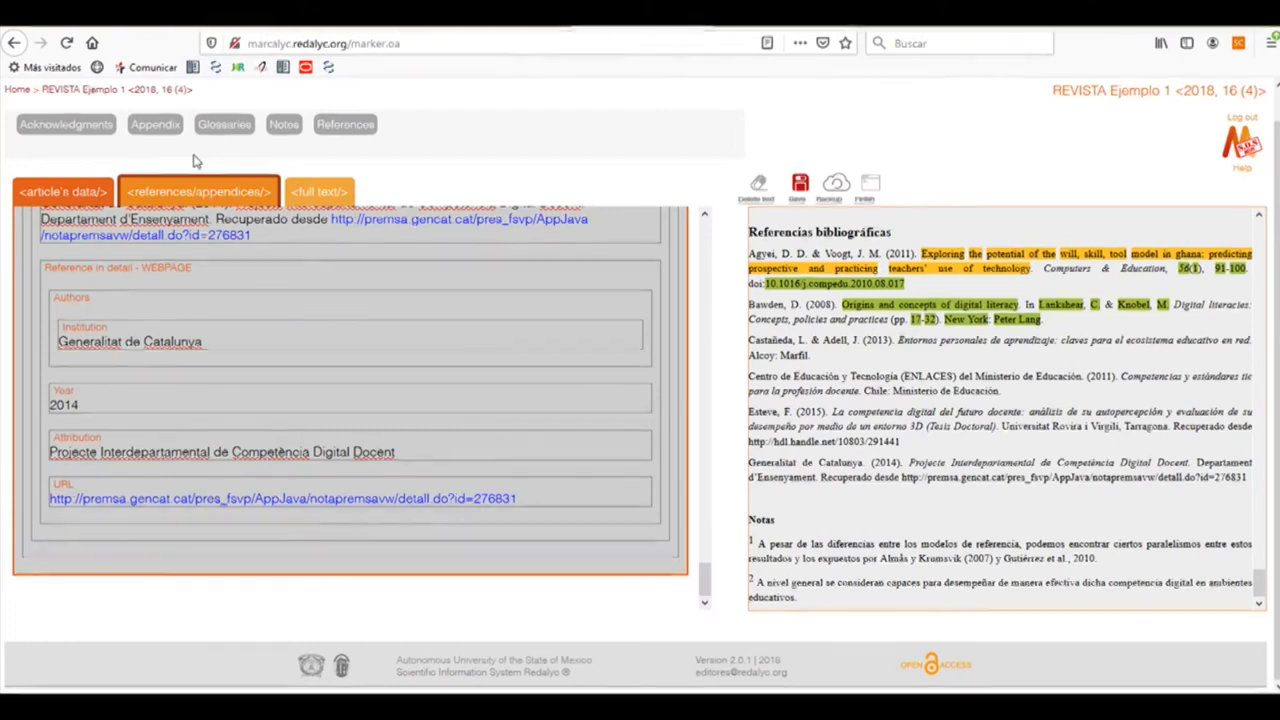
Add a Notes group with note 1, its paragraph taken from the article's first note
{"action": "left_click", "coordinate": [284, 126]}
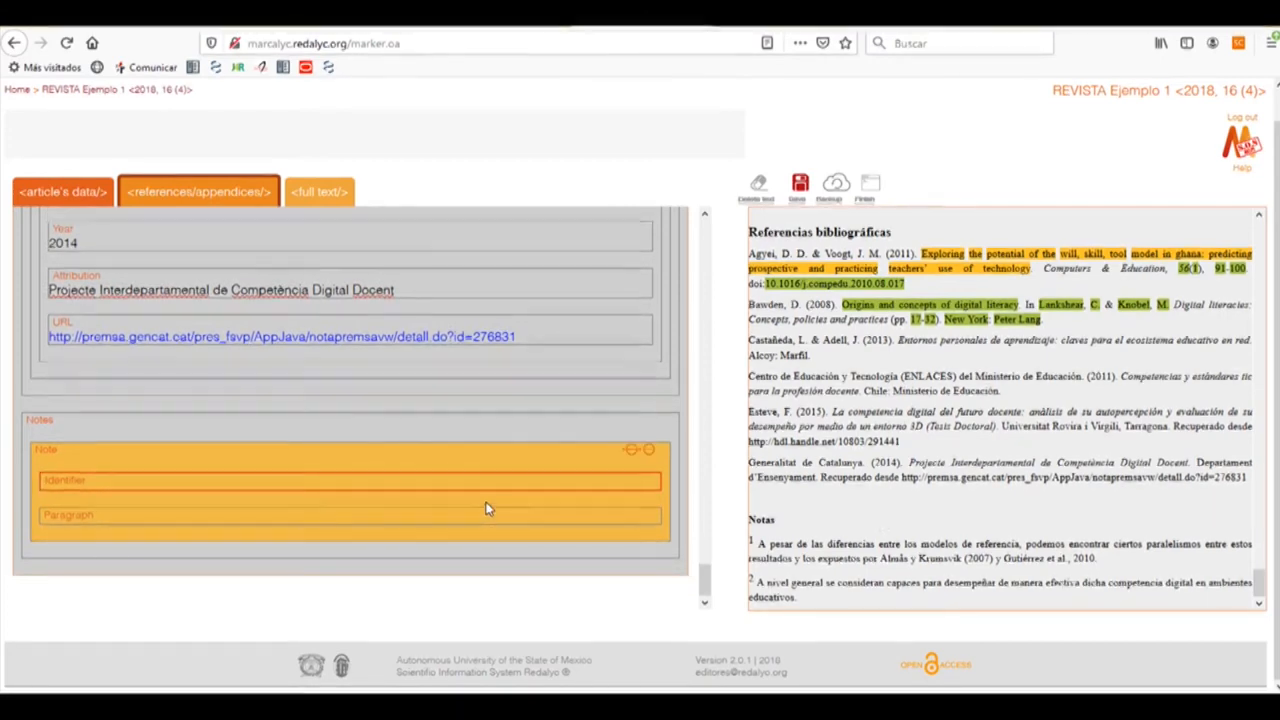
{"action": "left_click", "coordinate": [108, 486]}
{"action": "type", "text": "1"}
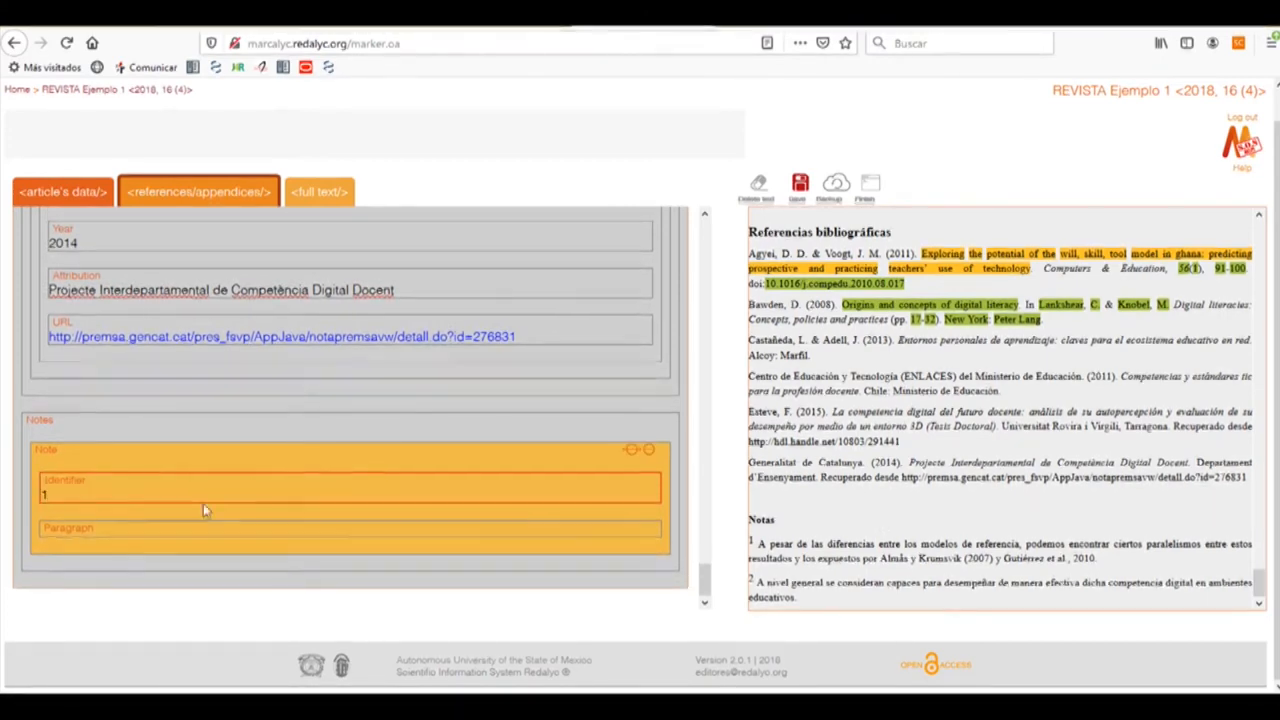
{"action": "left_click", "coordinate": [122, 532]}
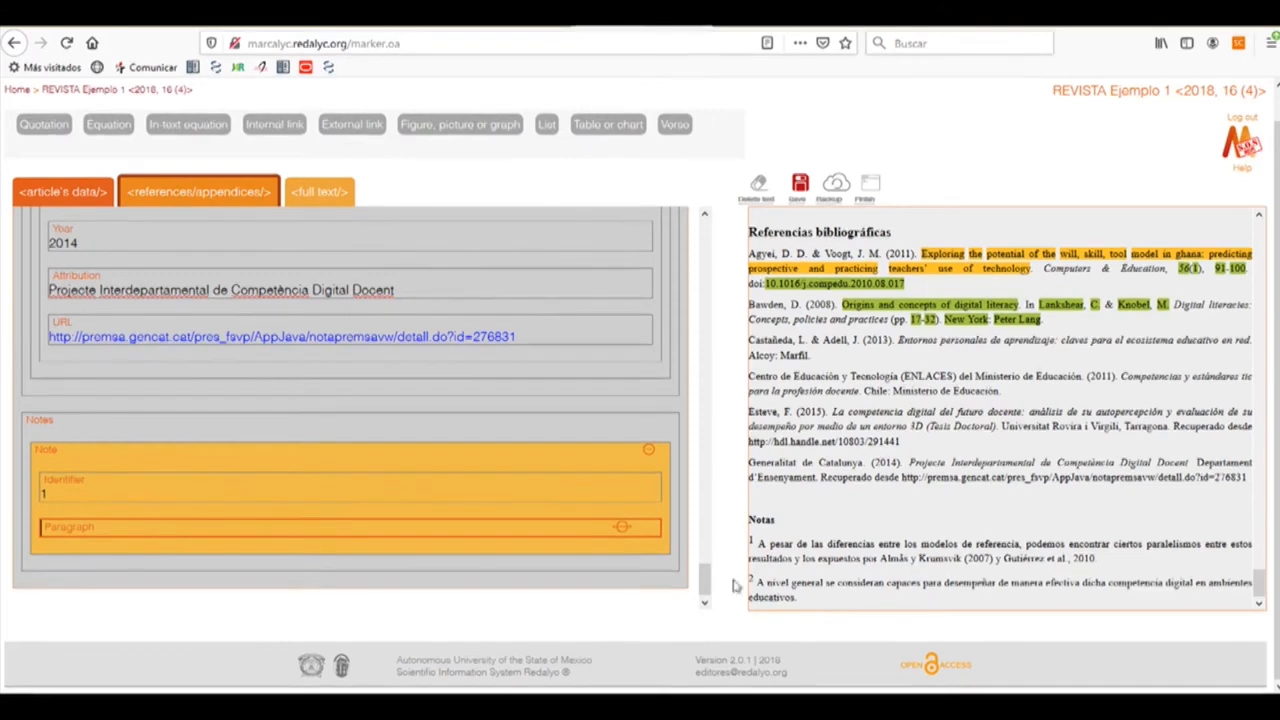
{"action": "left_click_drag", "start_coordinate": [905, 561], "coordinate": [1107, 567]}
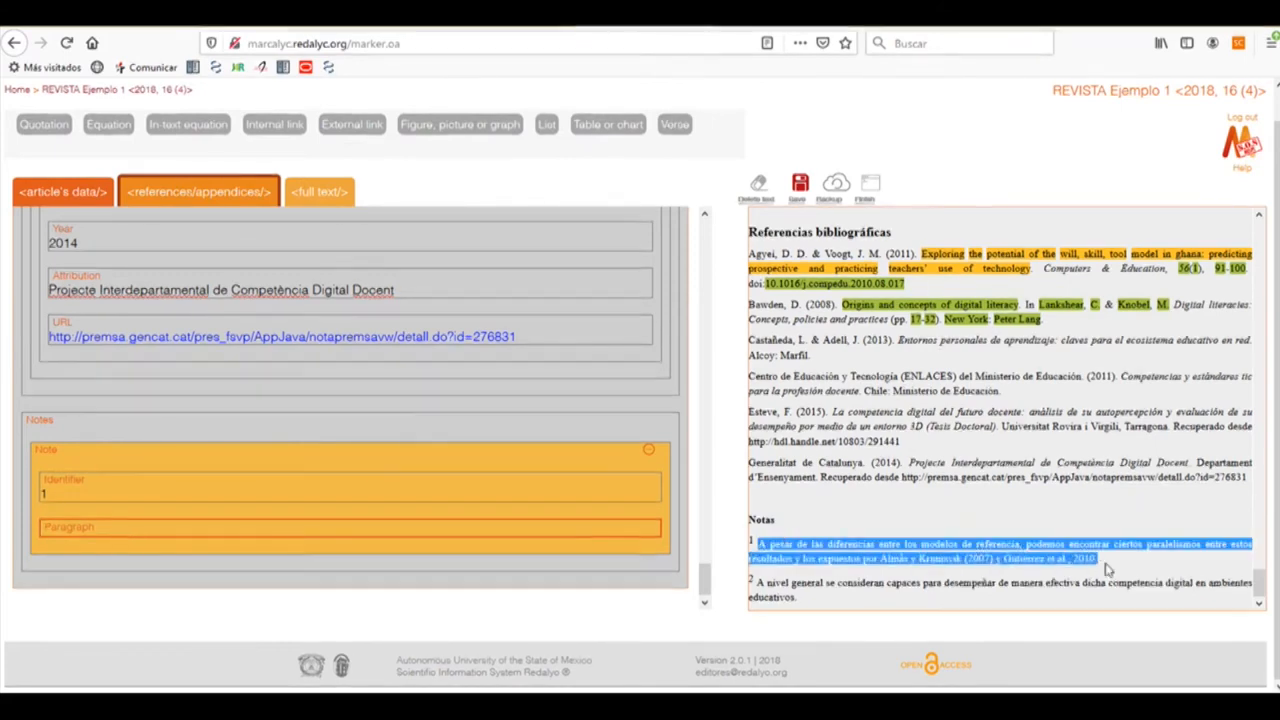
Add note 2 with its paragraph taken from the article's second note
{"action": "left_click", "coordinate": [41, 444]}
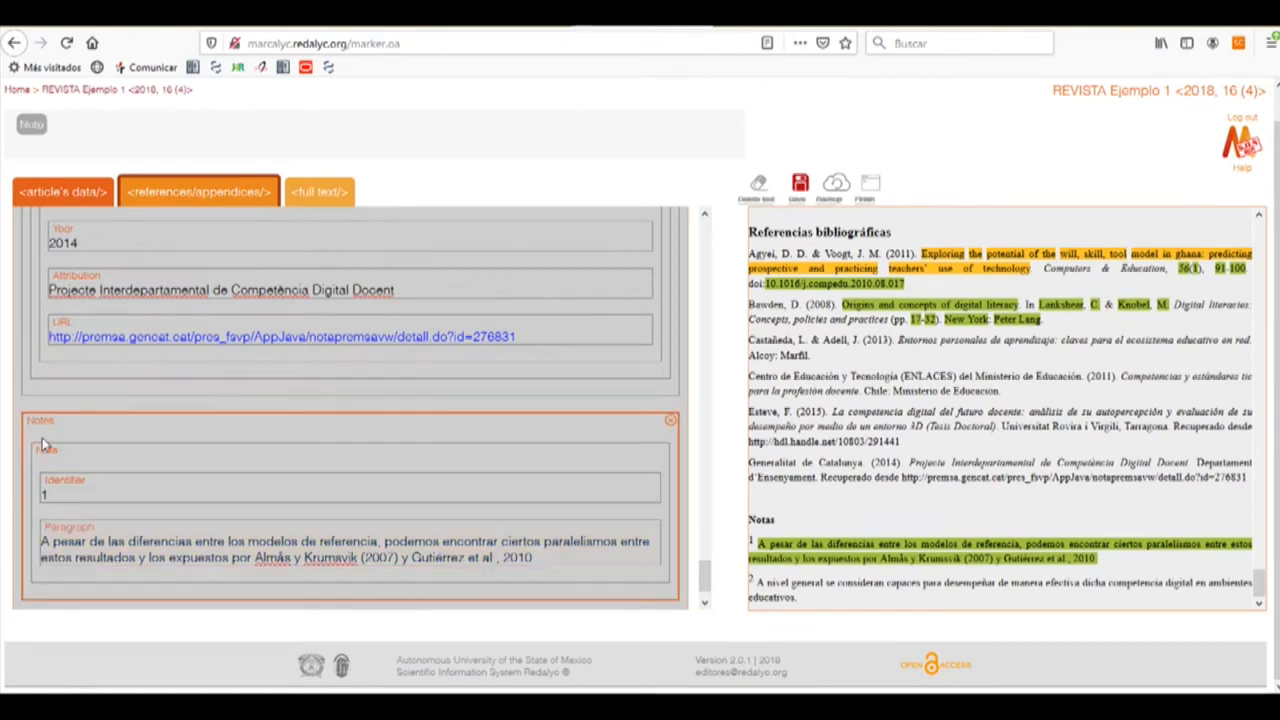
{"action": "left_click", "coordinate": [31, 133]}
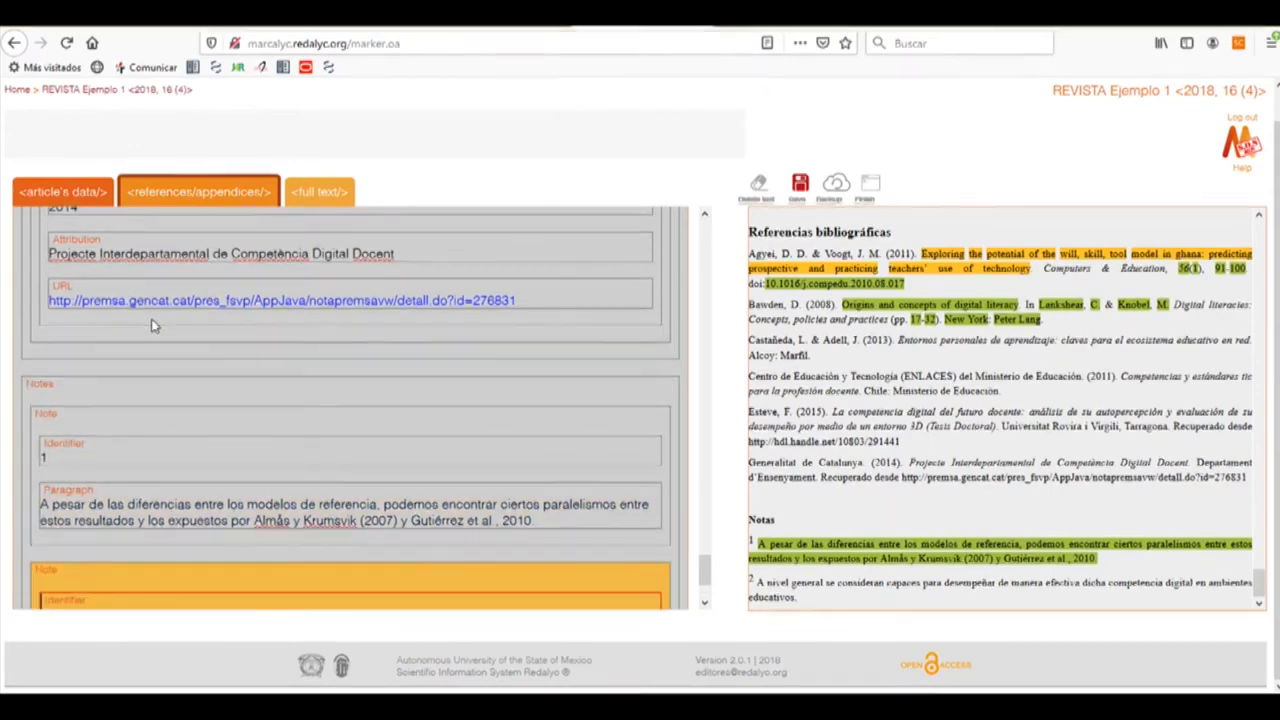
{"action": "type", "text": "2"}
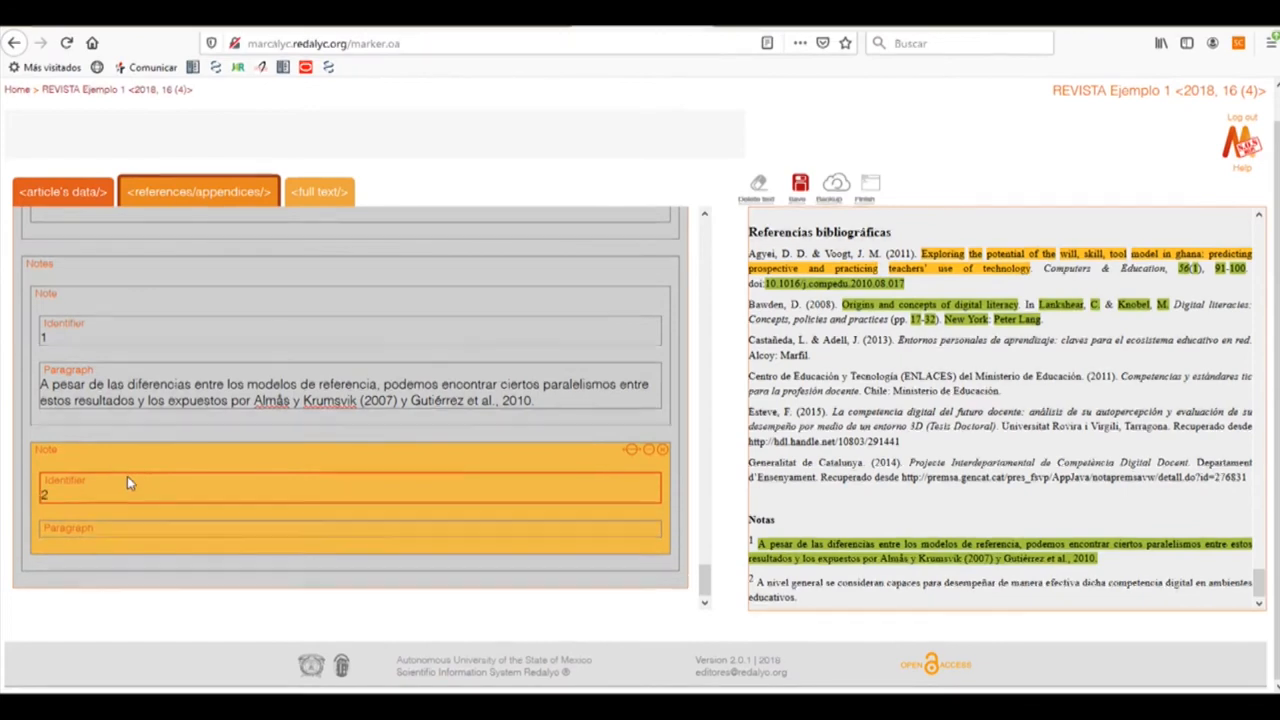
{"action": "left_click", "coordinate": [79, 528]}
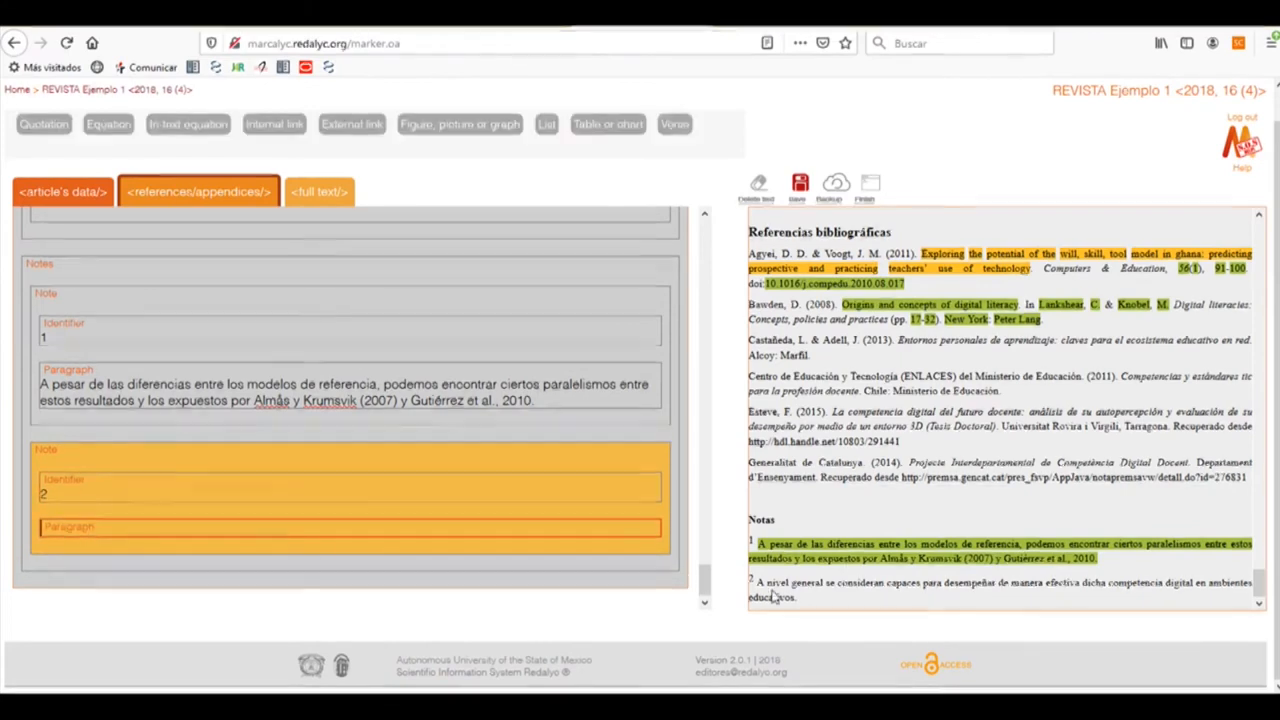
{"action": "left_click_drag", "start_coordinate": [757, 582], "coordinate": [800, 603]}
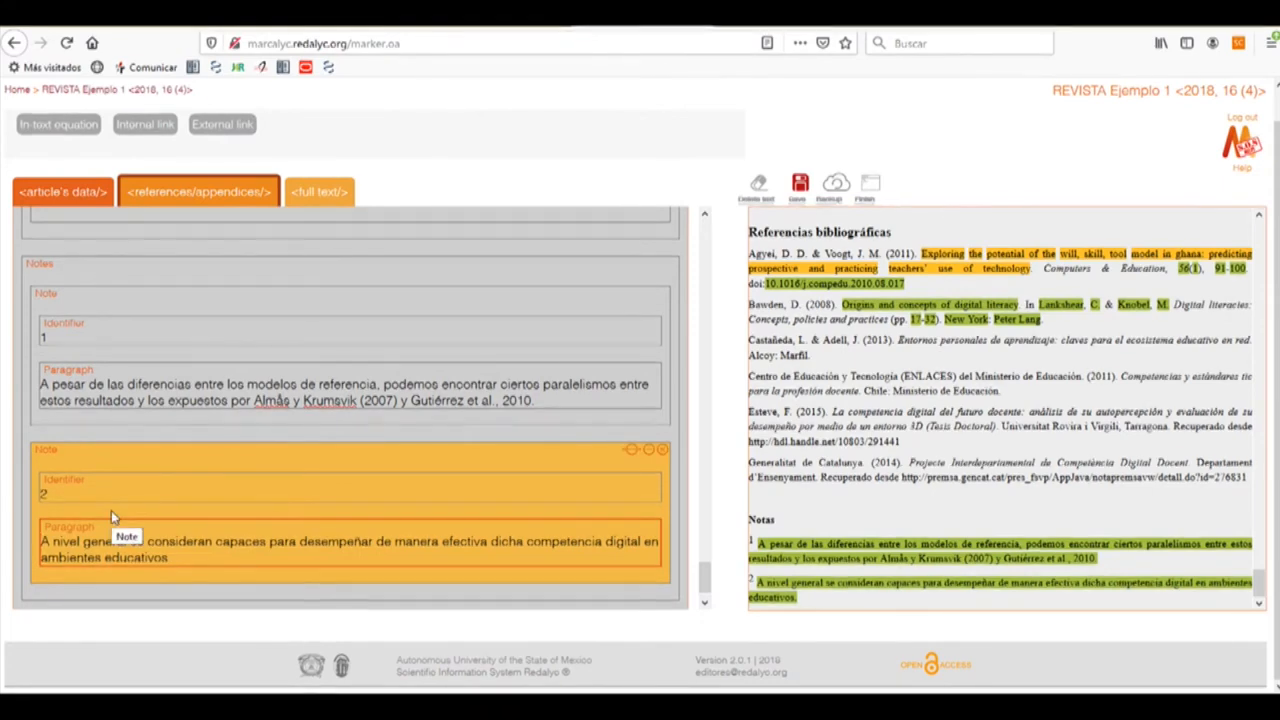
{"action": "left_click", "coordinate": [193, 201]}
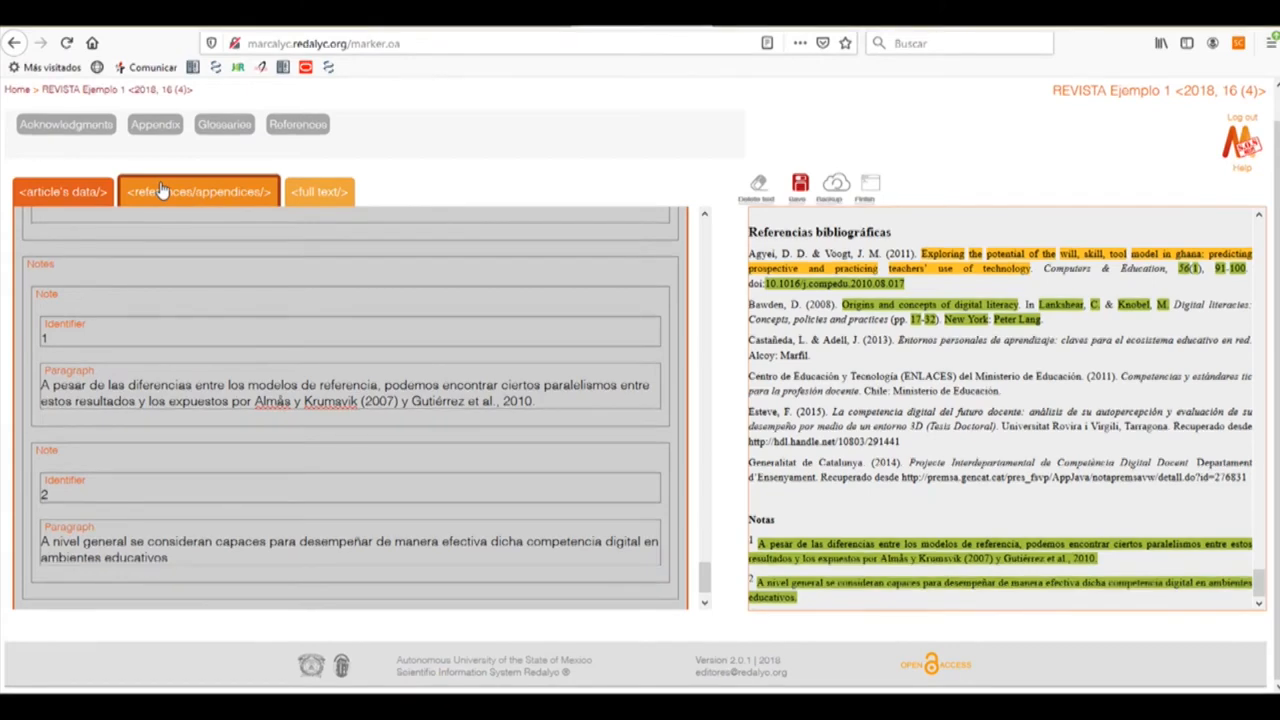
Tag the Agradecimientos paragraph crediting grant EDU2013-42223-P as Acknowledgements, then save
{"action": "left_click", "coordinate": [70, 126]}
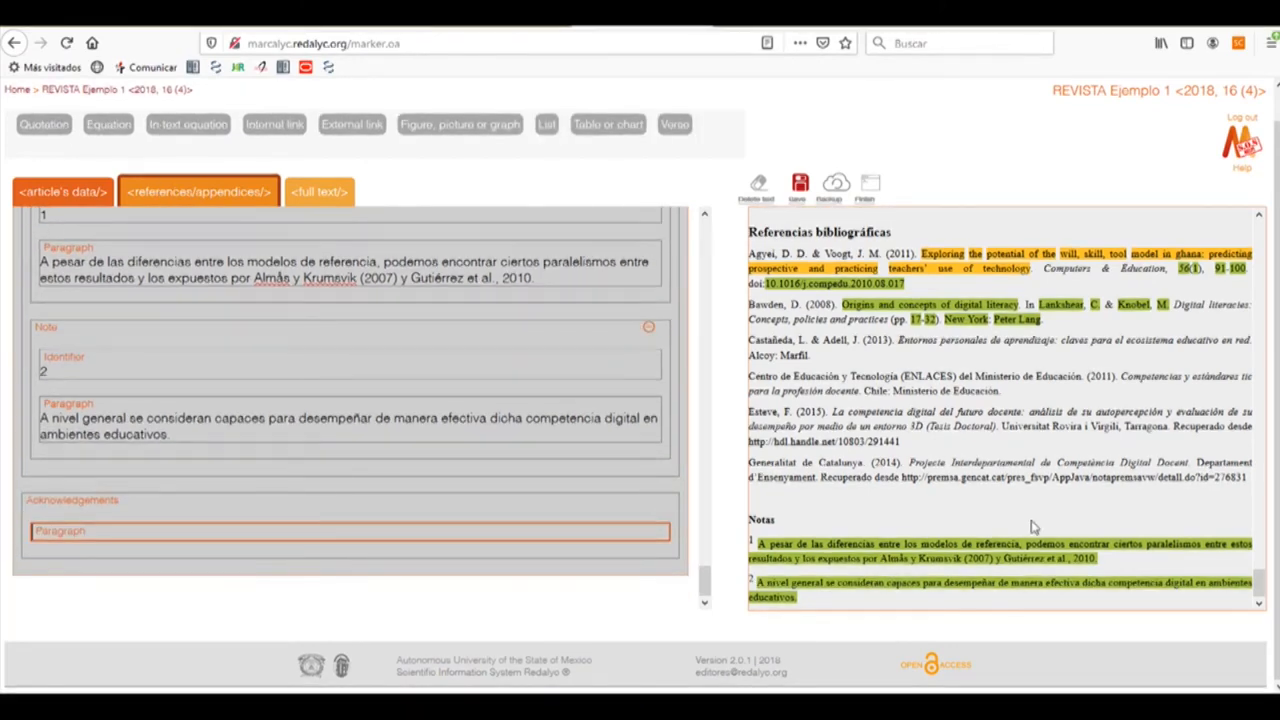
{"action": "scroll", "coordinate": [900, 450], "scroll_direction": "up", "scroll_amount": 5}
{"action": "left_click_drag", "start_coordinate": [750, 408], "coordinate": [822, 447]}
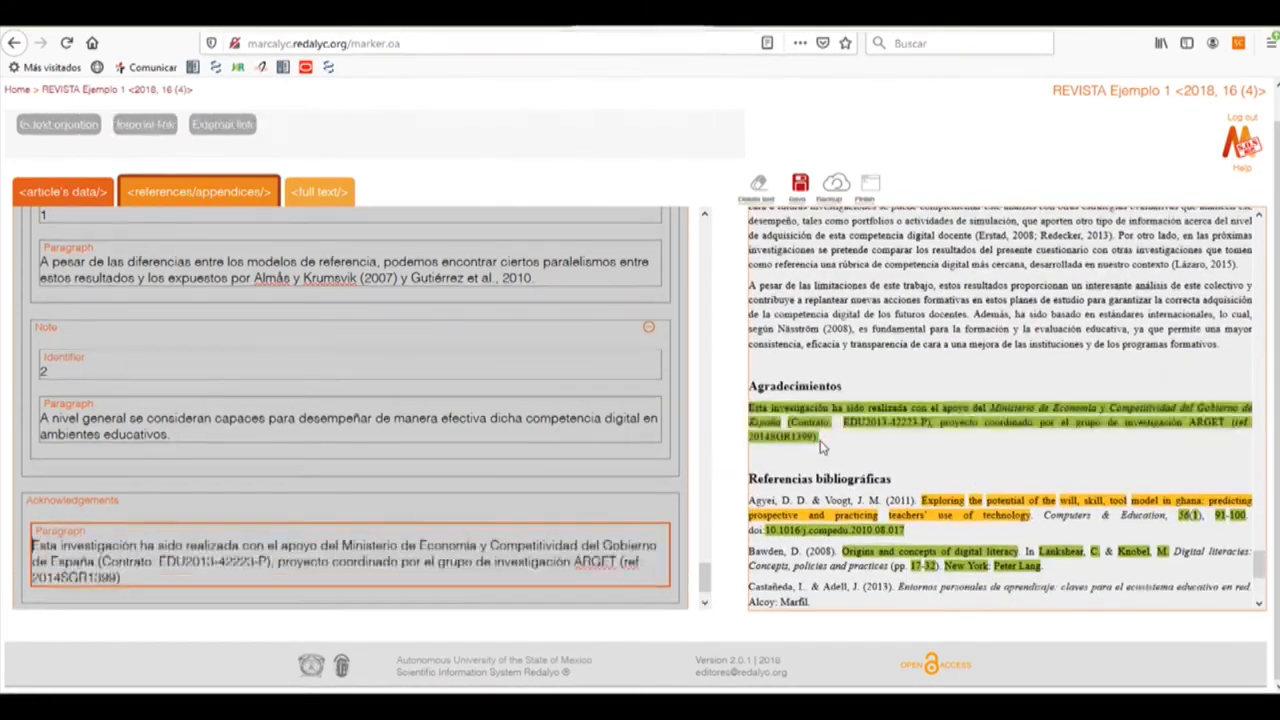
{"action": "left_click", "coordinate": [185, 200]}
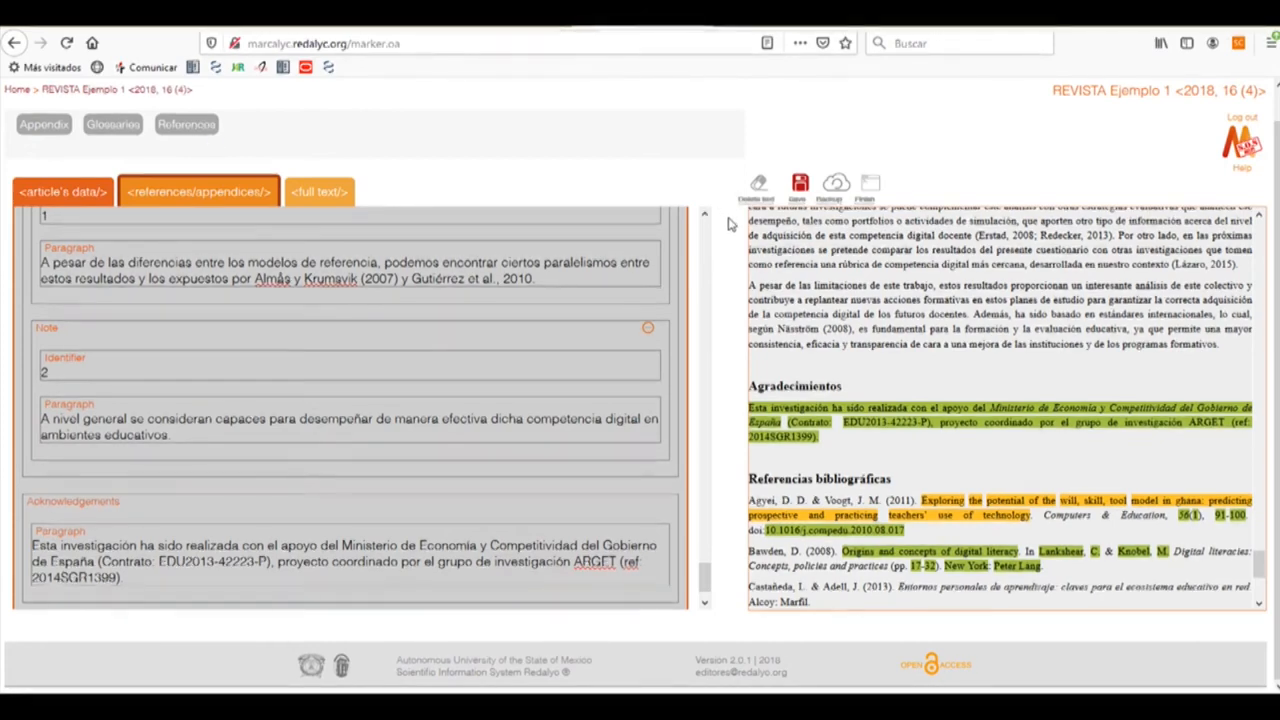
{"action": "left_click", "coordinate": [800, 185]}
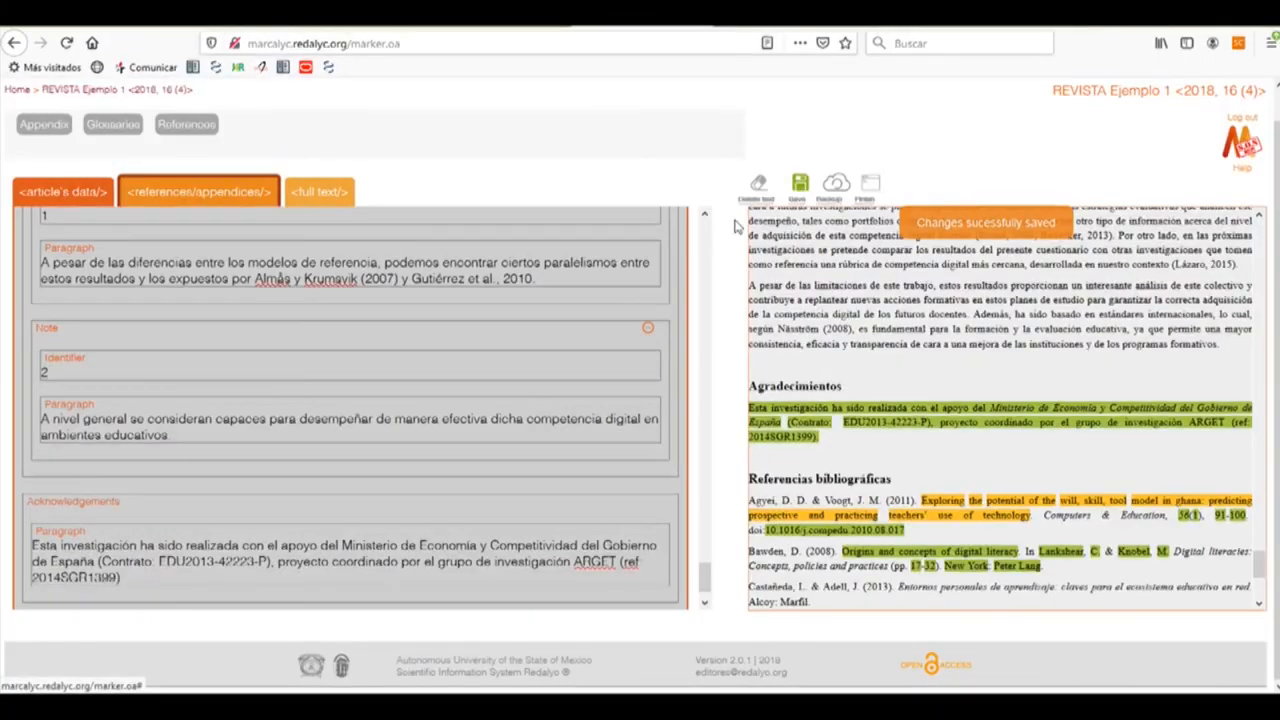